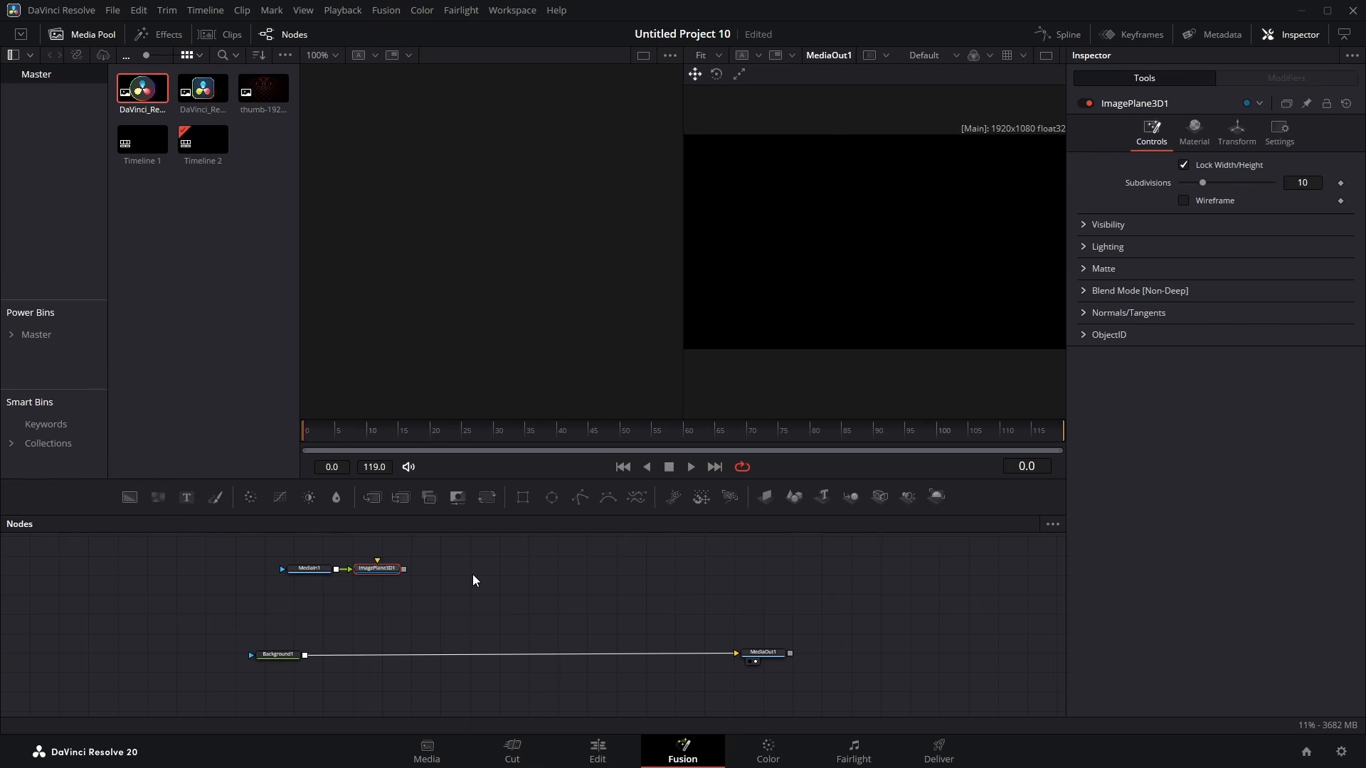
Step: Add a Duplicate 3D node after the image plane node
{"action": "key", "text": "shift+space"}
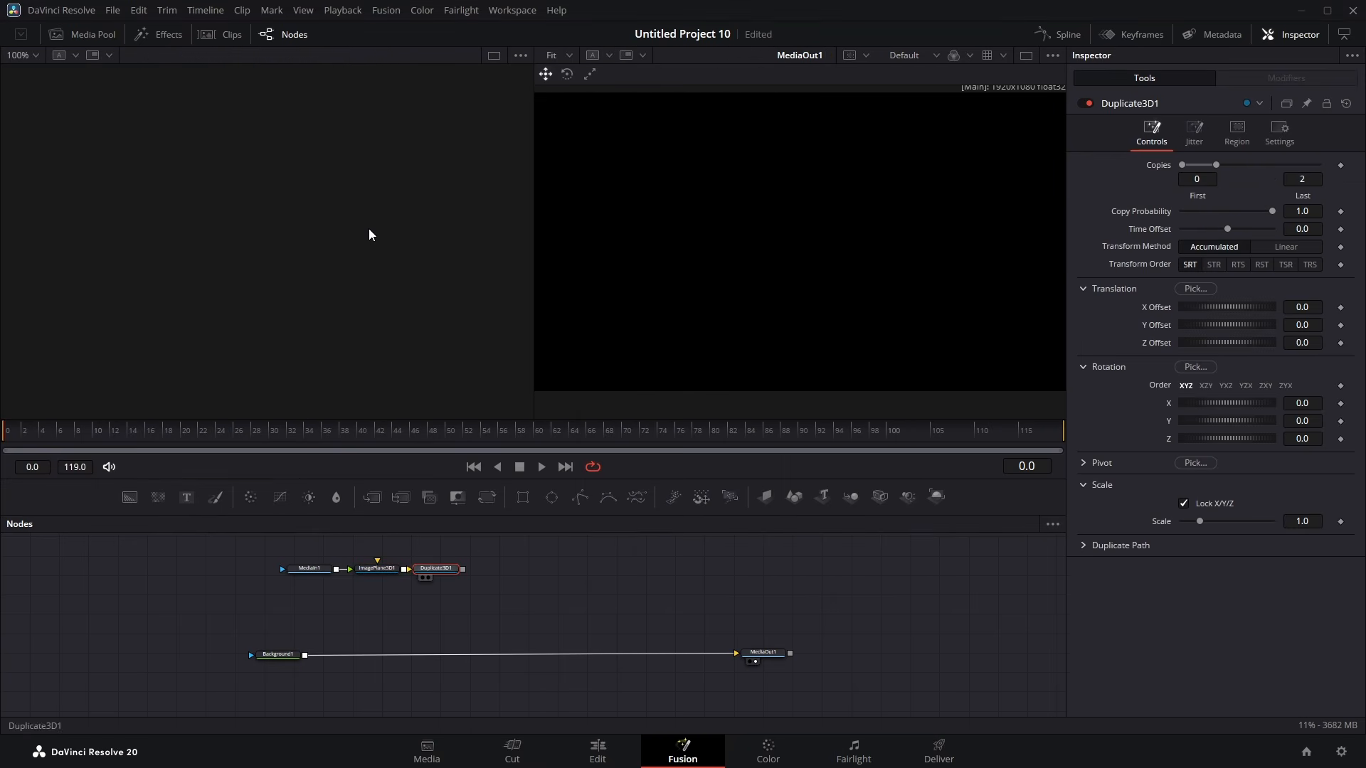
{"action": "key", "text": "1"}
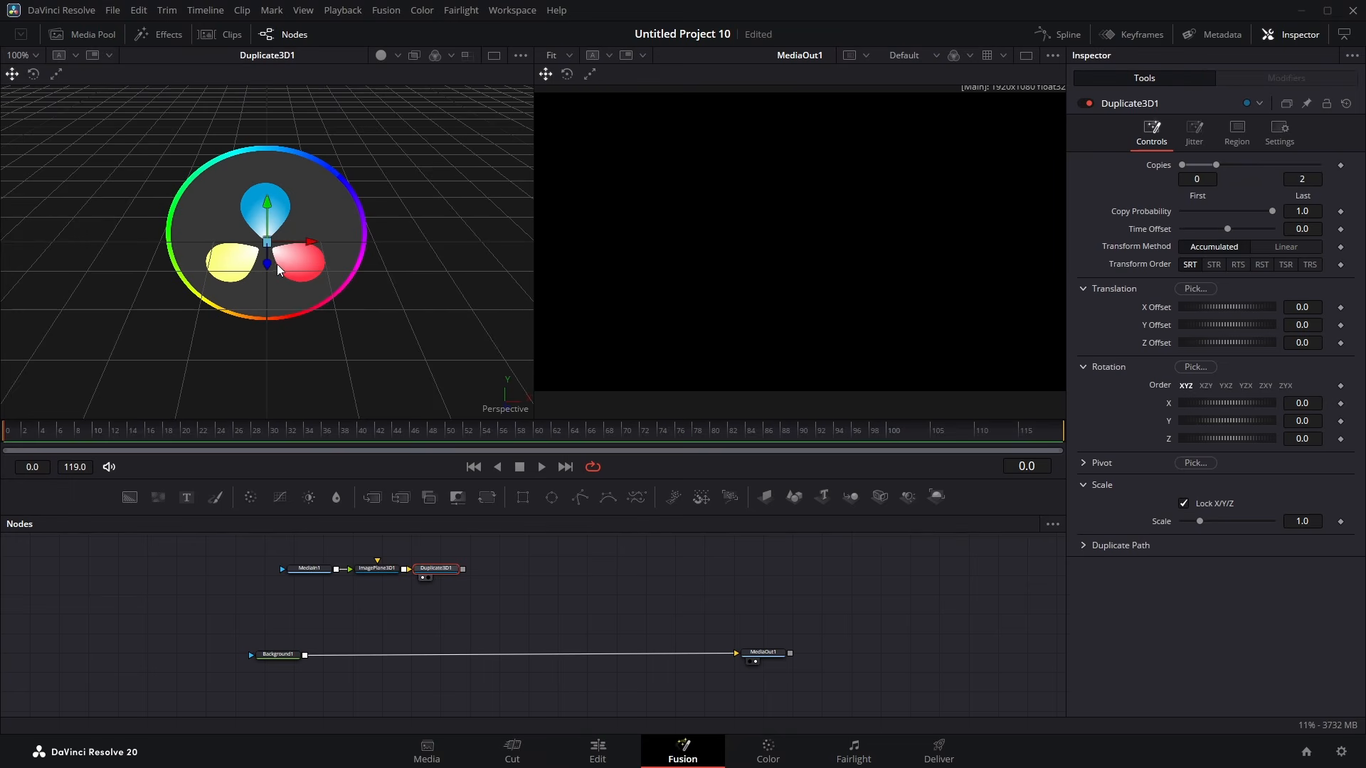
{"action": "left_click_drag", "start_coordinate": [276, 263], "coordinate": [309, 298]}
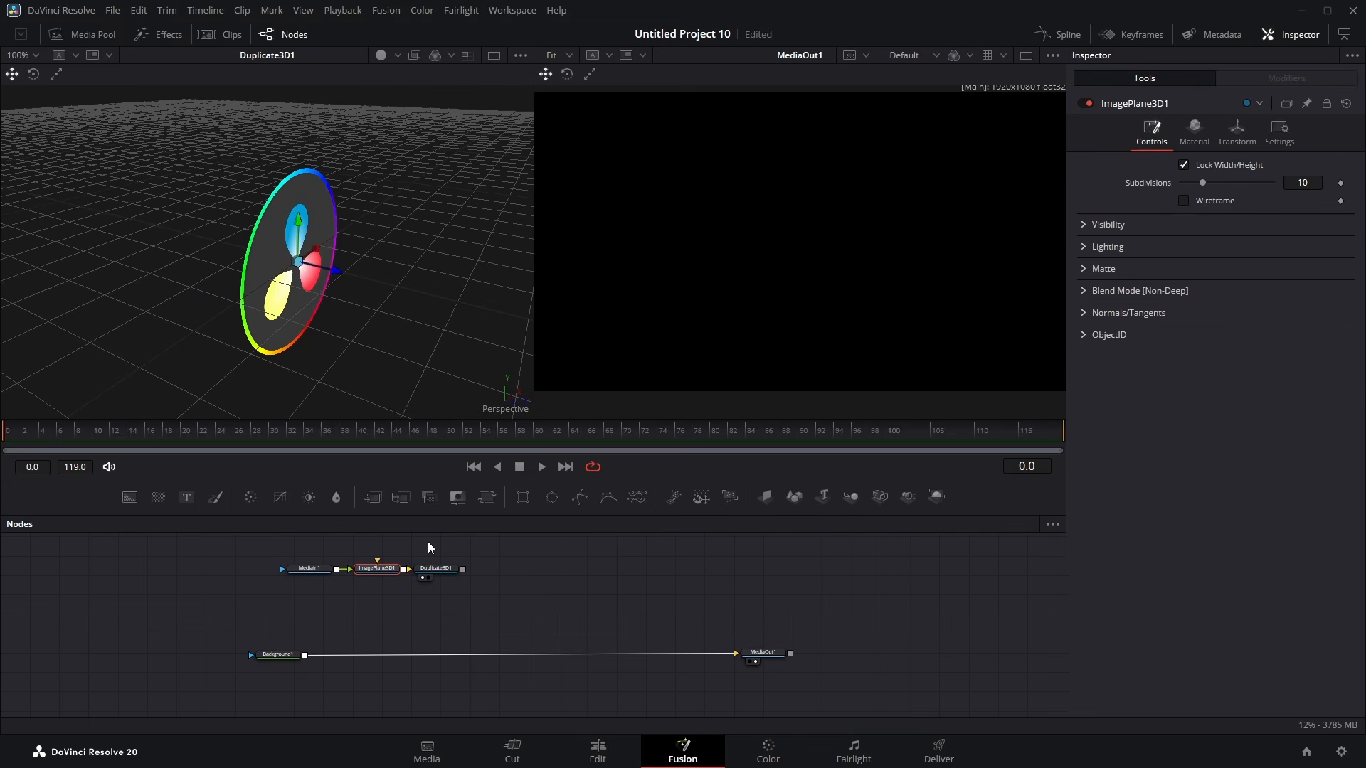
Step: Set the Duplicate 3D node's last copy to 100 and its Z offset to 0.001
{"action": "left_click", "coordinate": [435, 569]}
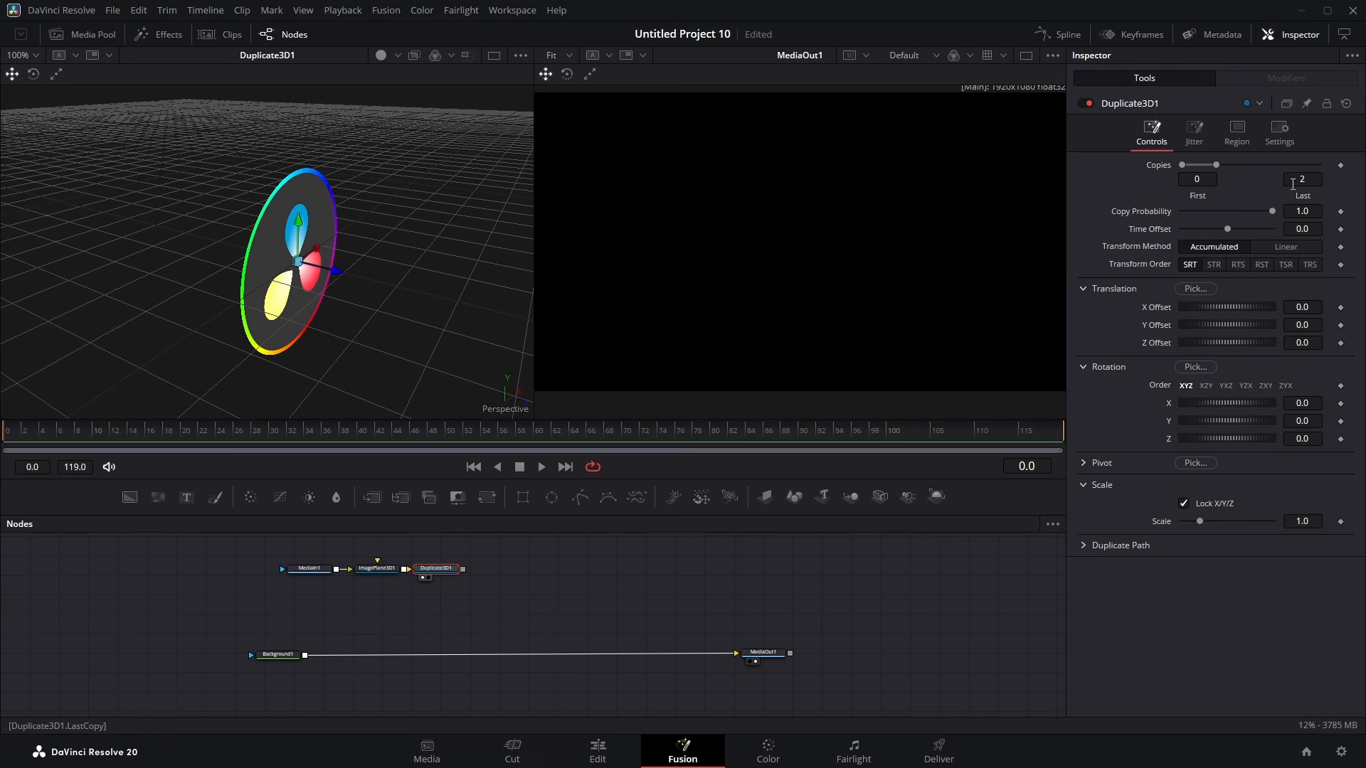
{"action": "left_click", "coordinate": [1317, 175]}
{"action": "key", "text": "Tab"}
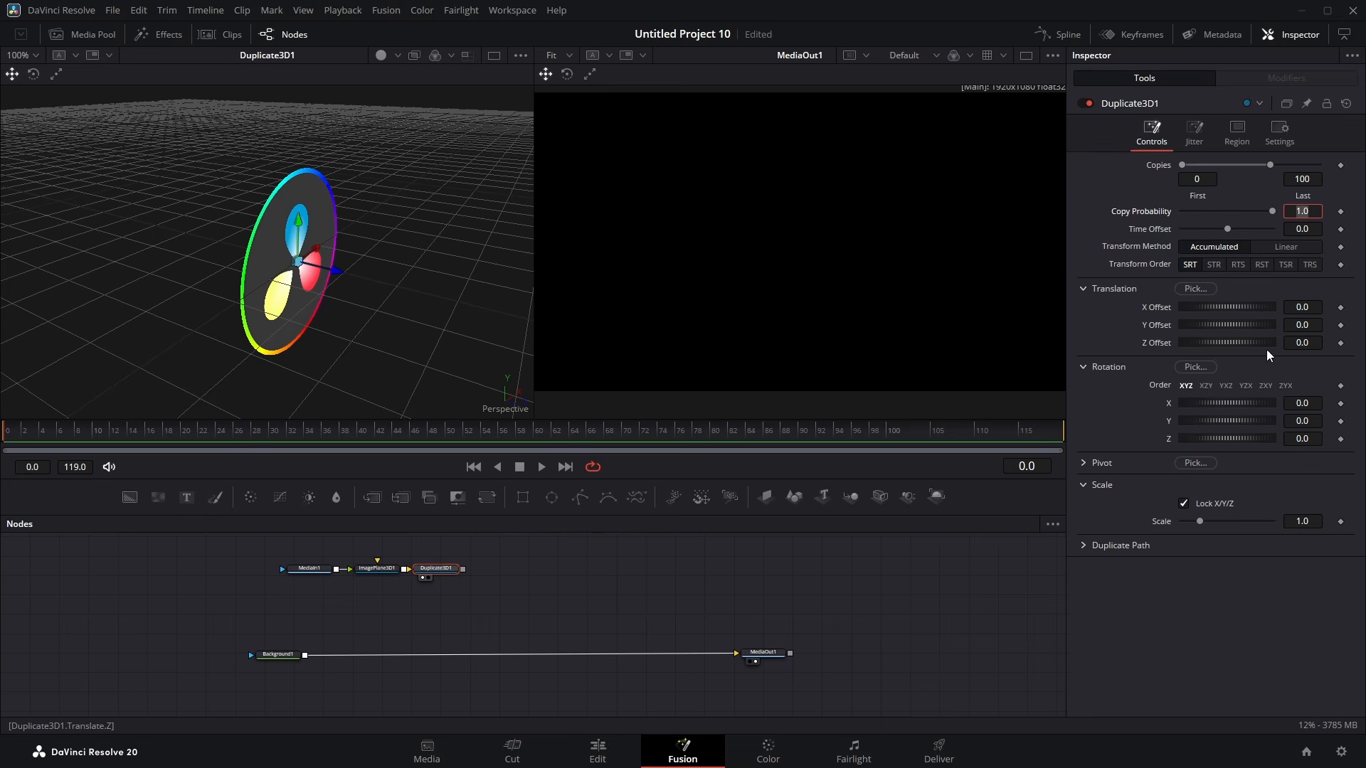
{"action": "left_click", "coordinate": [1313, 342]}
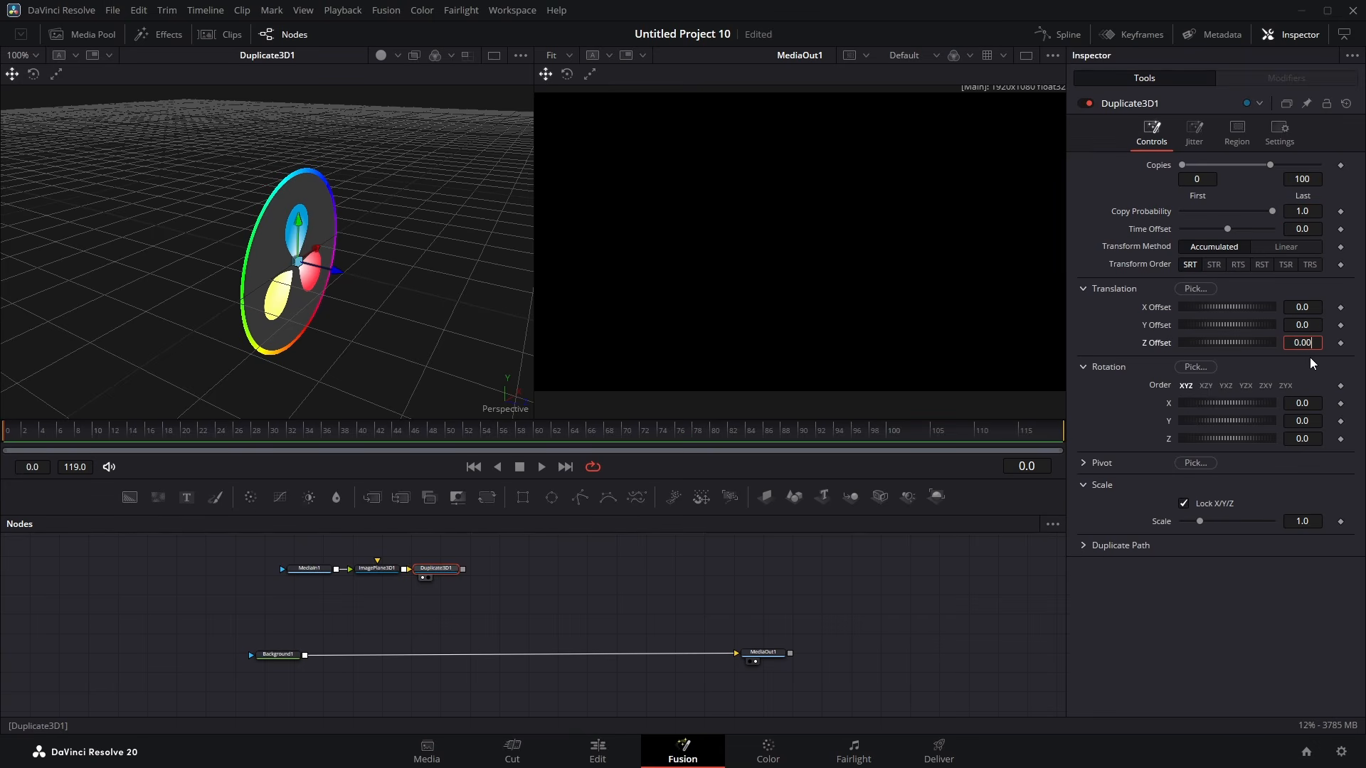
{"action": "key", "text": "Tab"}
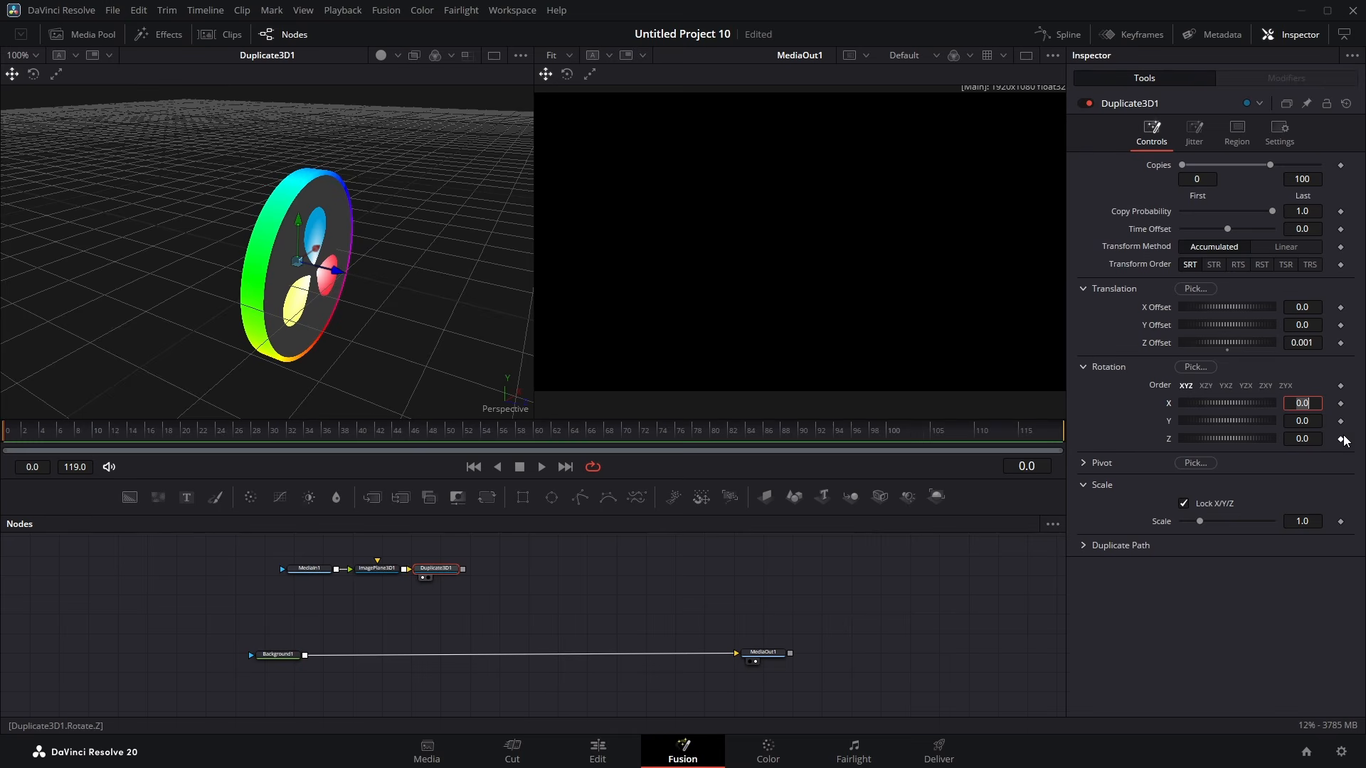
Step: Orbit and zoom the 3D viewer to examine the stacked duplicate copies
{"action": "left_click_drag", "start_coordinate": [320, 306], "coordinate": [266, 315]}
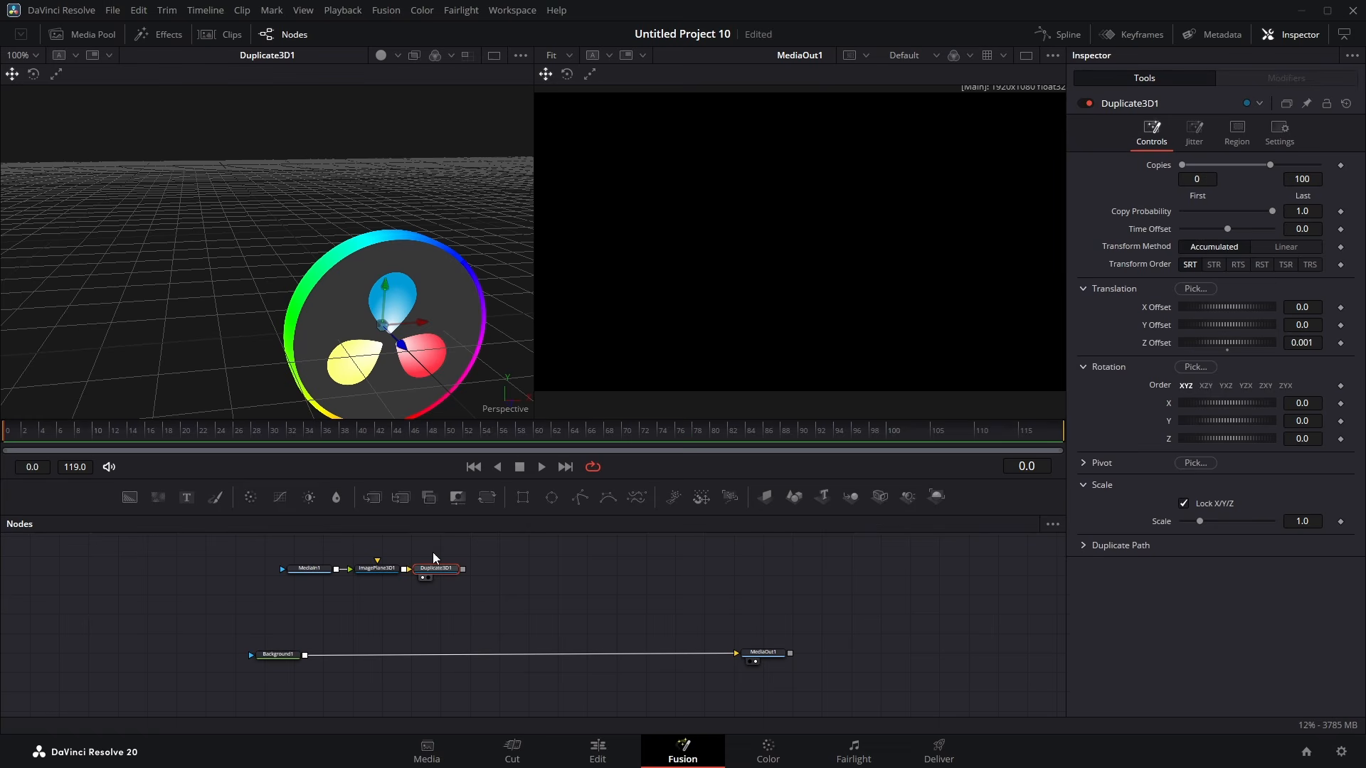
{"action": "left_click_drag", "start_coordinate": [275, 322], "coordinate": [533, 335]}
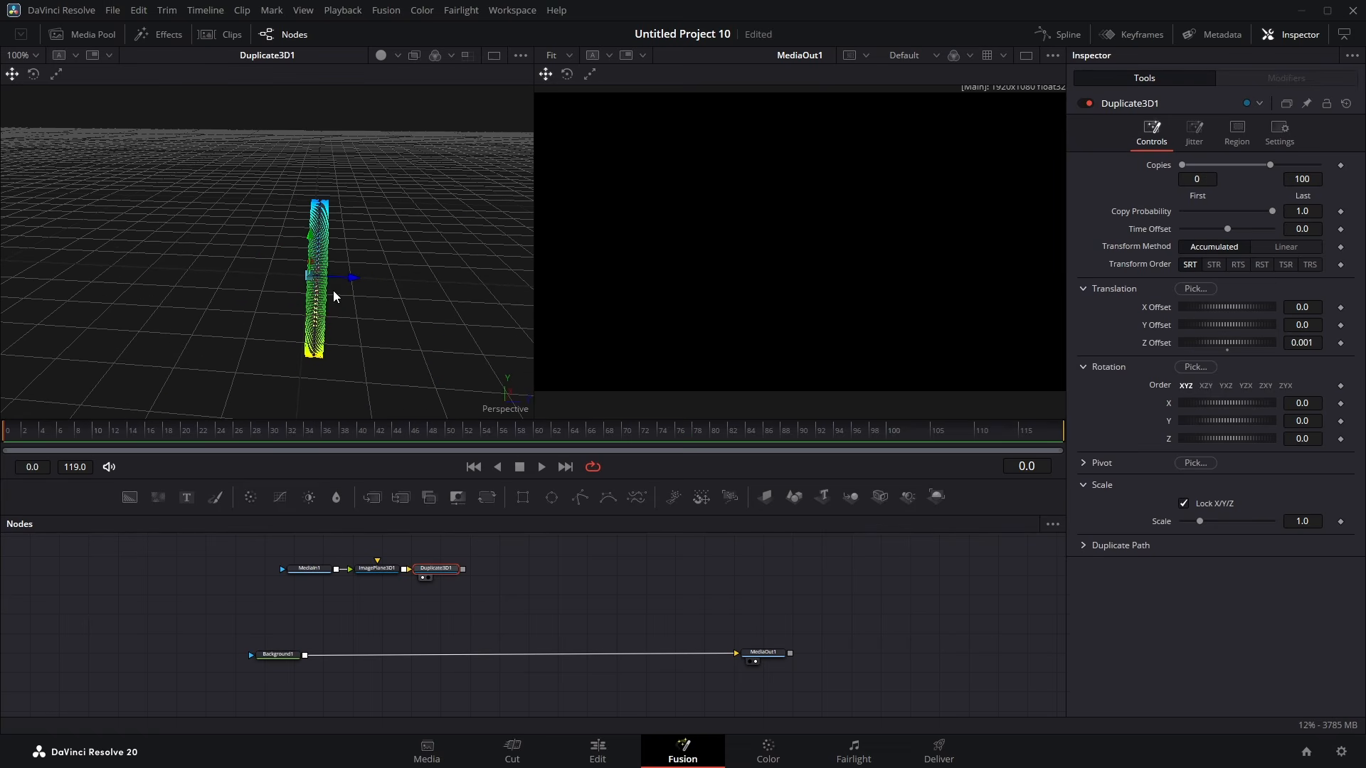
{"action": "left_click_drag", "start_coordinate": [334, 291], "coordinate": [340, 357]}
{"action": "scroll", "coordinate": [340, 357], "scroll_direction": "up", "scroll_amount": 3}
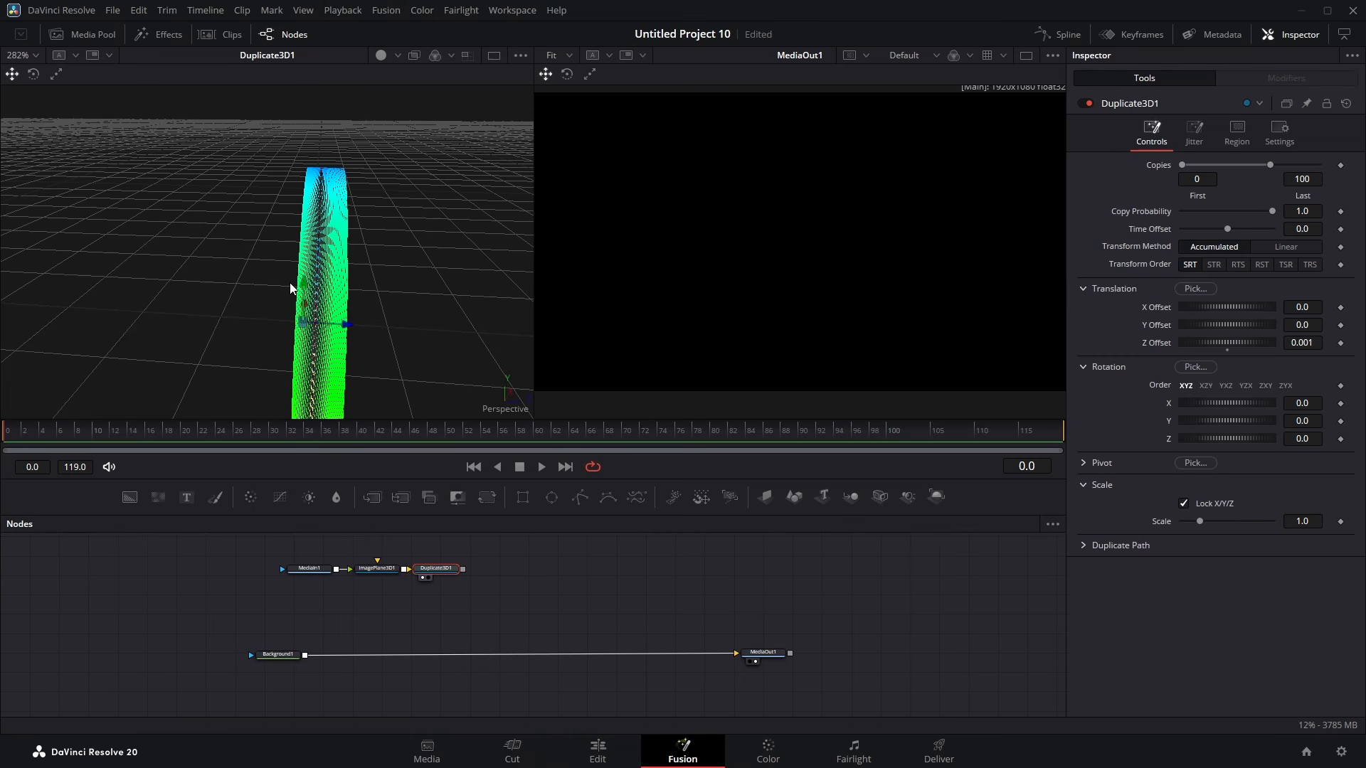
{"action": "scroll", "coordinate": [407, 271], "scroll_direction": "up", "scroll_amount": 6}
{"action": "left_click_drag", "start_coordinate": [469, 265], "coordinate": [202, 293]}
{"action": "scroll", "coordinate": [353, 280], "scroll_direction": "down", "scroll_amount": 8}
{"action": "scroll", "coordinate": [318, 307], "scroll_direction": "down", "scroll_amount": 3}
{"action": "left_click_drag", "start_coordinate": [343, 327], "coordinate": [355, 382]}
{"action": "left_click_drag", "start_coordinate": [443, 329], "coordinate": [301, 314]}
{"action": "scroll", "coordinate": [305, 263], "scroll_direction": "down", "scroll_amount": 2}
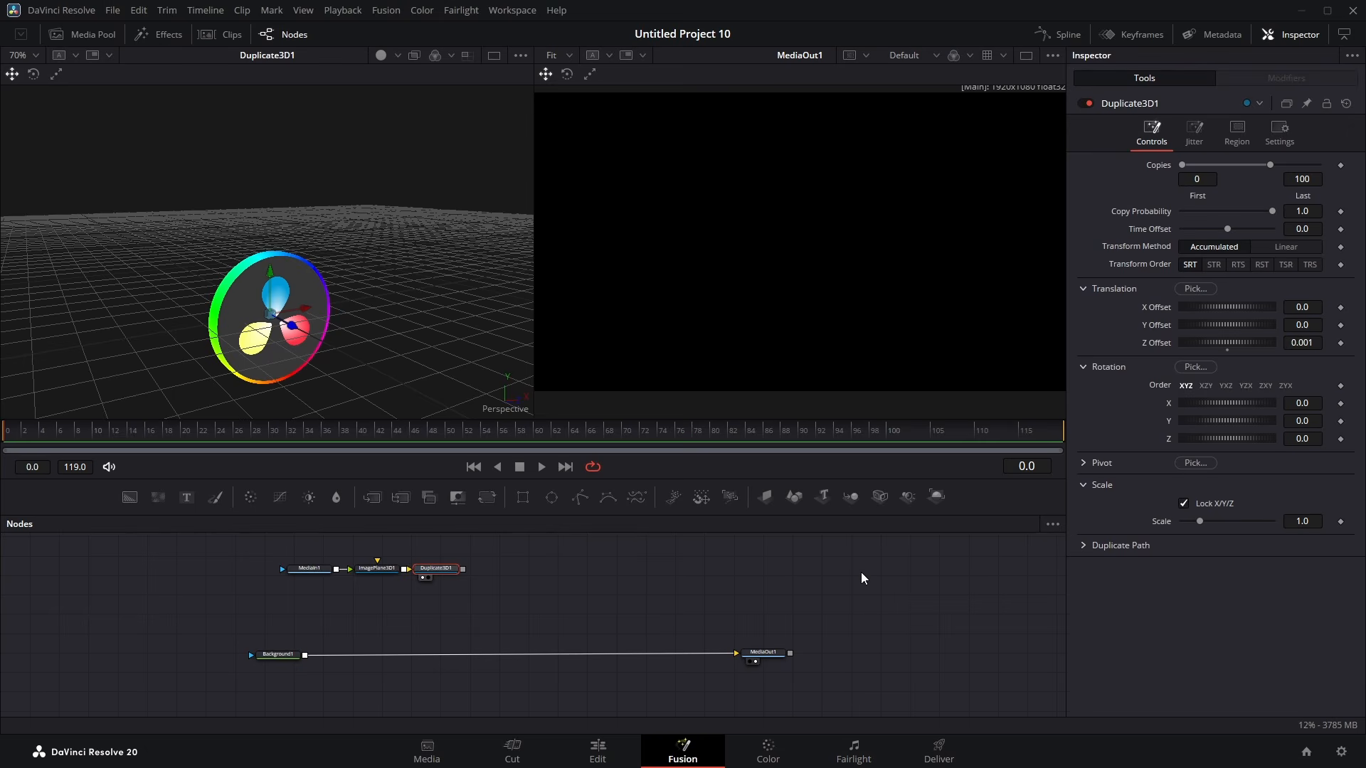
Step: Add a Renderer 3D after the Duplicate 3D node and merge its output over the background
{"action": "left_click", "coordinate": [934, 496]}
{"action": "left_click_drag", "start_coordinate": [520, 569], "coordinate": [304, 656]}
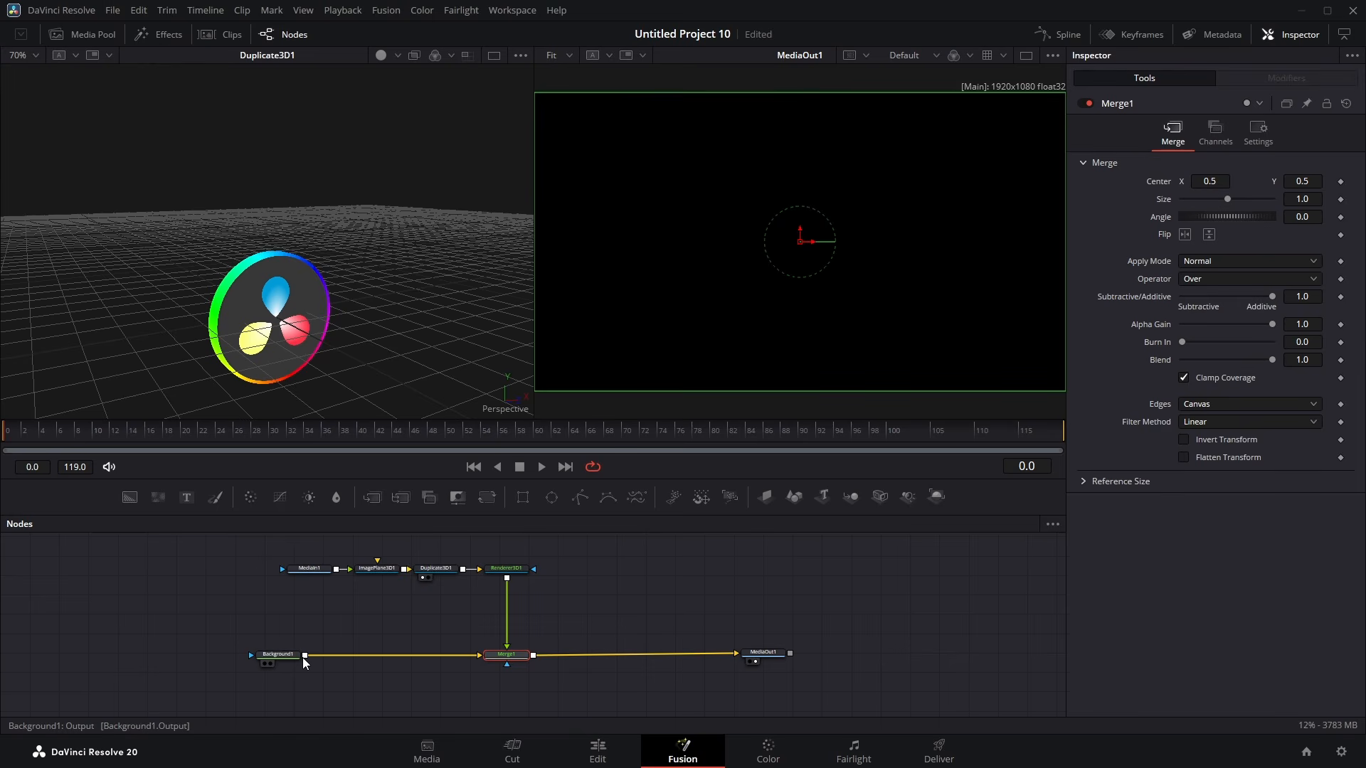
{"action": "left_click_drag", "start_coordinate": [259, 541], "coordinate": [357, 571]}
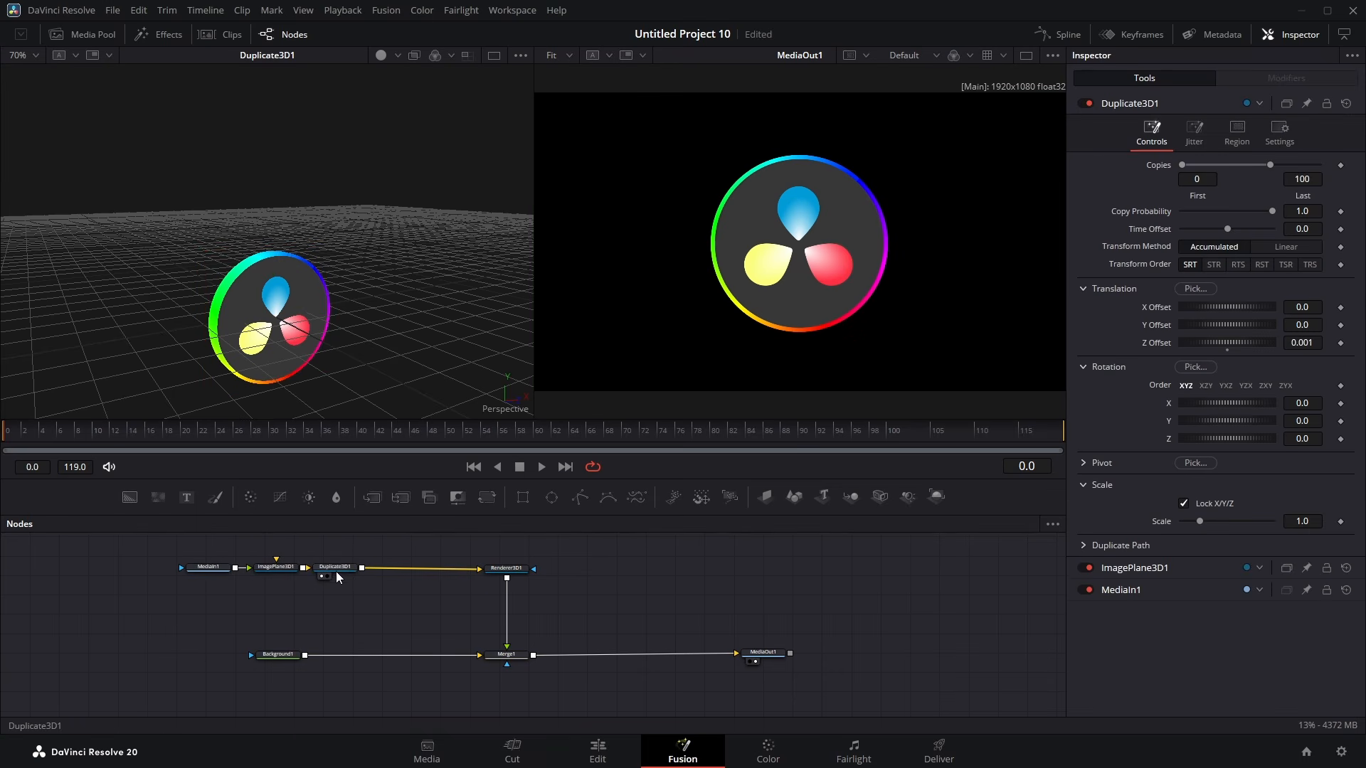
{"action": "left_click", "coordinate": [337, 569]}
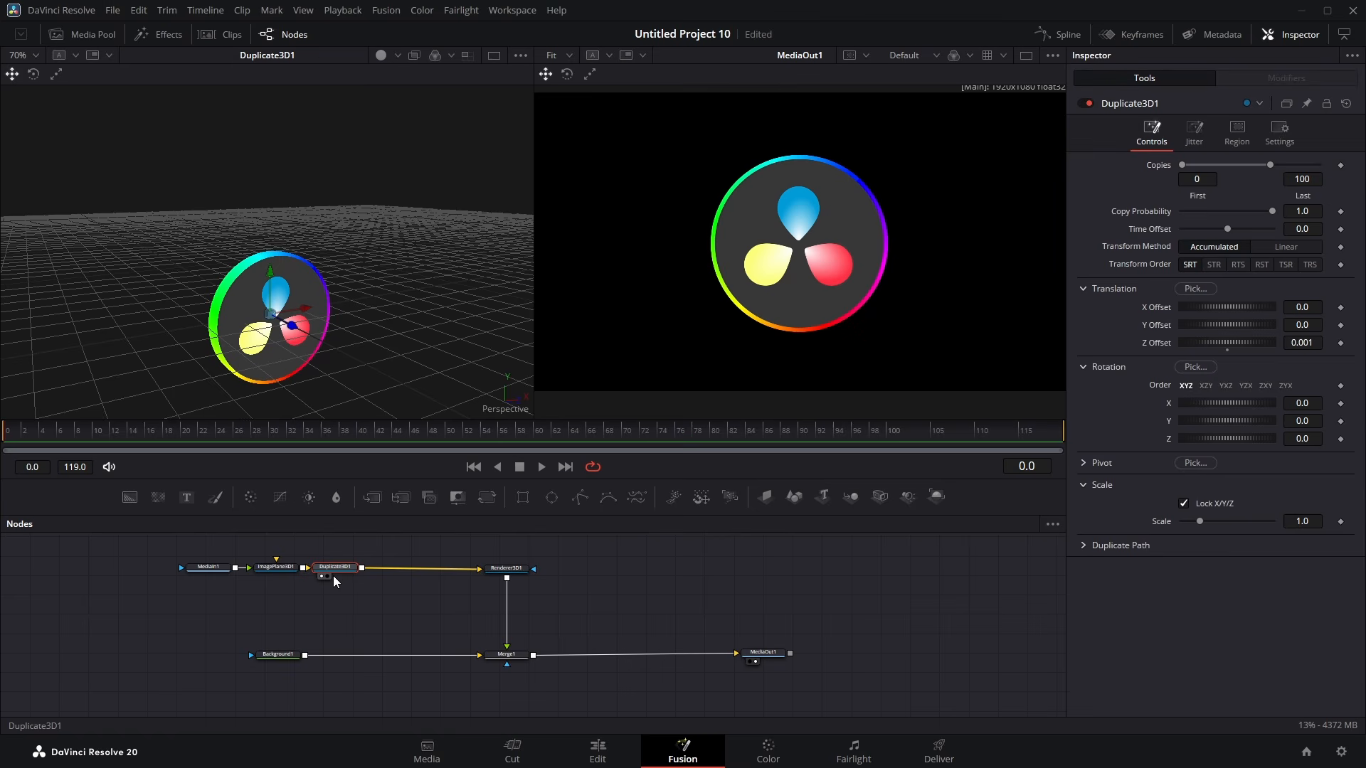
Step: Insert a Transform 3D node between the Duplicate 3D node and the renderer
{"action": "key", "text": "shift+space"}
{"action": "type", "text": "du"}
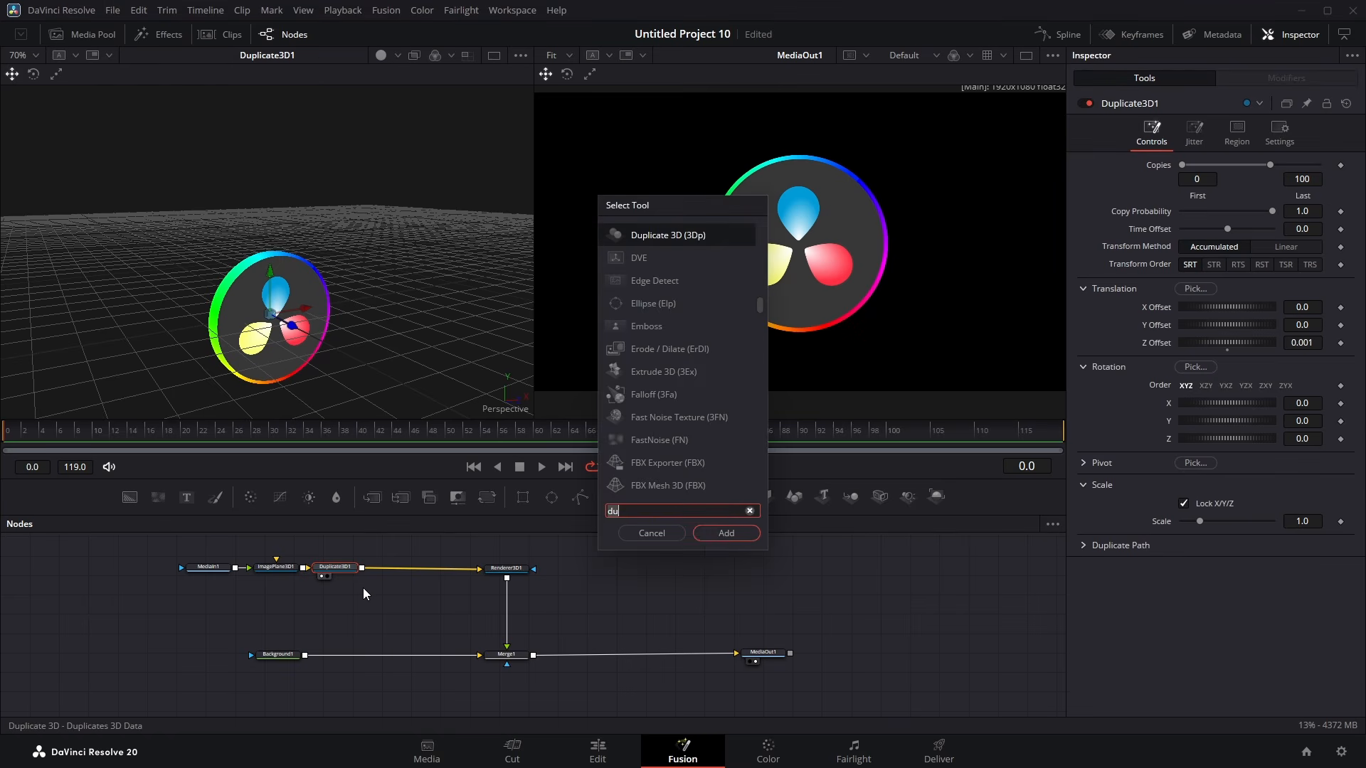
{"action": "key", "text": "BackSpace"}
{"action": "key", "text": "BackSpace"}
{"action": "type", "text": "tran"}
{"action": "key", "text": "Return"}
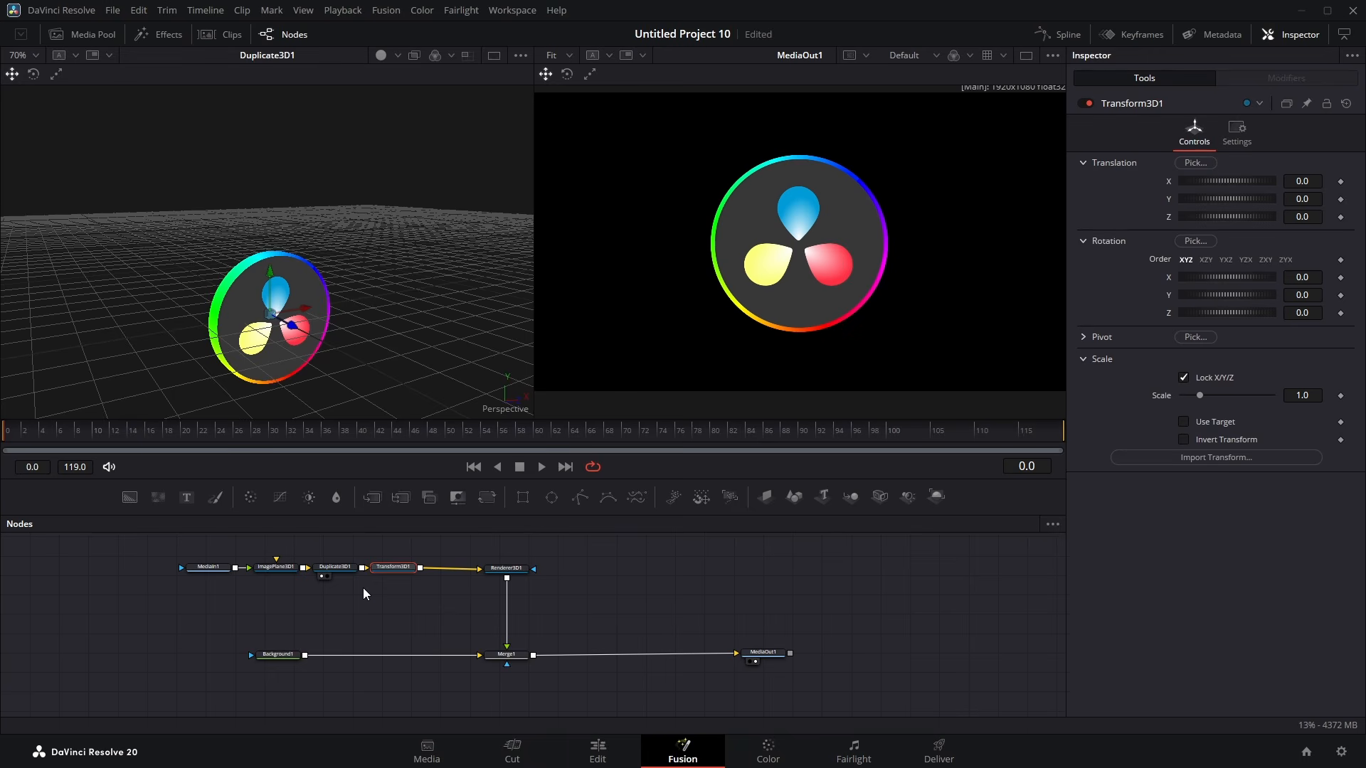
Step: Set a keyframe on the Transform 3D node's Y rotation at frame 0
{"action": "left_click", "coordinate": [509, 569]}
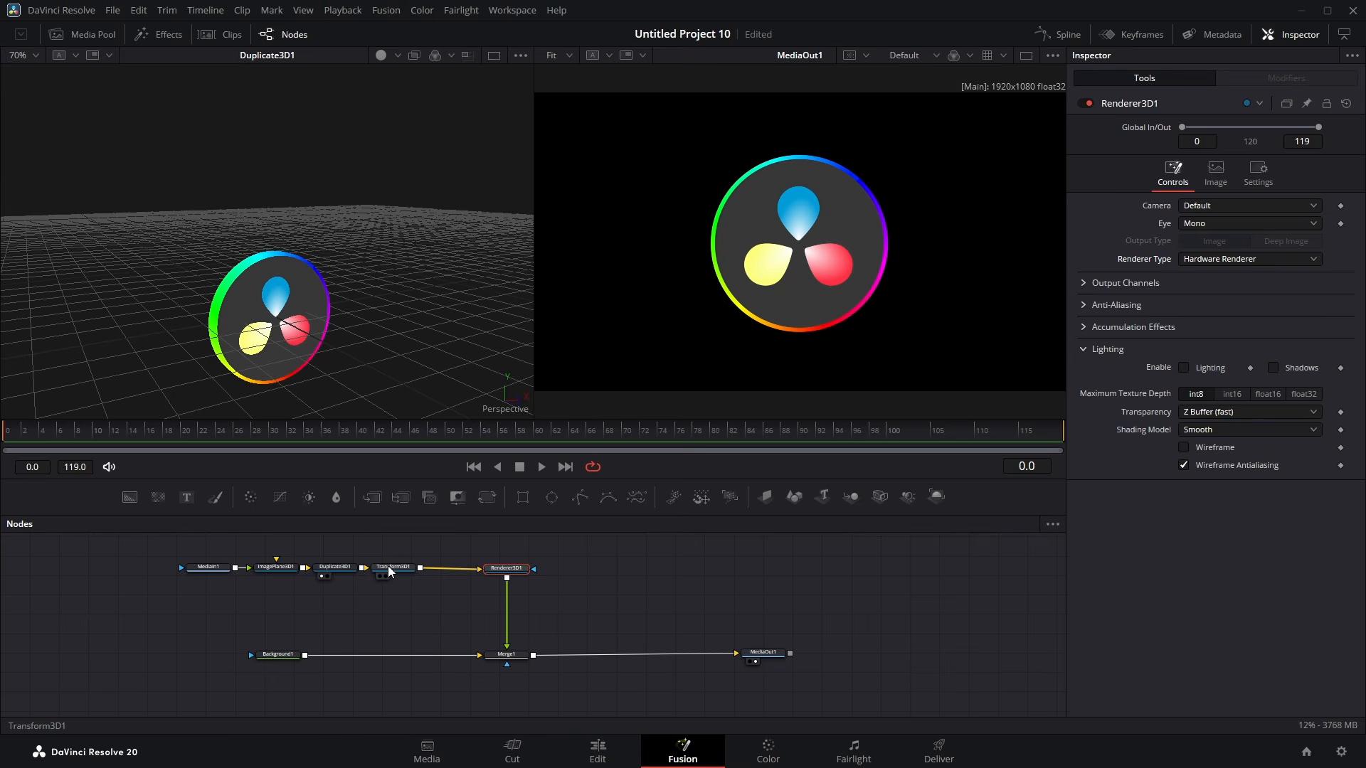
{"action": "left_click", "coordinate": [390, 568]}
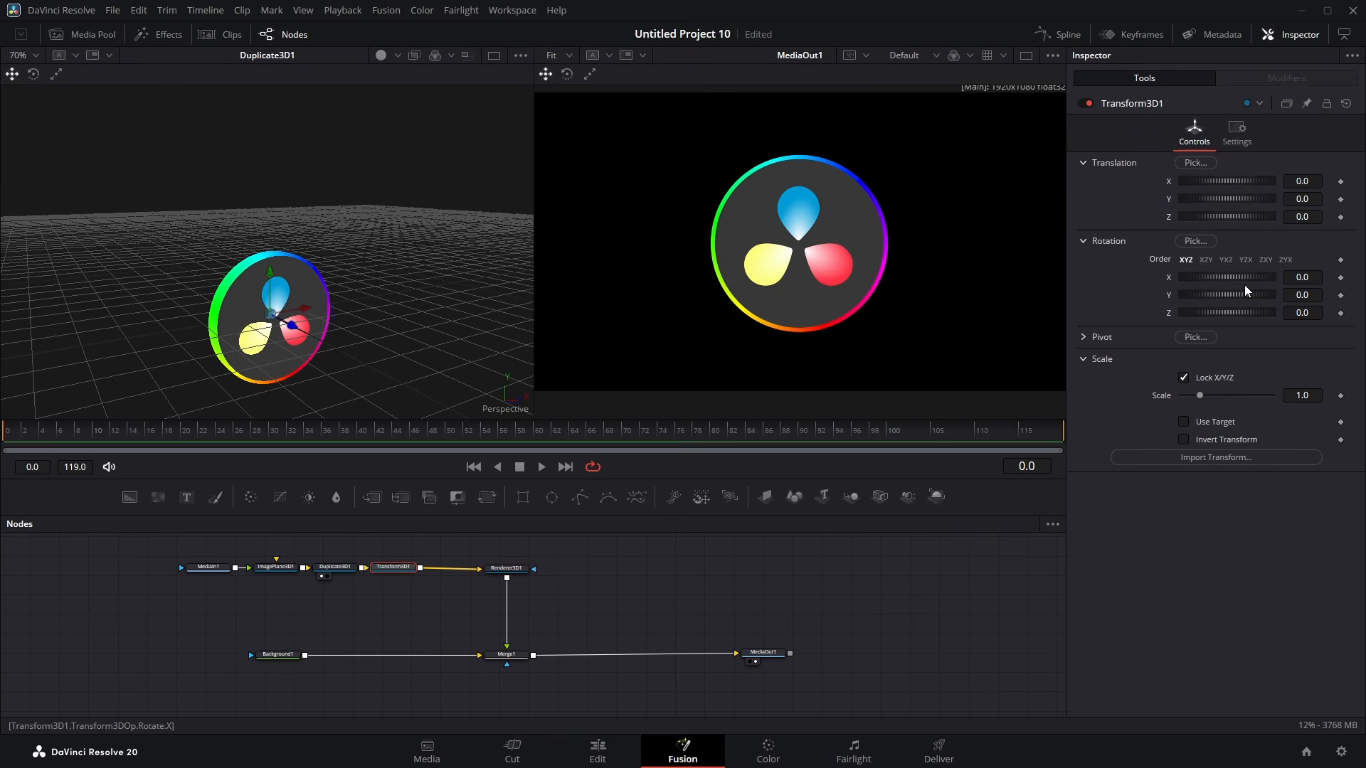
{"action": "left_click", "coordinate": [1341, 297]}
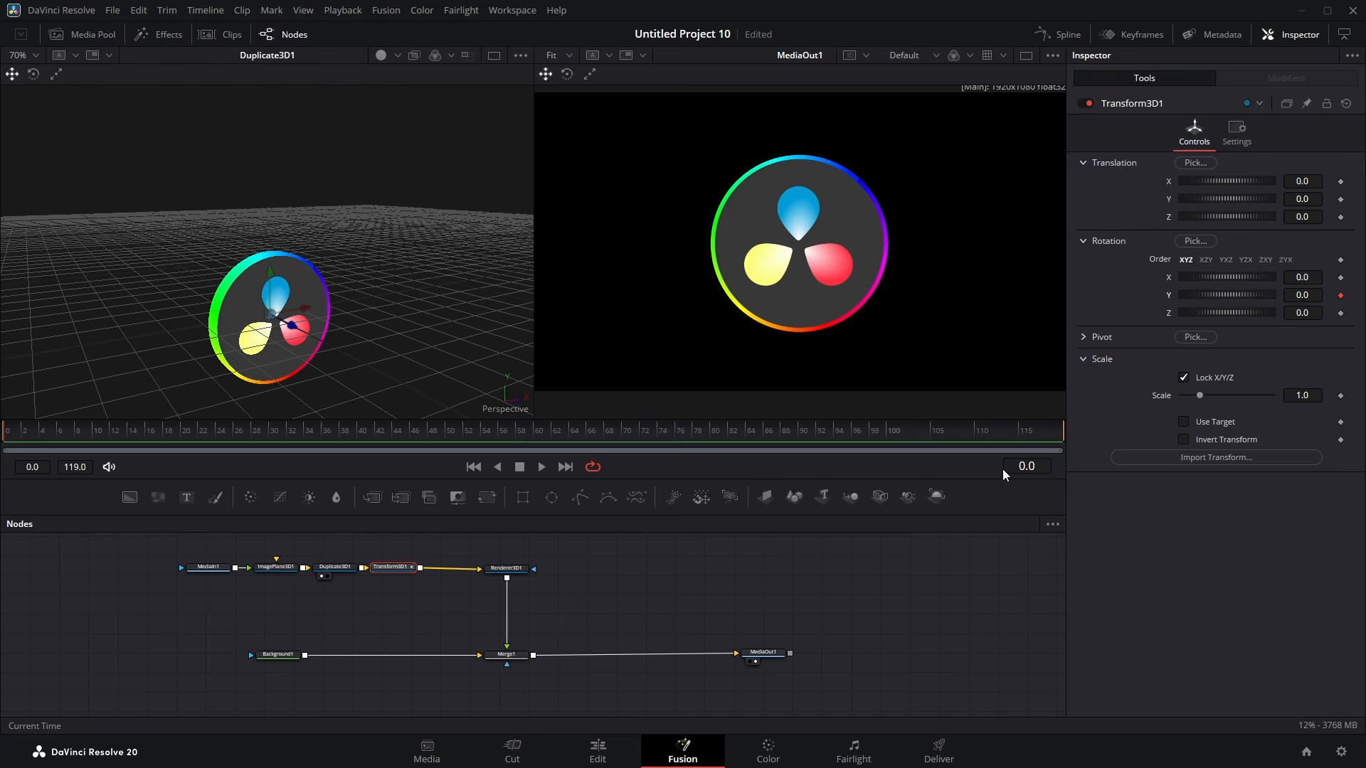
{"action": "left_click", "coordinate": [1341, 295]}
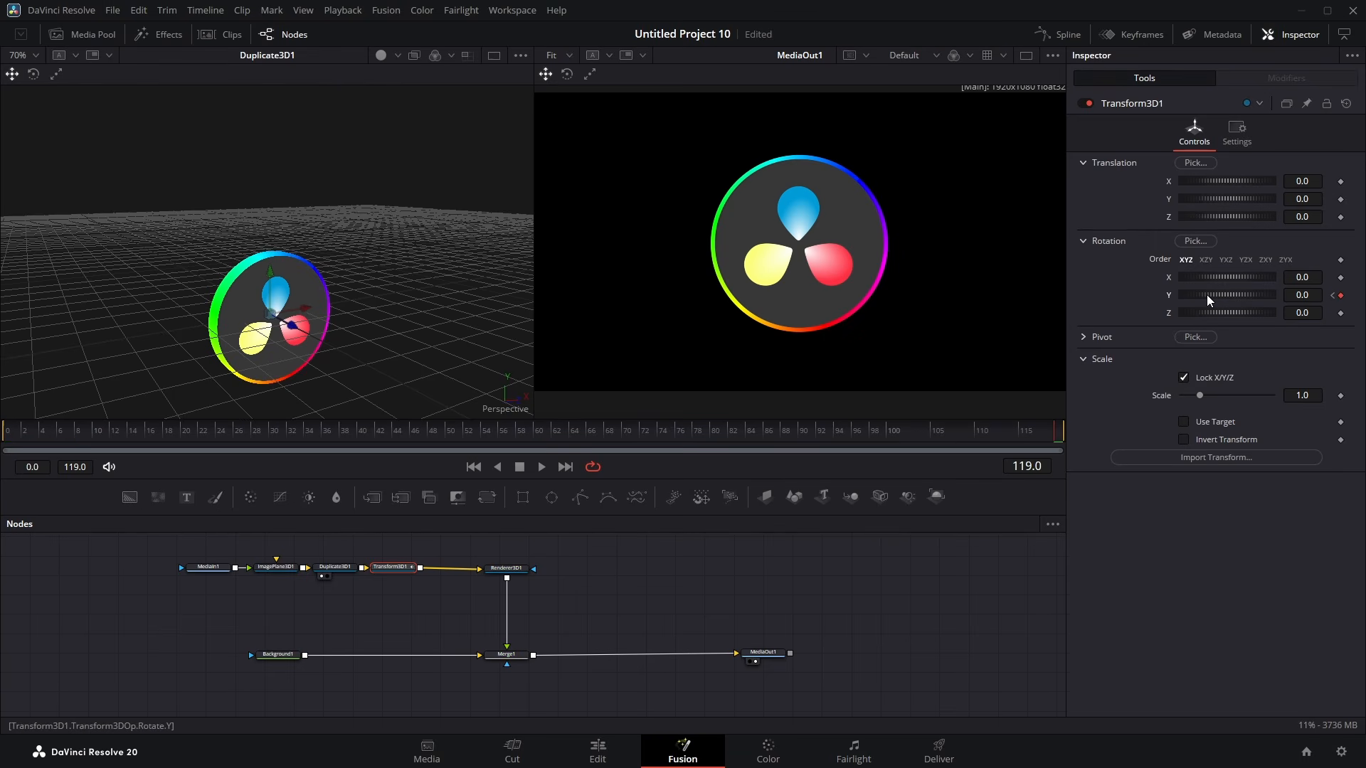
Step: At frame 119, set the Transform 3D node's Y rotation to 360
{"action": "left_click_drag", "start_coordinate": [1206, 294], "coordinate": [1256, 293]}
{"action": "left_click", "coordinate": [1311, 296]}
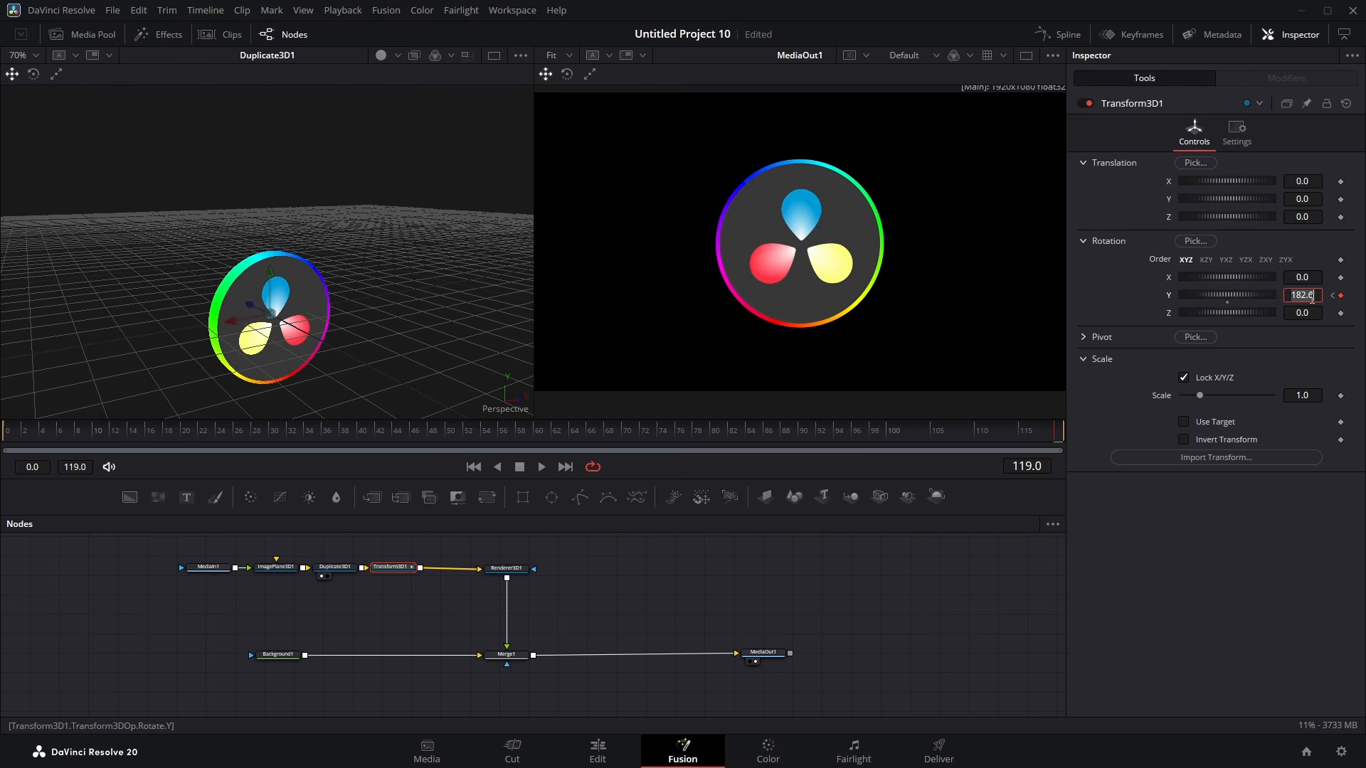
{"action": "type", "text": "360"}
{"action": "key", "text": "Tab"}
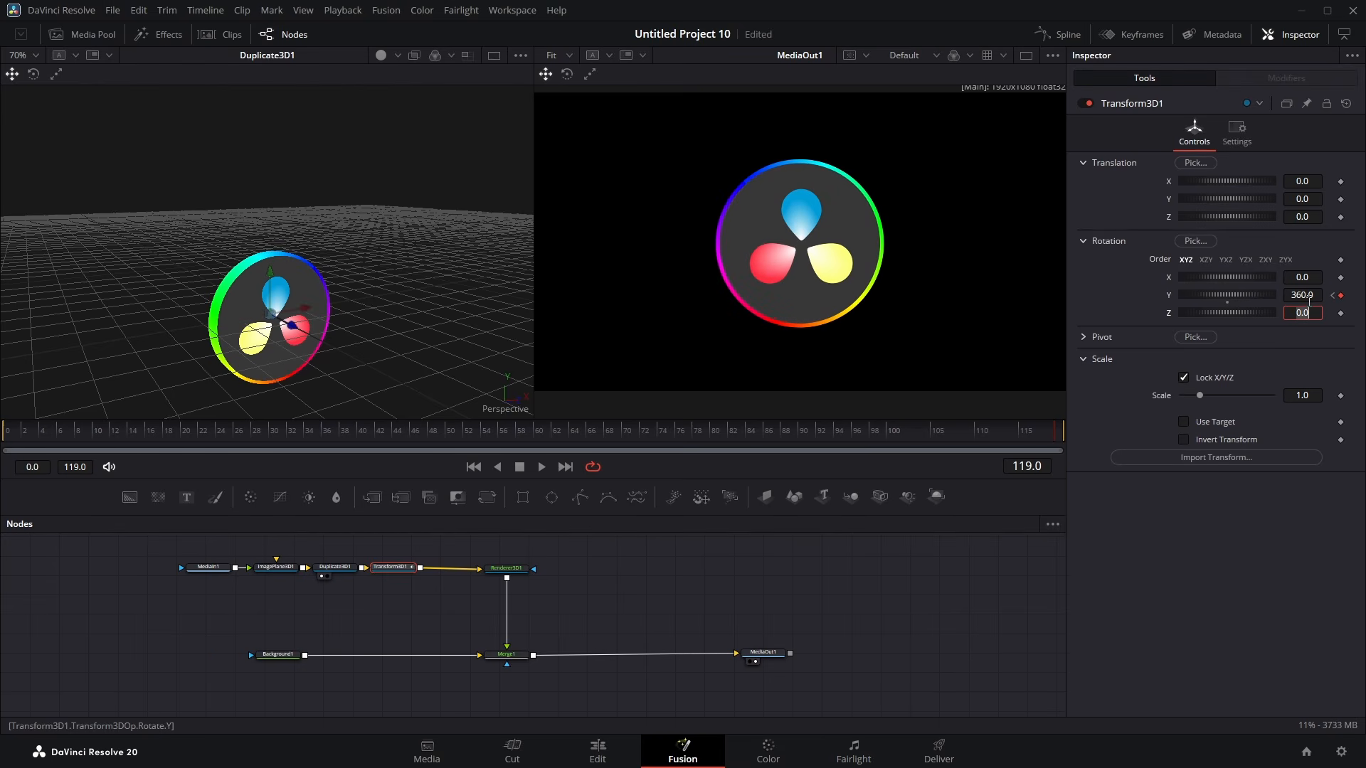
Step: Paste a copy of the MediaIn node into an empty area of the node graph
{"action": "left_click_drag", "start_coordinate": [22, 435], "coordinate": [1133, 420]}
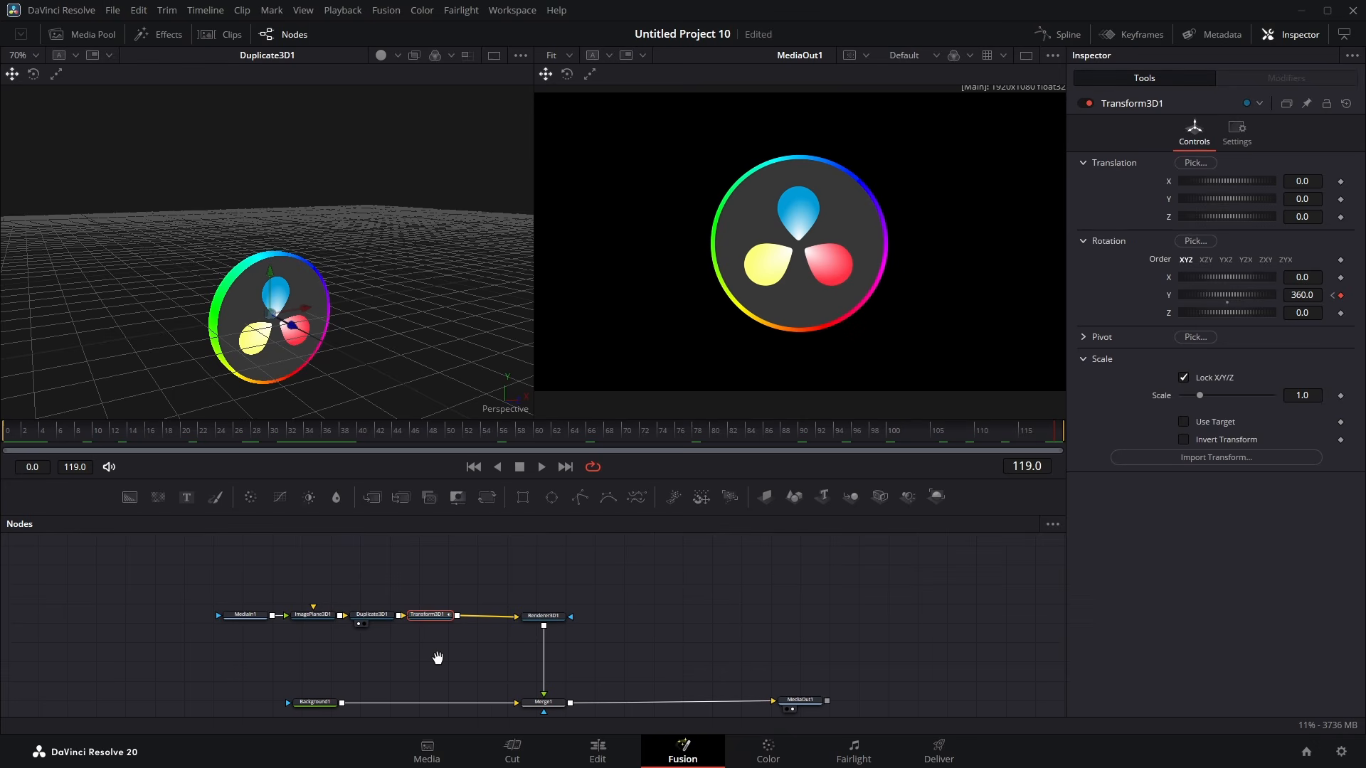
{"action": "left_click_drag", "start_coordinate": [200, 555], "coordinate": [475, 554]}
{"action": "scroll", "coordinate": [515, 625], "scroll_direction": "left", "scroll_amount": 3}
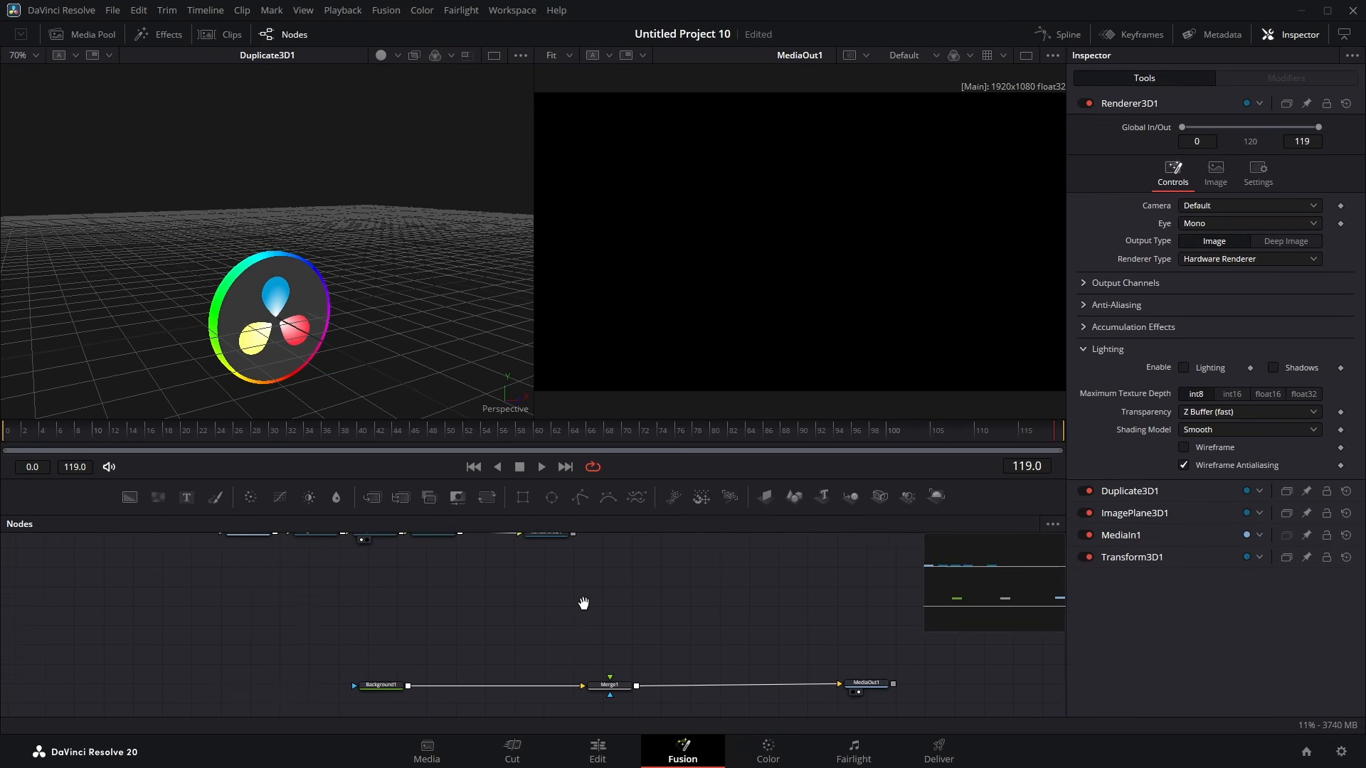
{"action": "left_click", "coordinate": [256, 562]}
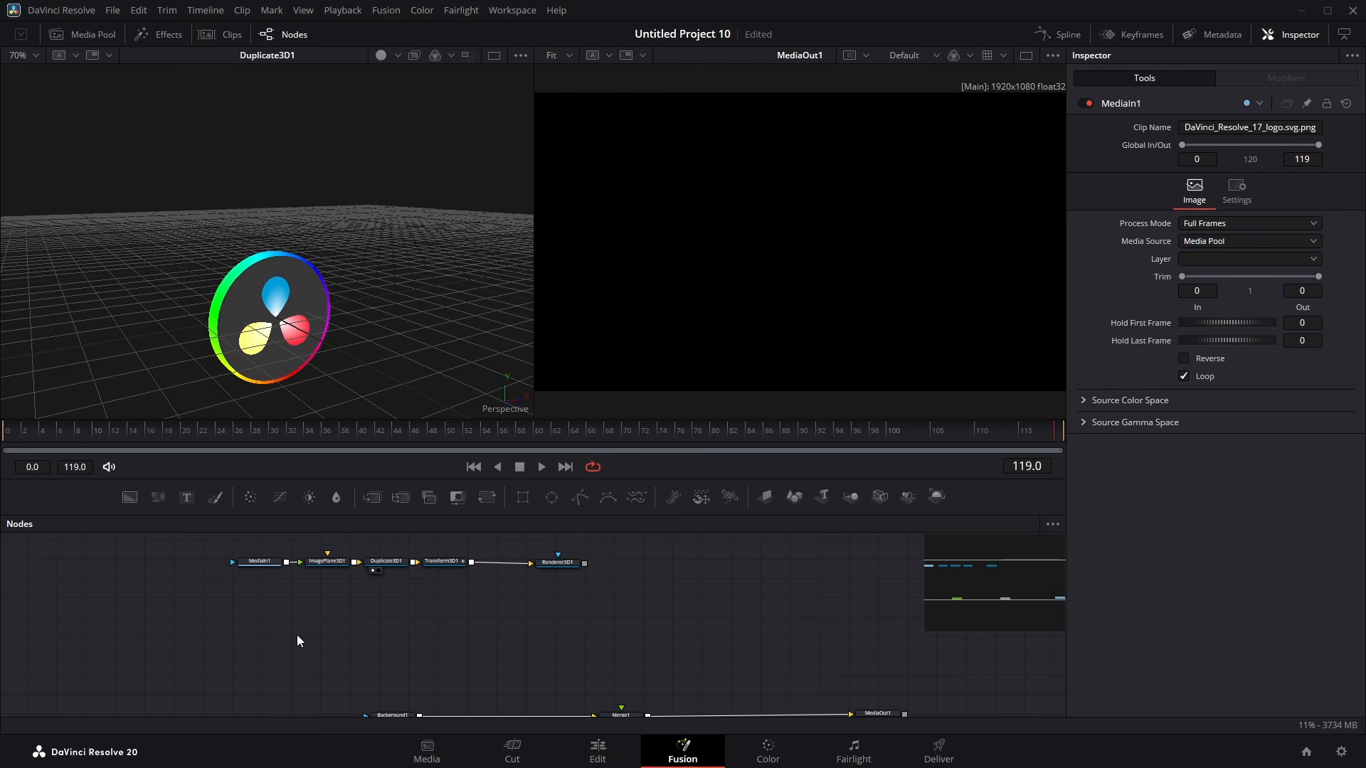
{"action": "key", "text": "ctrl+v"}
{"action": "scroll", "coordinate": [353, 654], "scroll_direction": "down", "scroll_amount": 2}
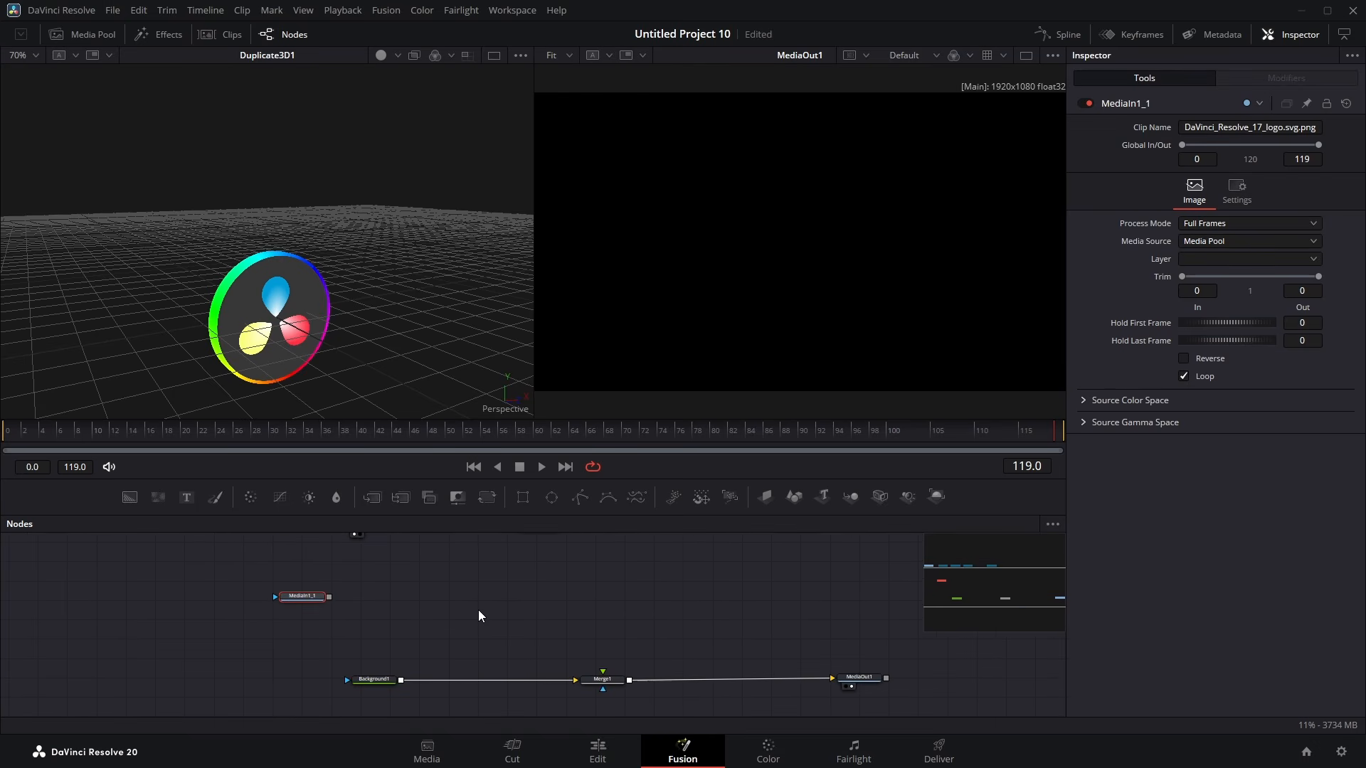
Step: Add an Extrude 3D node after the copied MediaIn node
{"action": "key", "text": "shift+space"}
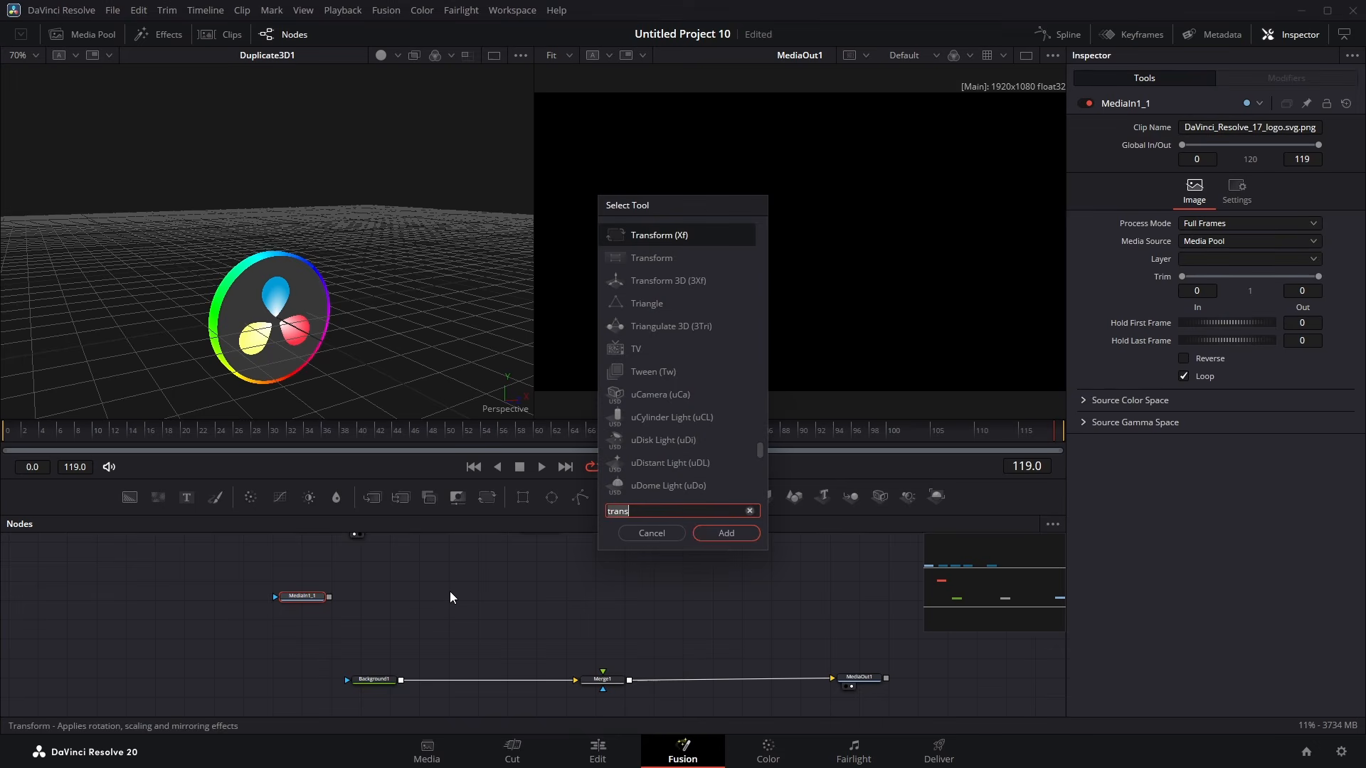
{"action": "type", "text": "extr"}
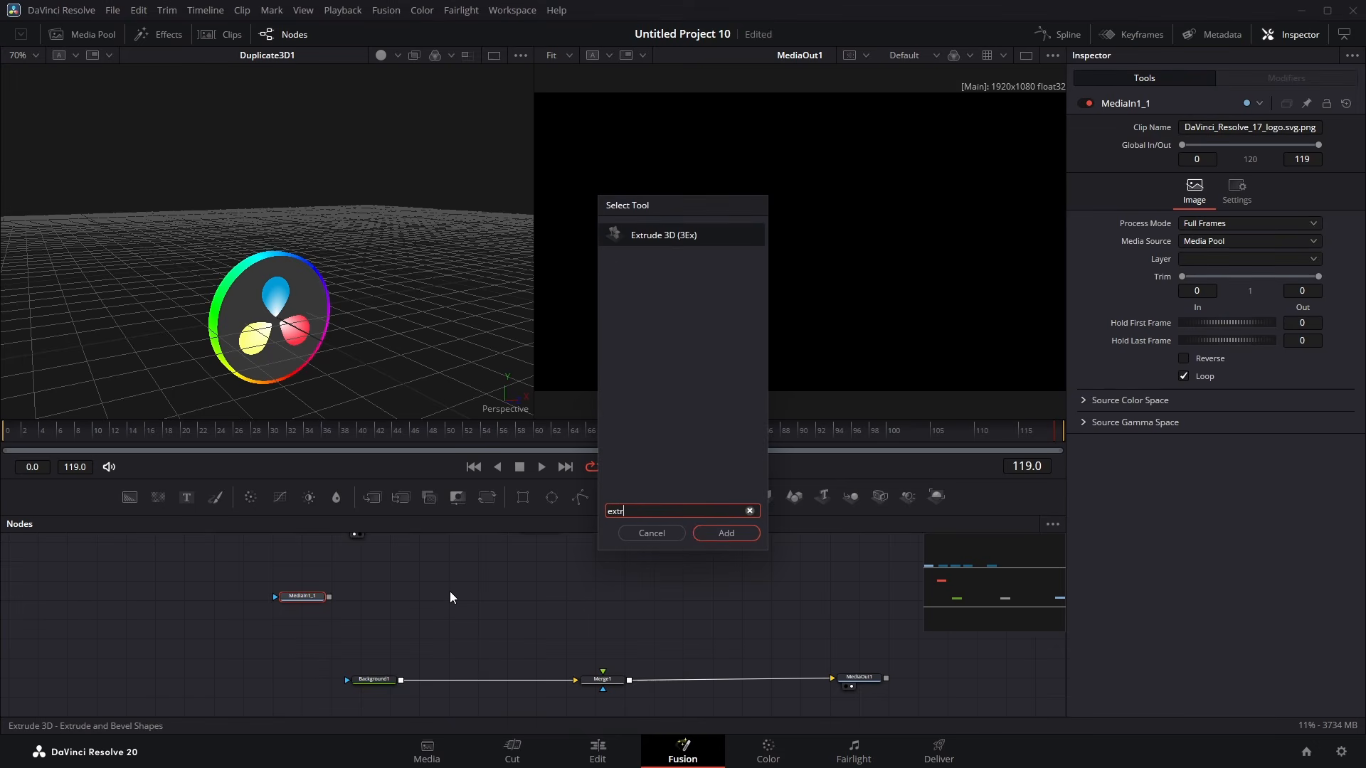
{"action": "key", "text": "Return"}
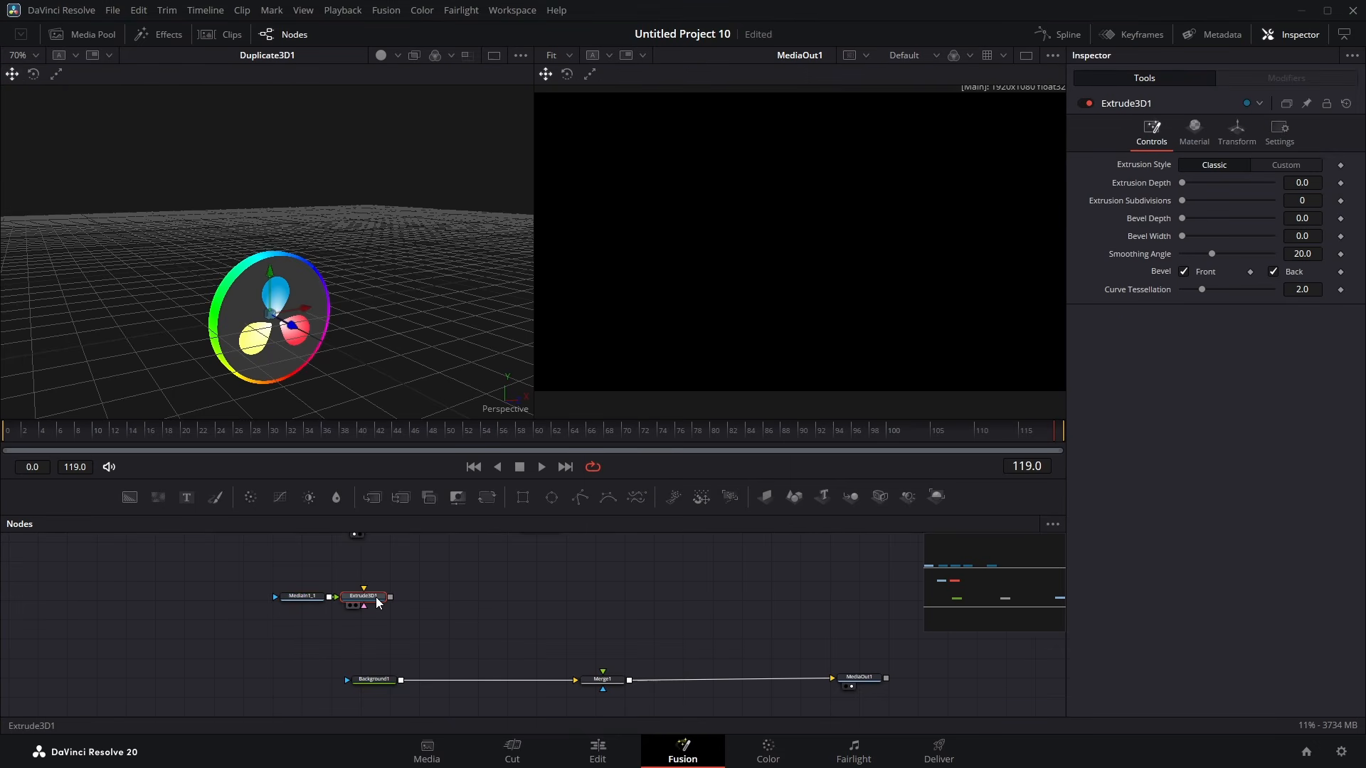
Step: Add a second Renderer 3D after the Extrude 3D node and connect it to the Merge node
{"action": "left_click", "coordinate": [938, 498]}
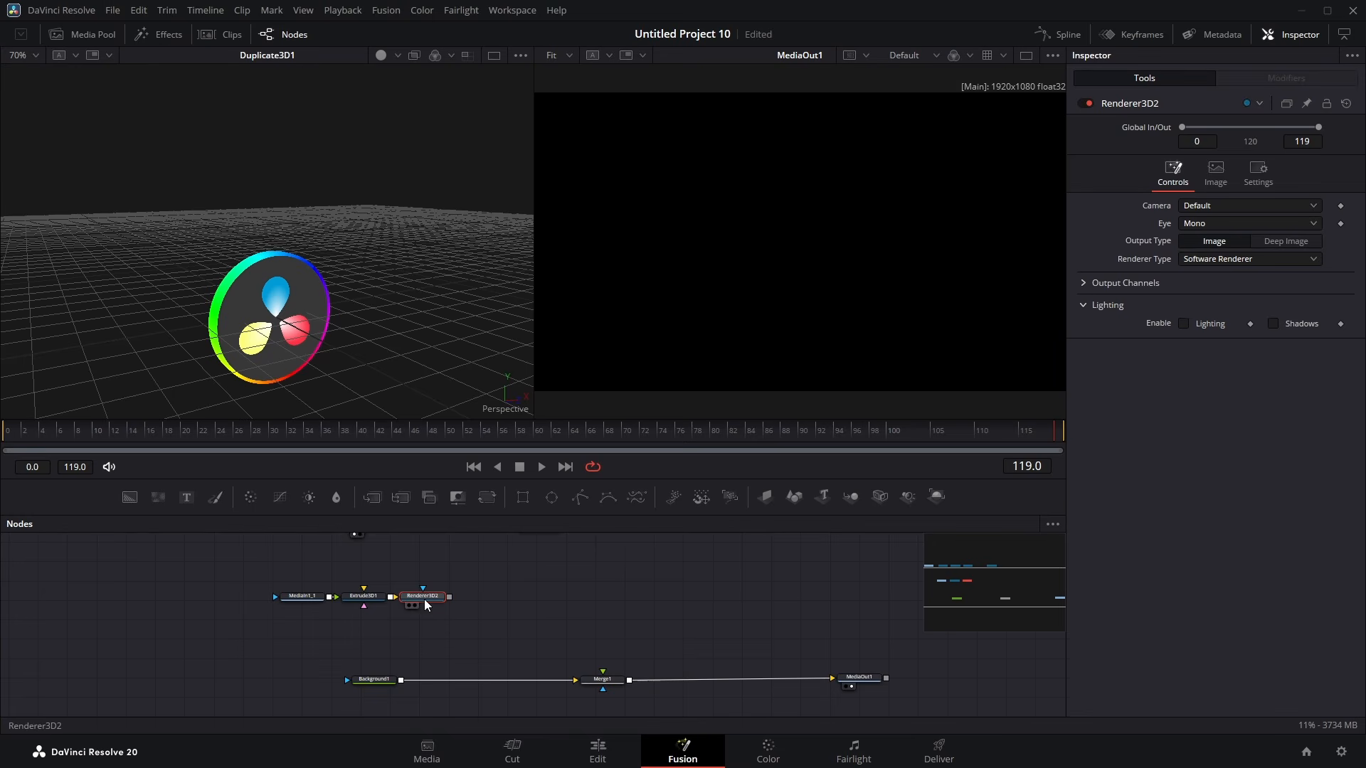
{"action": "left_click_drag", "start_coordinate": [435, 598], "coordinate": [603, 670]}
{"action": "left_click_drag", "start_coordinate": [497, 604], "coordinate": [507, 607]}
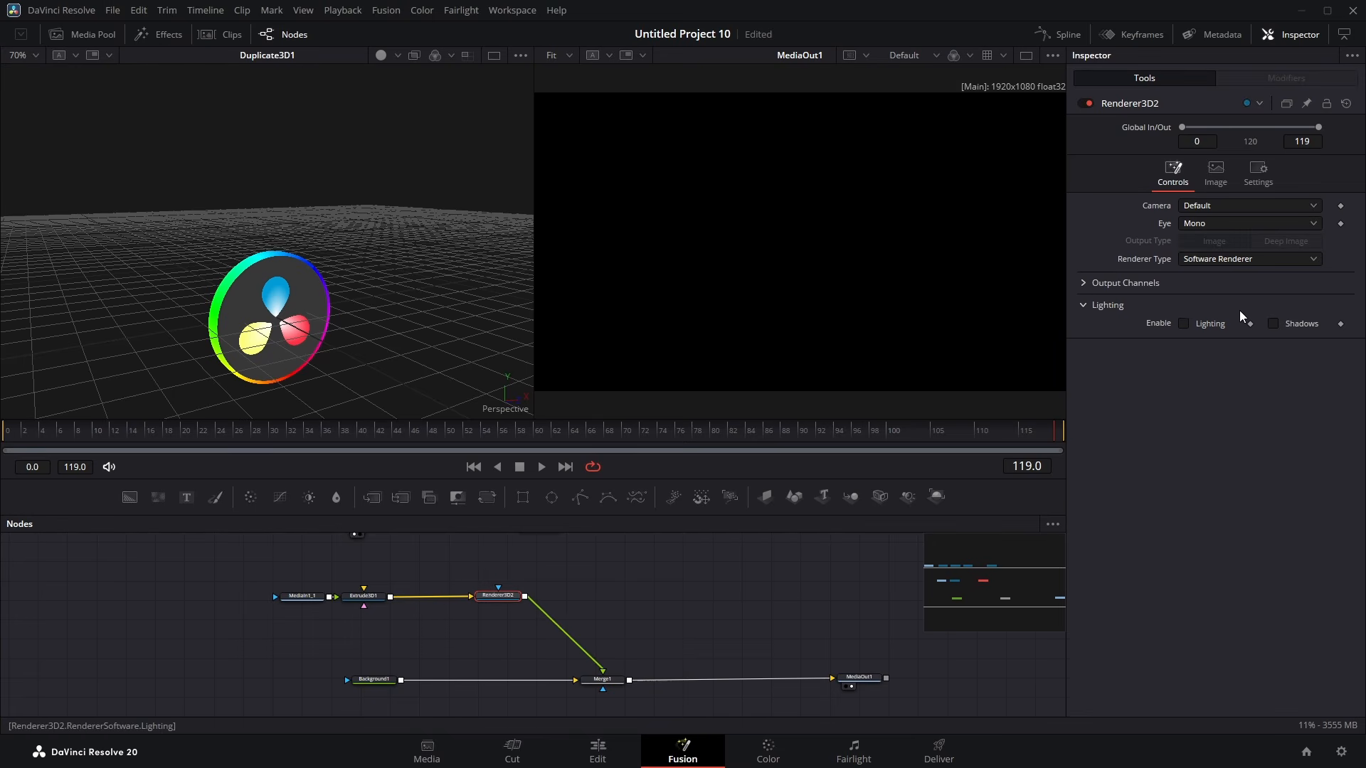
Step: Set the second renderer's type to Hardware Renderer and view the Extrude 3D node in the viewer
{"action": "left_click", "coordinate": [1239, 262]}
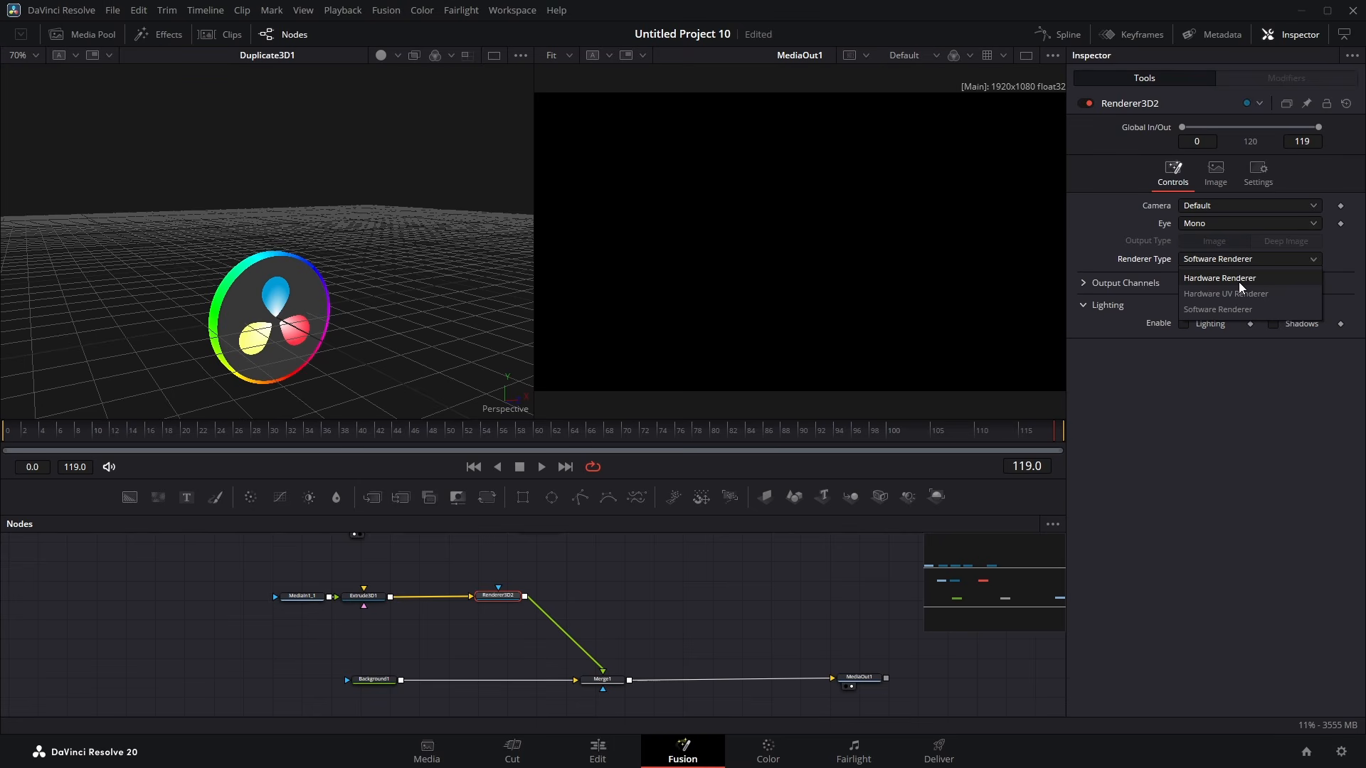
{"action": "left_click", "coordinate": [1239, 284]}
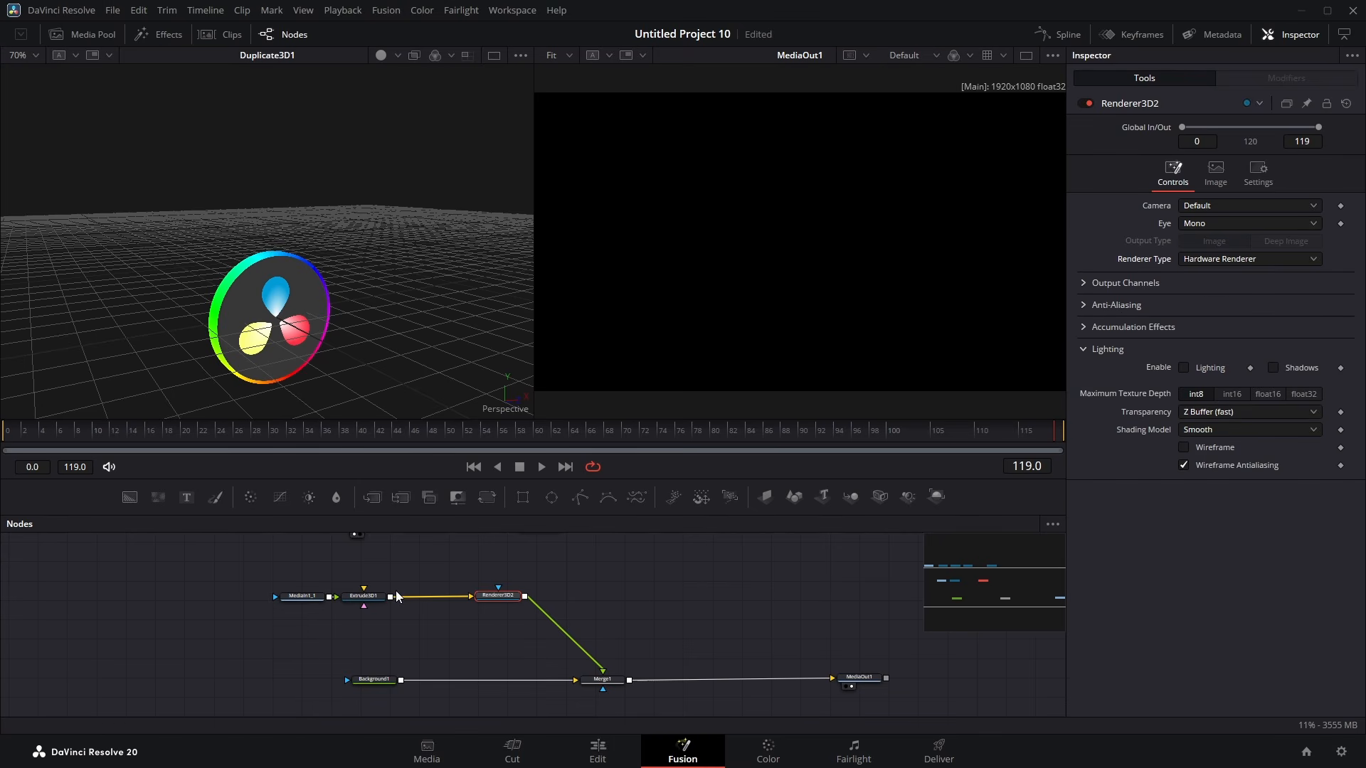
{"action": "left_click_drag", "start_coordinate": [367, 597], "coordinate": [379, 170]}
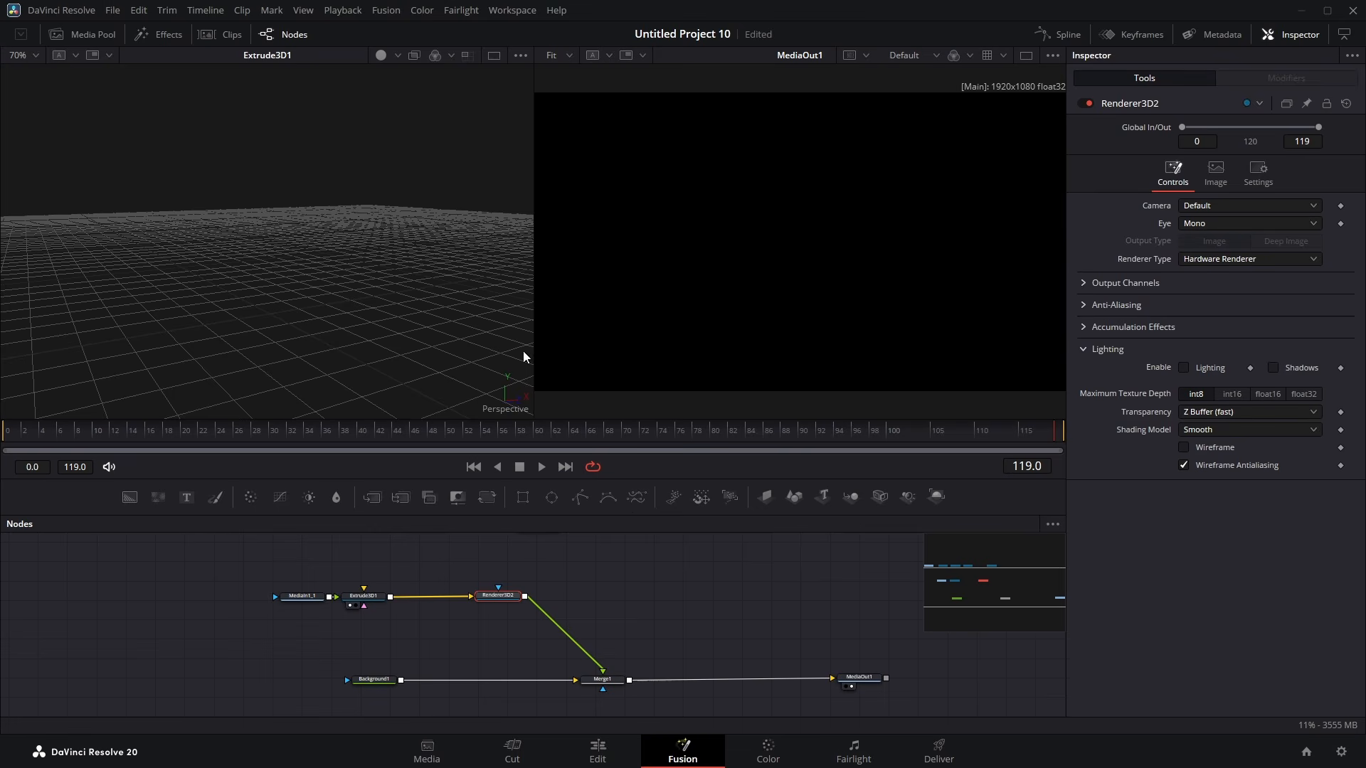
Step: Rearrange the nodes in the node graph
{"action": "left_click_drag", "start_coordinate": [312, 600], "coordinate": [285, 599]}
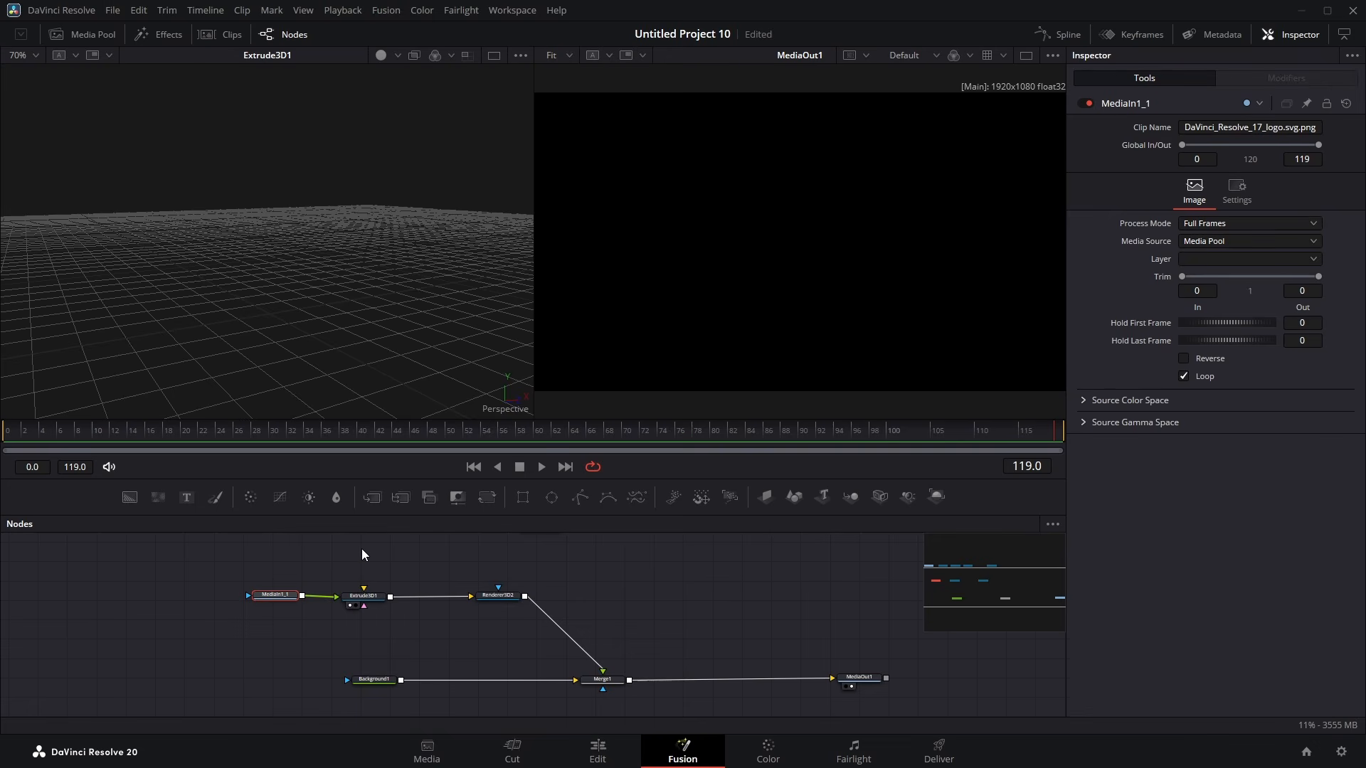
{"action": "left_click_drag", "start_coordinate": [361, 549], "coordinate": [391, 580]}
{"action": "left_click_drag", "start_coordinate": [637, 589], "coordinate": [259, 546]}
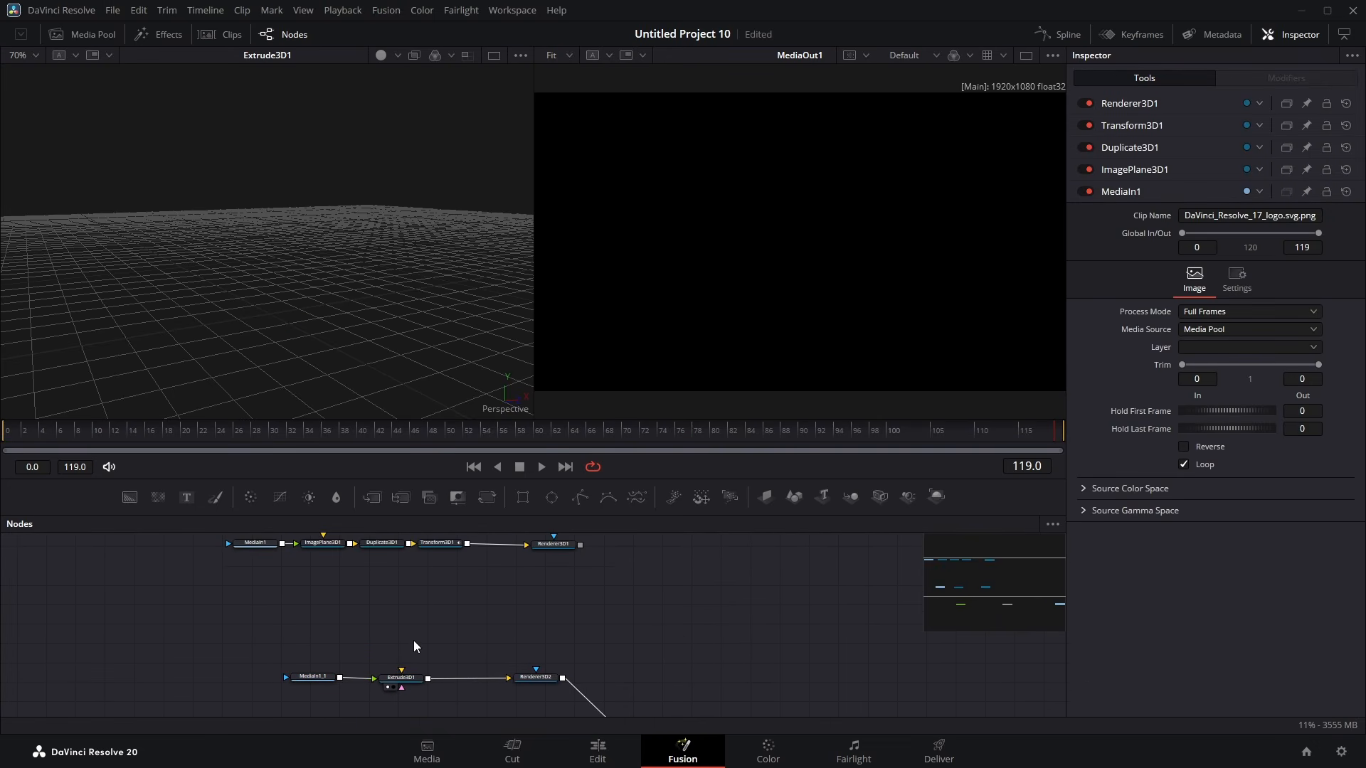
Step: Add an sEllipse node and connect it to the Extrude 3D node's shape input
{"action": "key", "text": "shift+space"}
{"action": "type", "text": "extr"}
{"action": "key", "text": "BackSpace"}
{"action": "key", "text": "BackSpace"}
{"action": "key", "text": "BackSpace"}
{"action": "key", "text": "BackSpace"}
{"action": "type", "text": "s"}
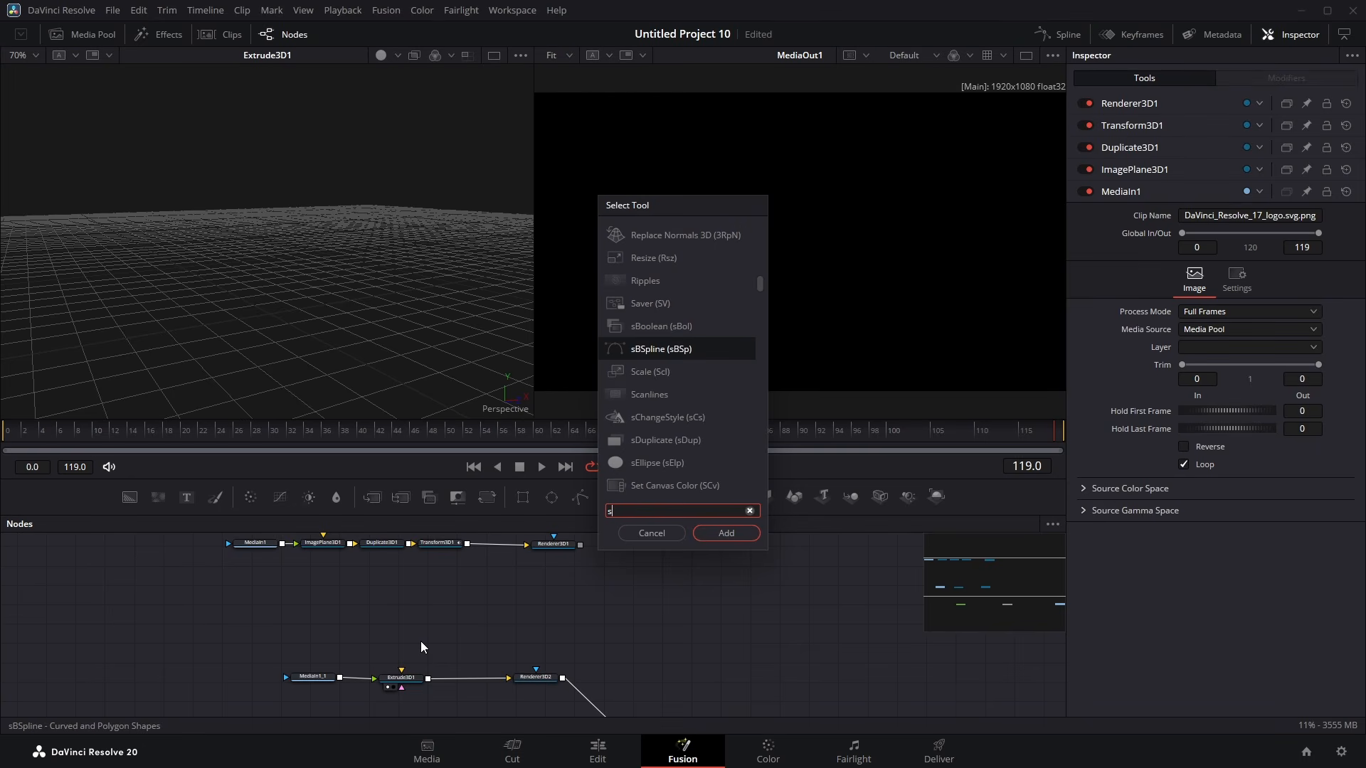
{"action": "type", "text": "ell"}
{"action": "key", "text": "Return"}
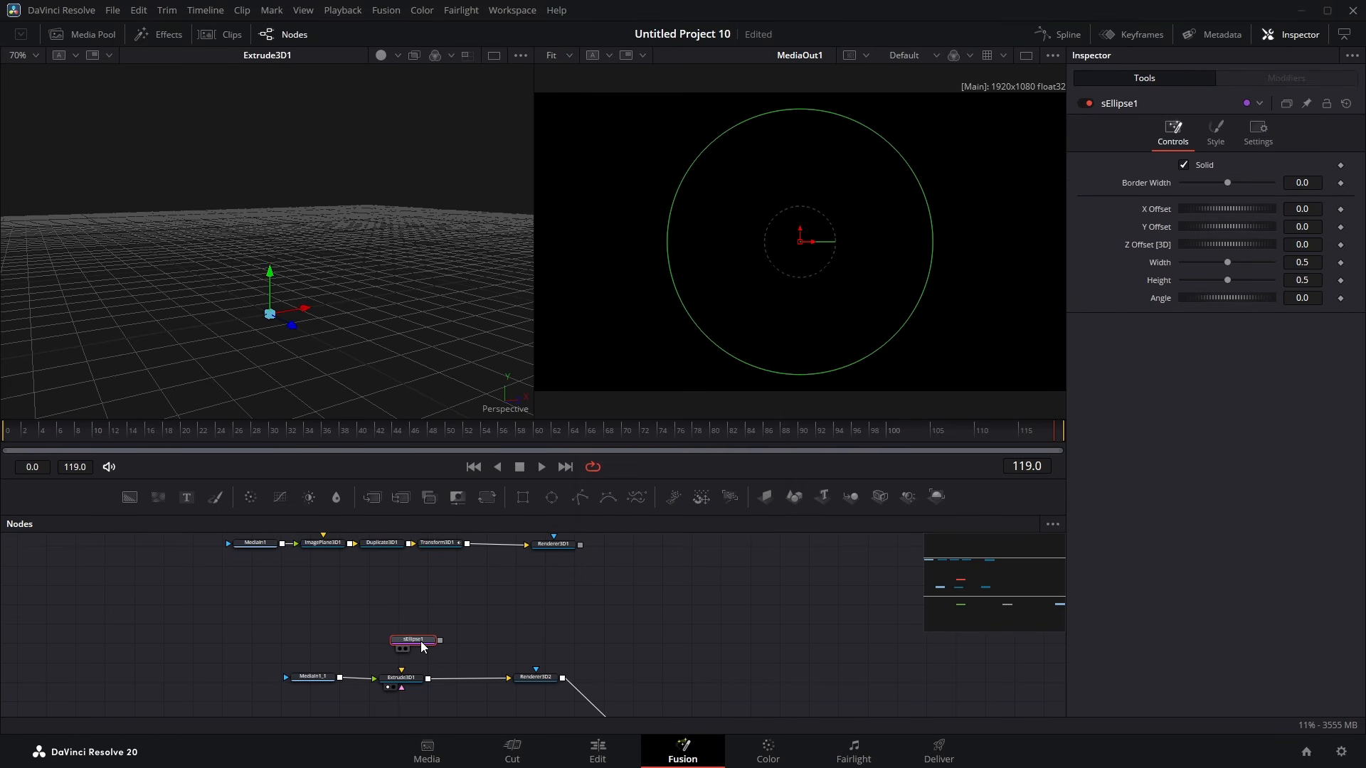
{"action": "left_click_drag", "start_coordinate": [419, 645], "coordinate": [401, 677]}
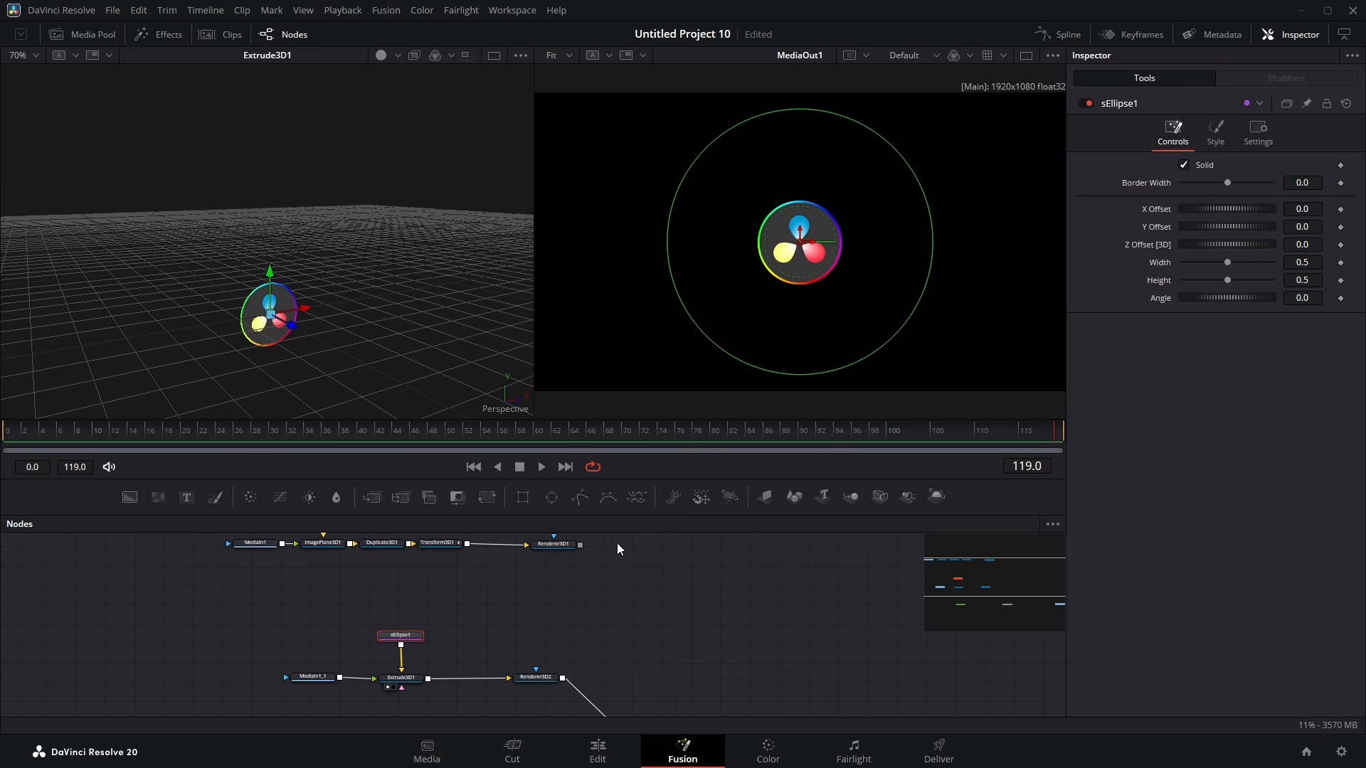
Step: Set the Extrude 3D node's extrusion depth to about 0.0535
{"action": "left_click", "coordinate": [401, 678]}
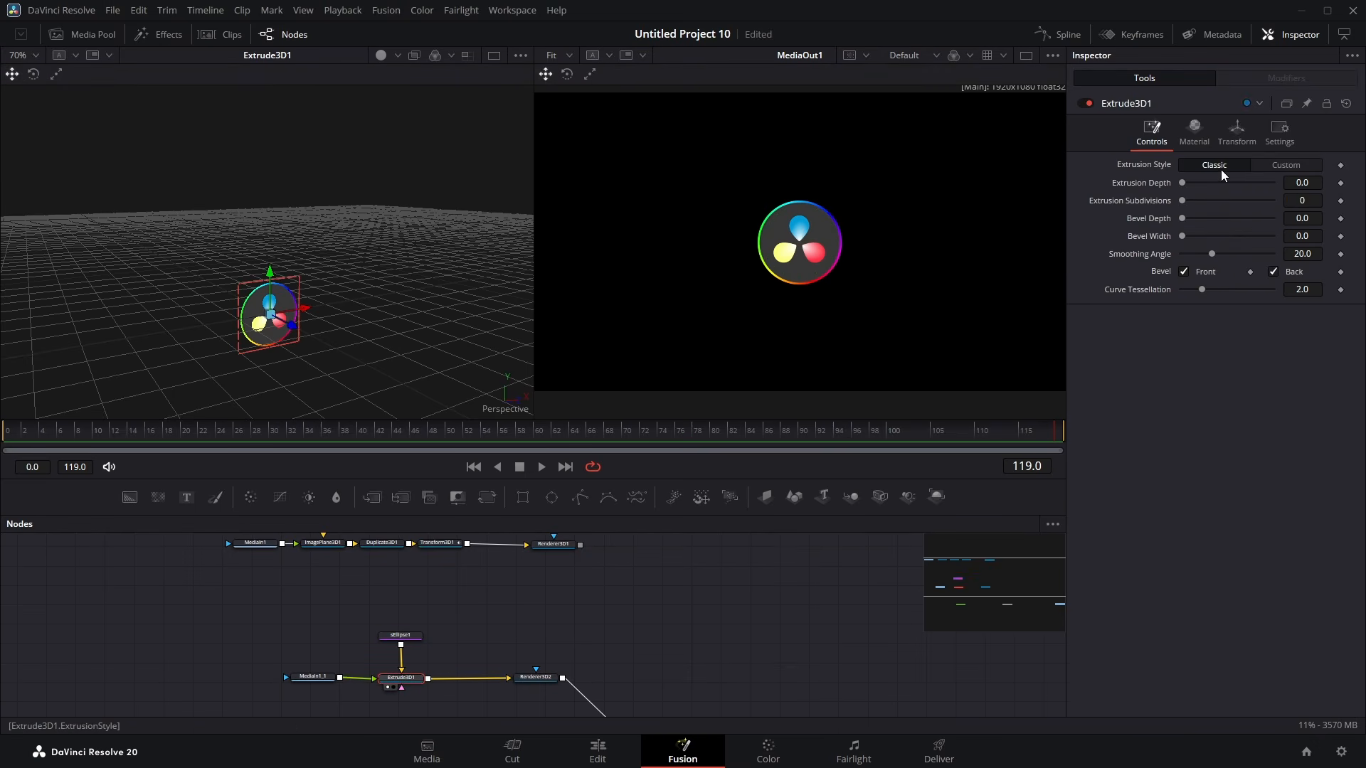
{"action": "left_click_drag", "start_coordinate": [1185, 182], "coordinate": [1211, 185]}
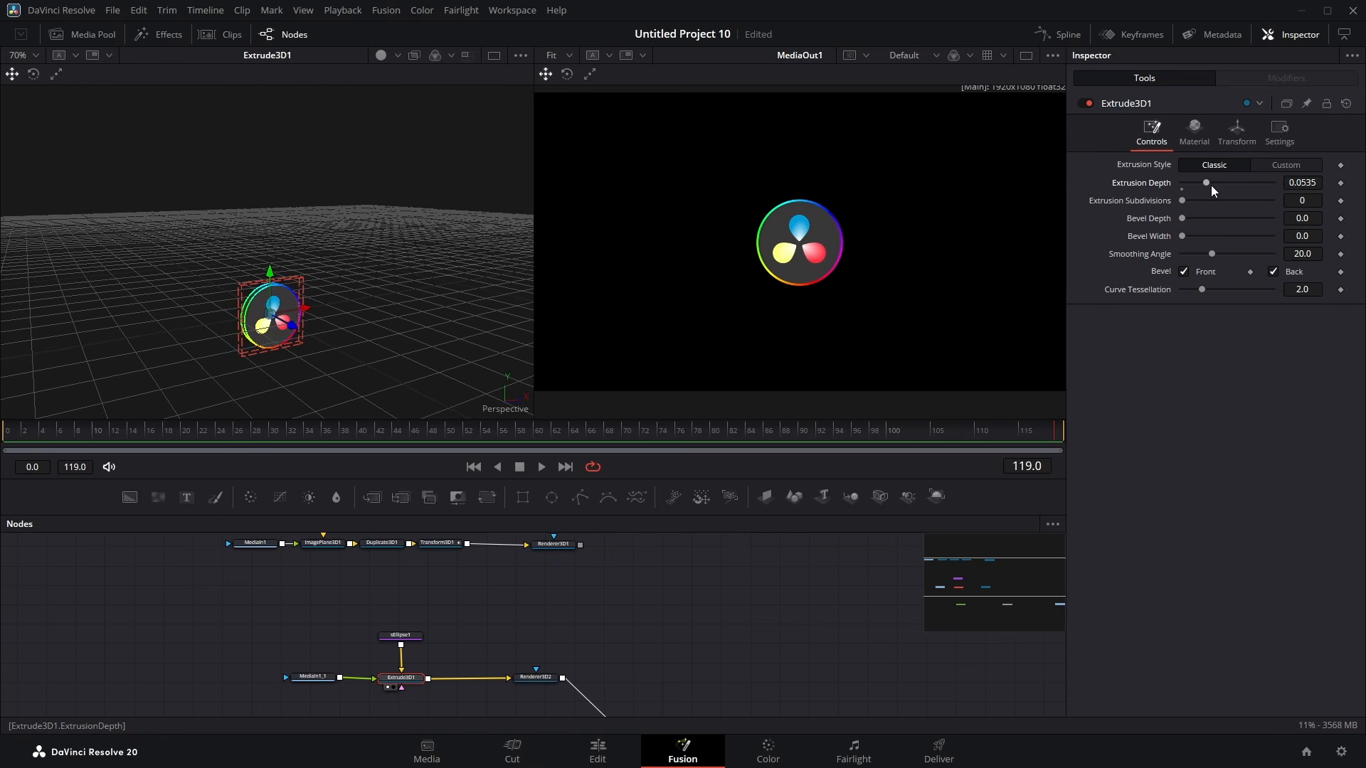
{"action": "left_click_drag", "start_coordinate": [179, 373], "coordinate": [318, 353]}
{"action": "scroll", "coordinate": [355, 337], "scroll_direction": "up", "scroll_amount": 3}
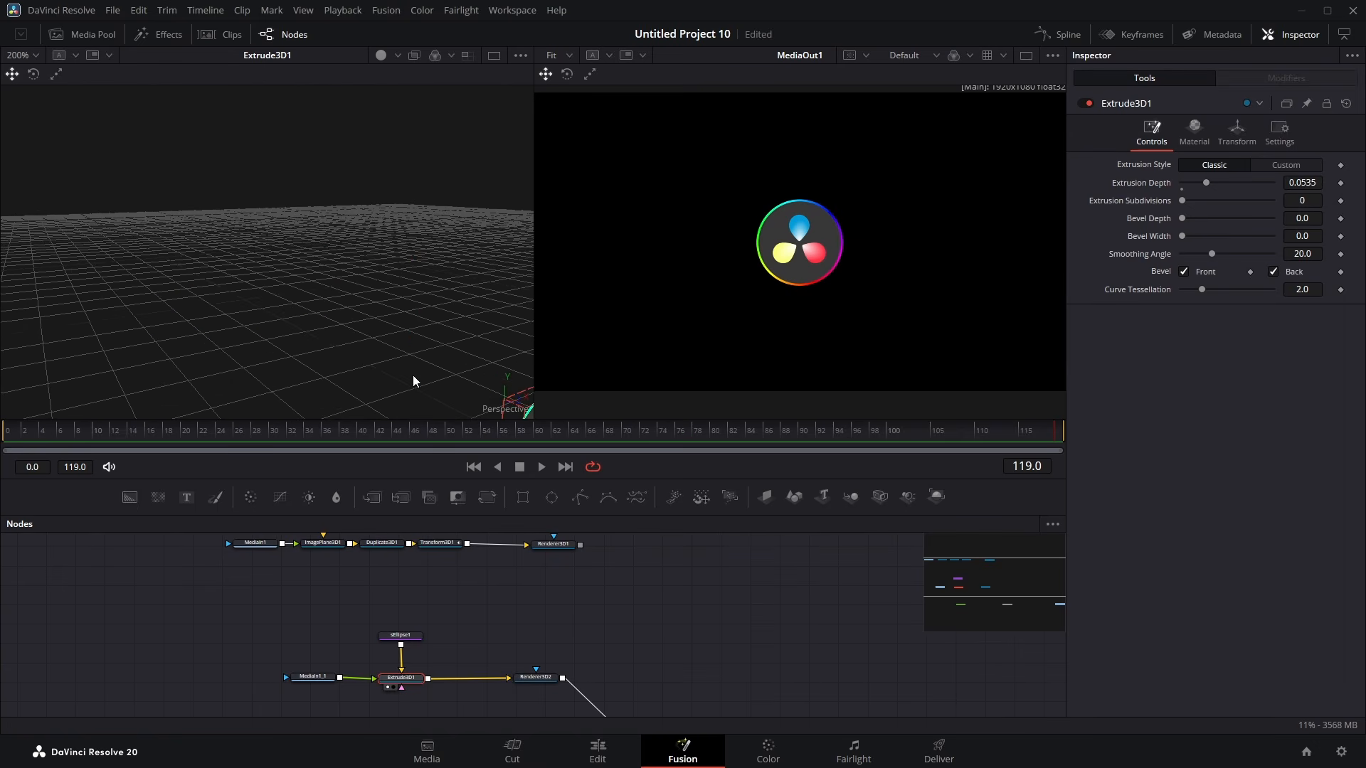
{"action": "mouse_move", "coordinate": [441, 372]}
{"action": "left_mouse_down"}
{"action": "mouse_move", "coordinate": [347, 276]}
{"action": "mouse_move", "coordinate": [301, 309]}
{"action": "mouse_move", "coordinate": [506, 361]}
{"action": "mouse_move", "coordinate": [501, 344]}
{"action": "mouse_move", "coordinate": [505, 371]}
{"action": "mouse_move", "coordinate": [424, 361]}
{"action": "left_mouse_up"}
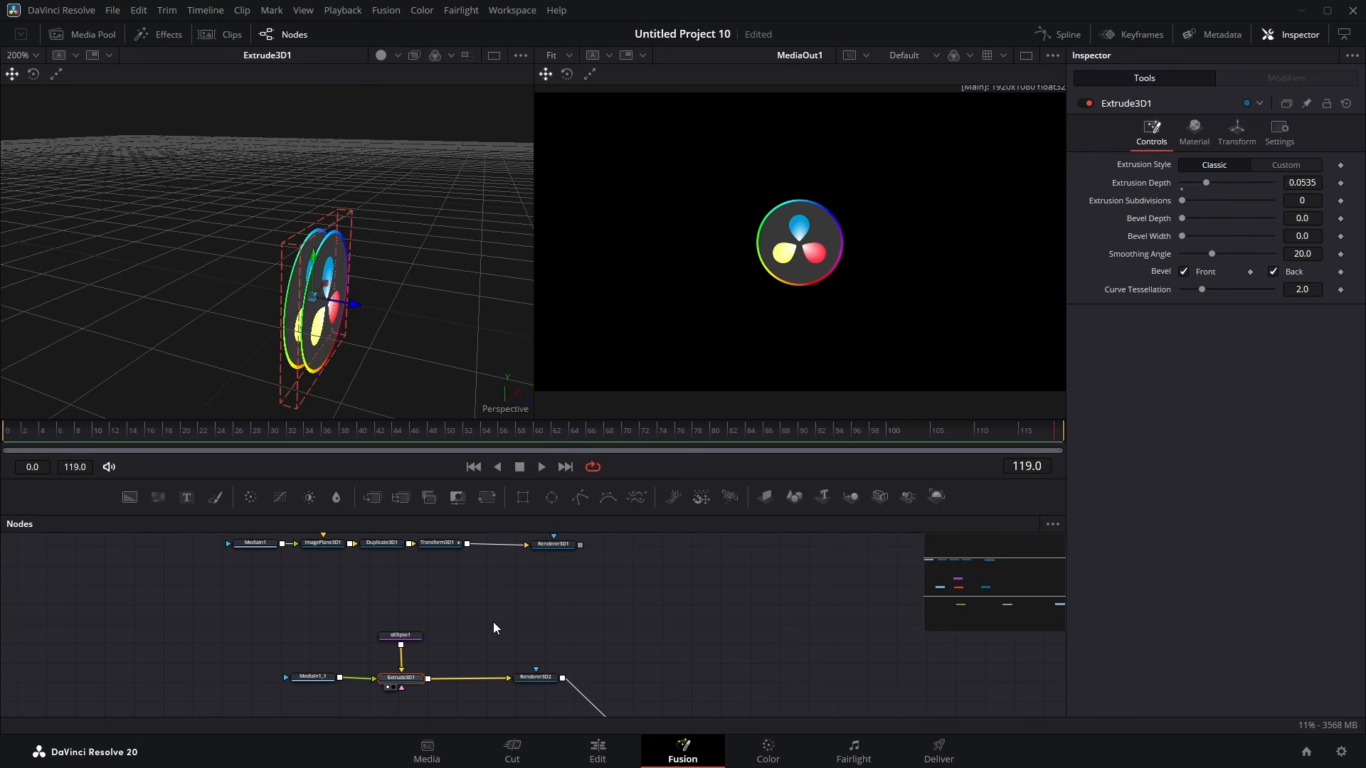
Step: Insert a Transform node after the copied MediaIn node and set its size to 1.101
{"action": "left_click_drag", "start_coordinate": [316, 683], "coordinate": [249, 681]}
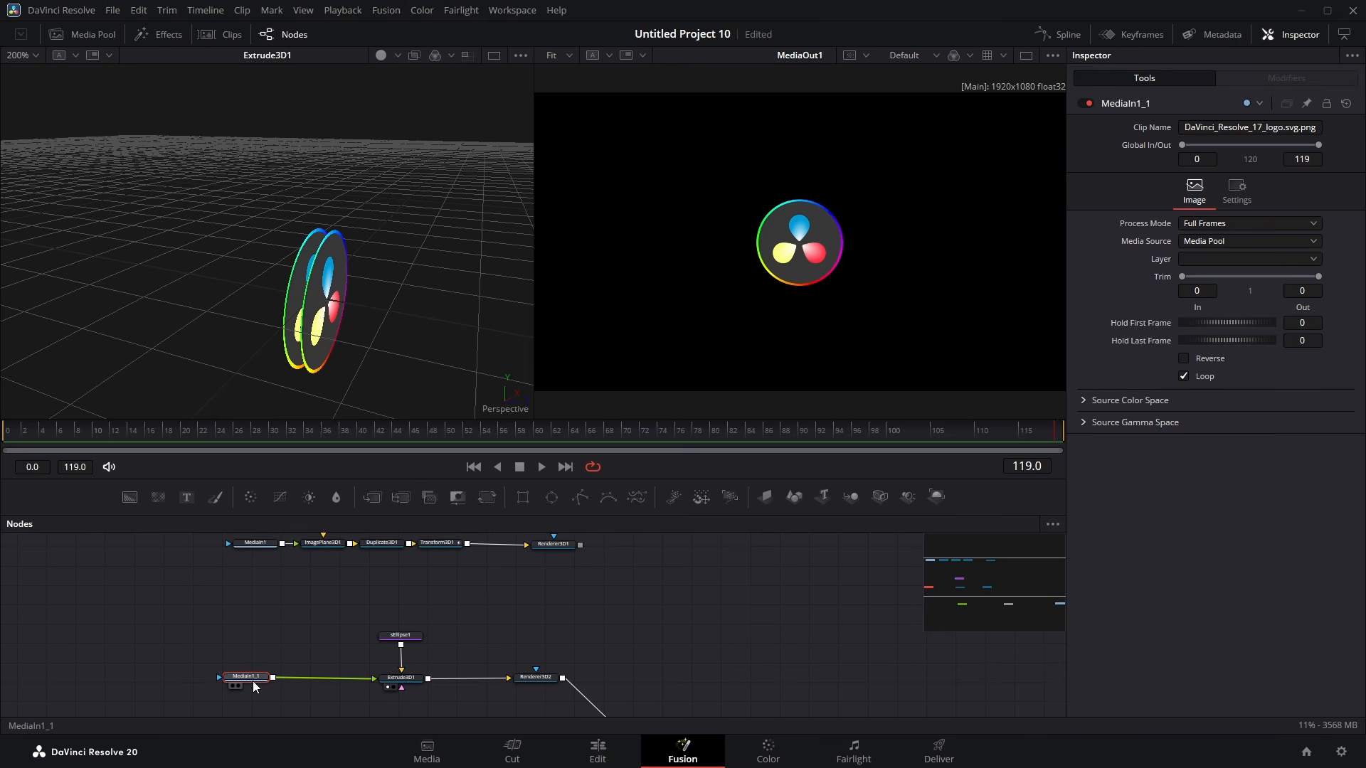
{"action": "key", "text": "shift+space"}
{"action": "type", "text": "seltrans"}
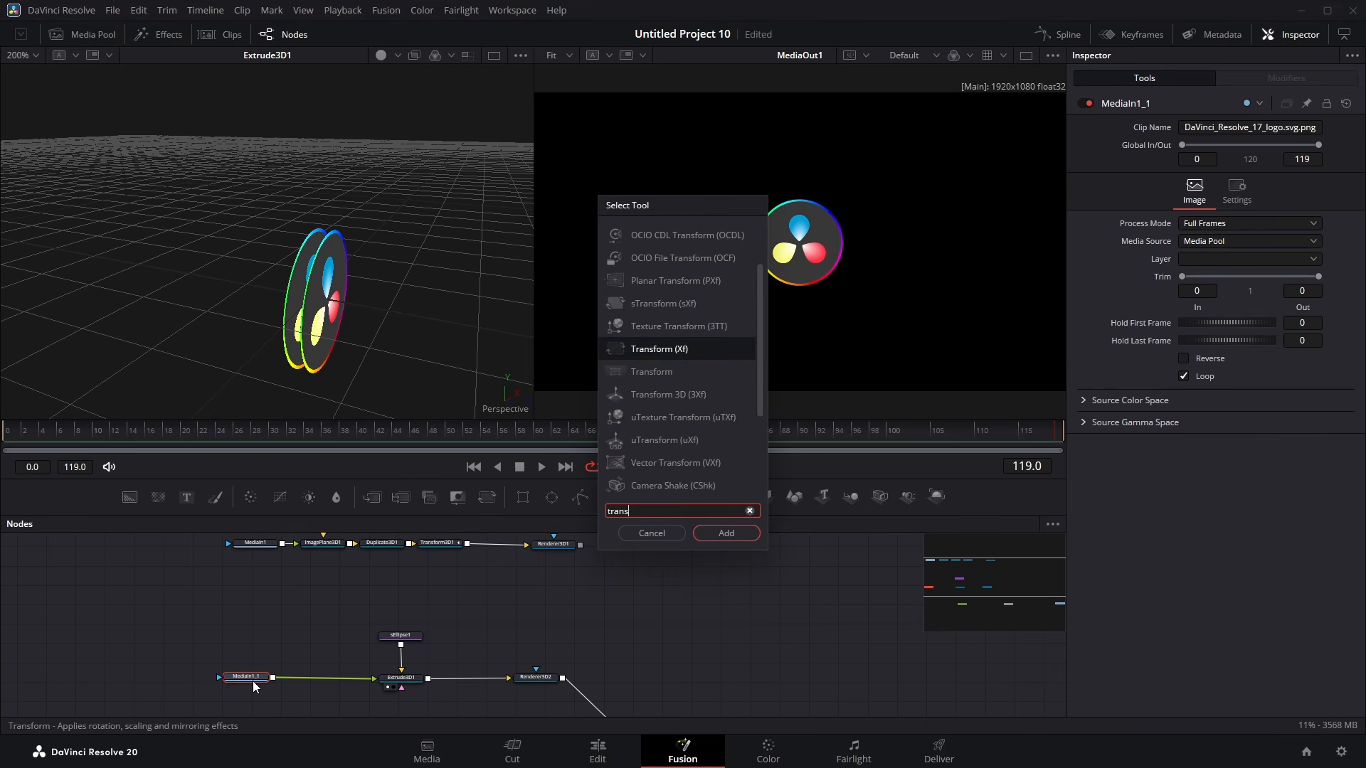
{"action": "key", "text": "Return"}
{"action": "left_click_drag", "start_coordinate": [1227, 235], "coordinate": [1327, 234]}
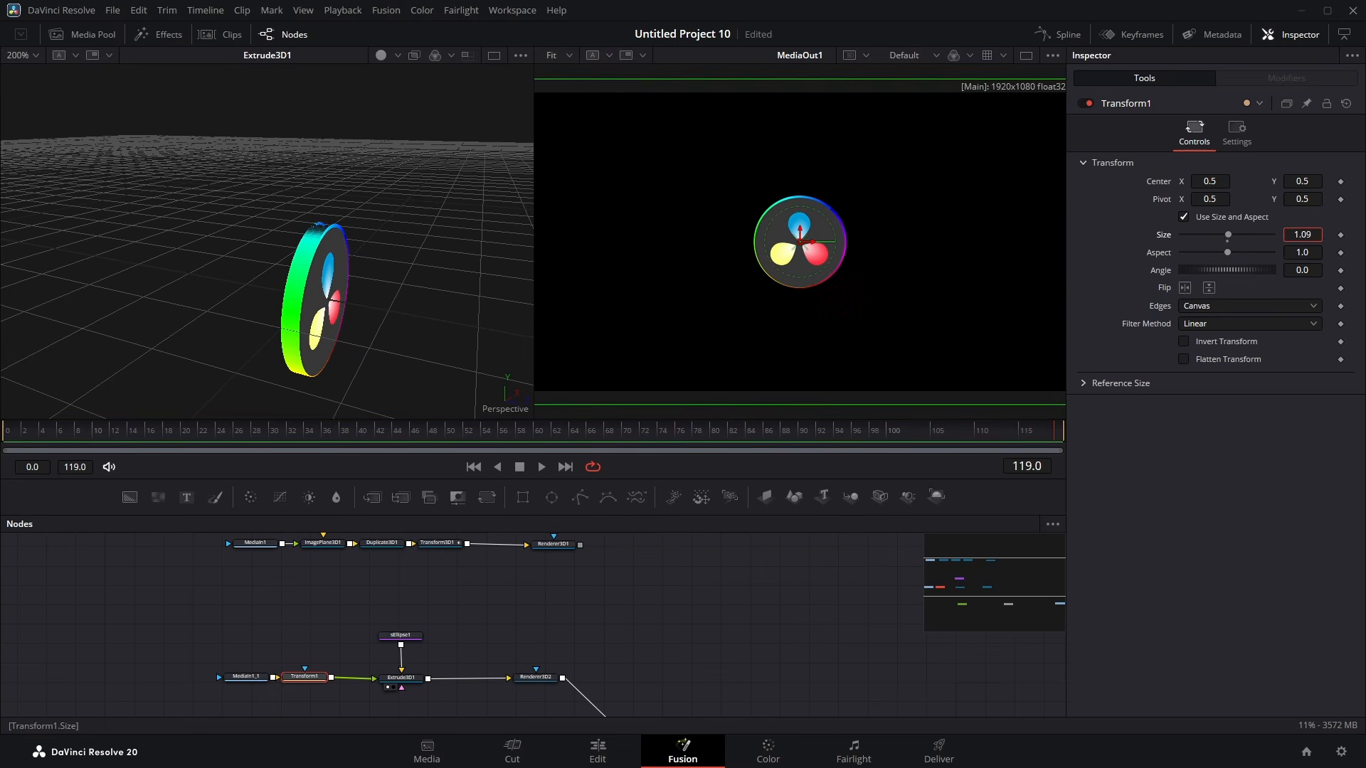
Step: Add a Transform 3D node between the Extrude 3D node and the second renderer
{"action": "left_click_drag", "start_coordinate": [305, 268], "coordinate": [269, 295]}
{"action": "scroll", "coordinate": [267, 292], "scroll_direction": "up", "scroll_amount": 6}
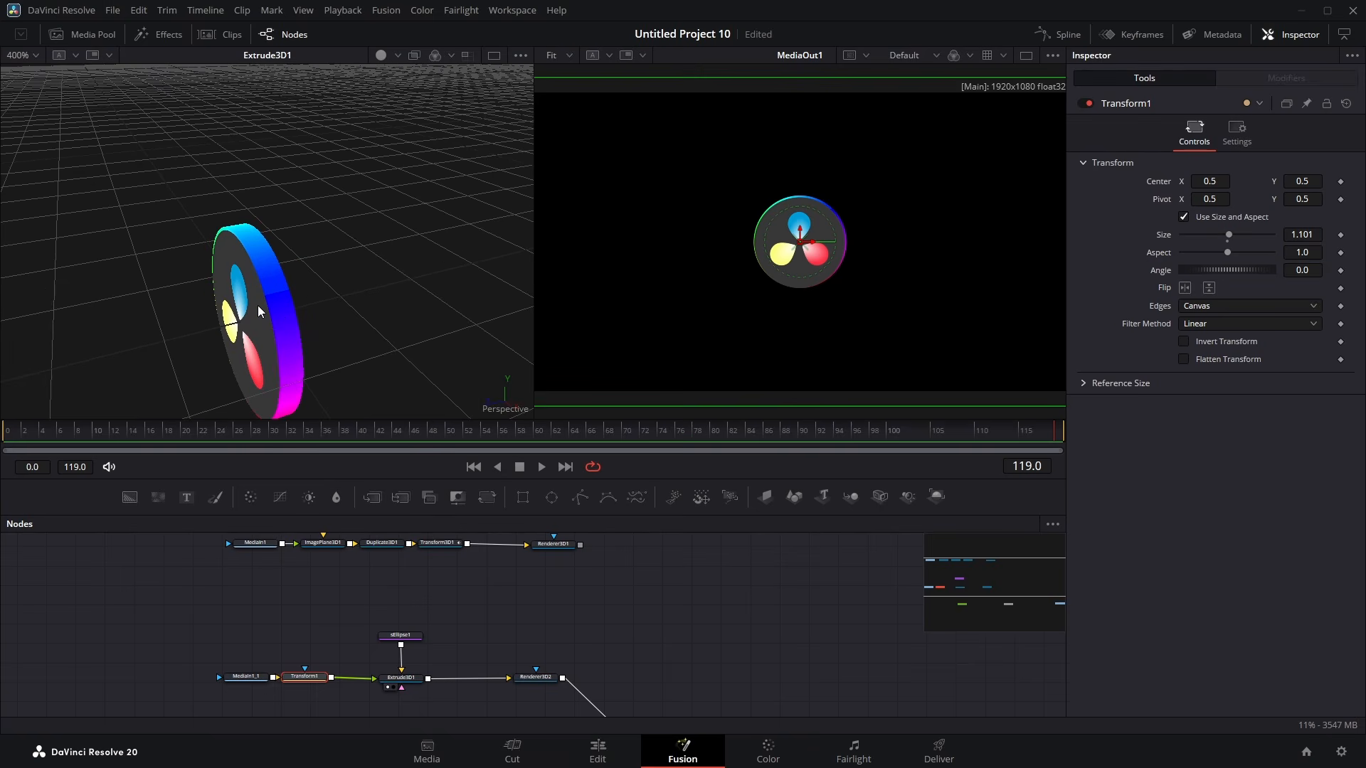
{"action": "mouse_move", "coordinate": [346, 309]}
{"action": "left_mouse_down"}
{"action": "mouse_move", "coordinate": [270, 322]}
{"action": "mouse_move", "coordinate": [243, 308]}
{"action": "mouse_move", "coordinate": [240, 320]}
{"action": "mouse_move", "coordinate": [287, 319]}
{"action": "mouse_move", "coordinate": [293, 255]}
{"action": "mouse_move", "coordinate": [257, 238]}
{"action": "mouse_move", "coordinate": [287, 225]}
{"action": "mouse_move", "coordinate": [339, 286]}
{"action": "left_mouse_up"}
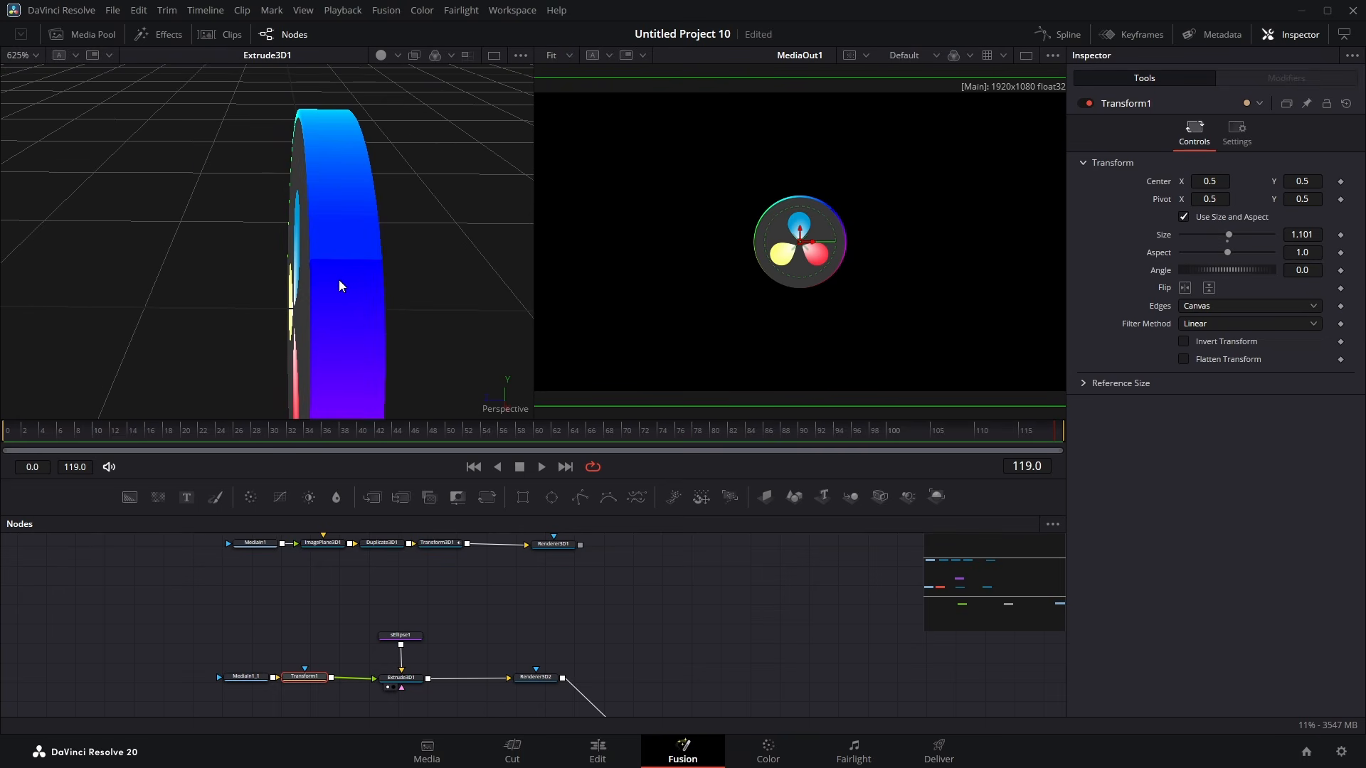
{"action": "left_click_drag", "start_coordinate": [192, 313], "coordinate": [420, 202]}
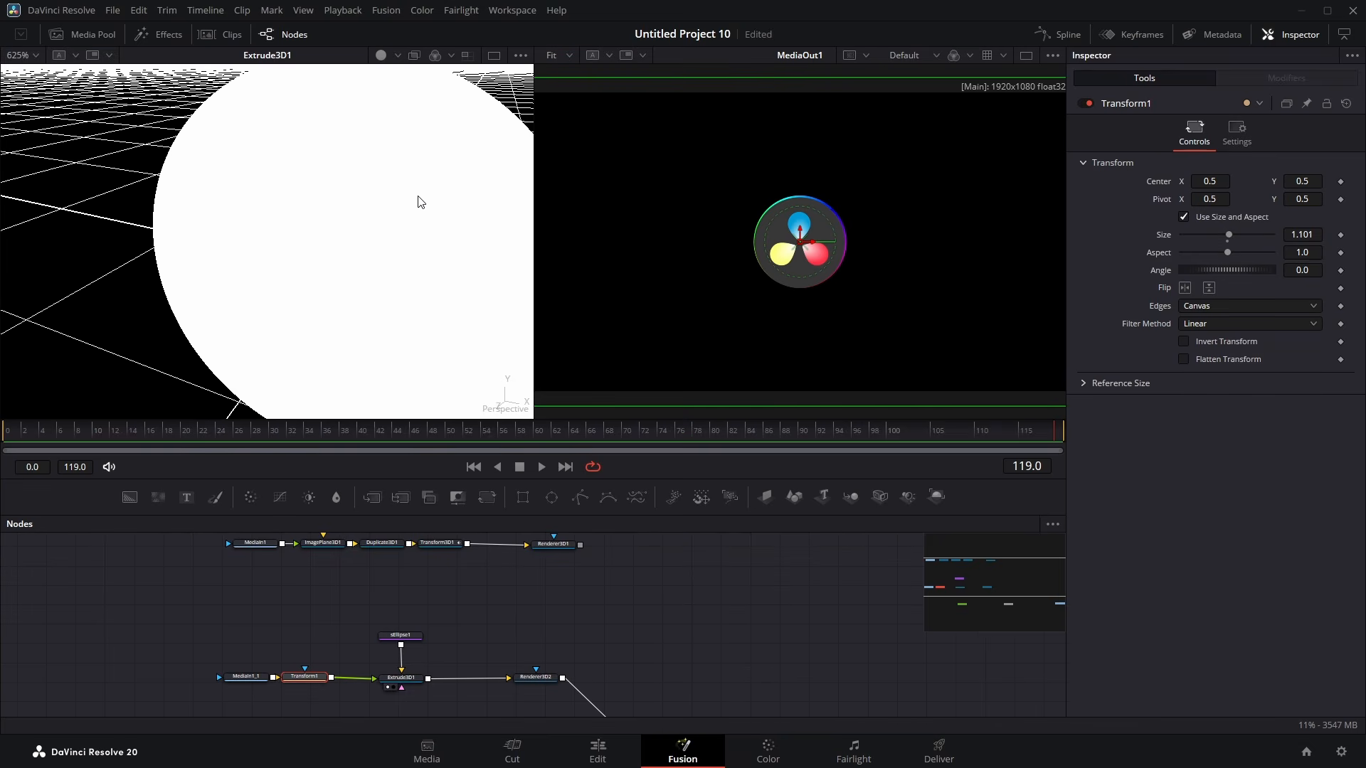
{"action": "left_click", "coordinate": [401, 677]}
{"action": "key", "text": "shift+space"}
{"action": "type", "text": "trans"}
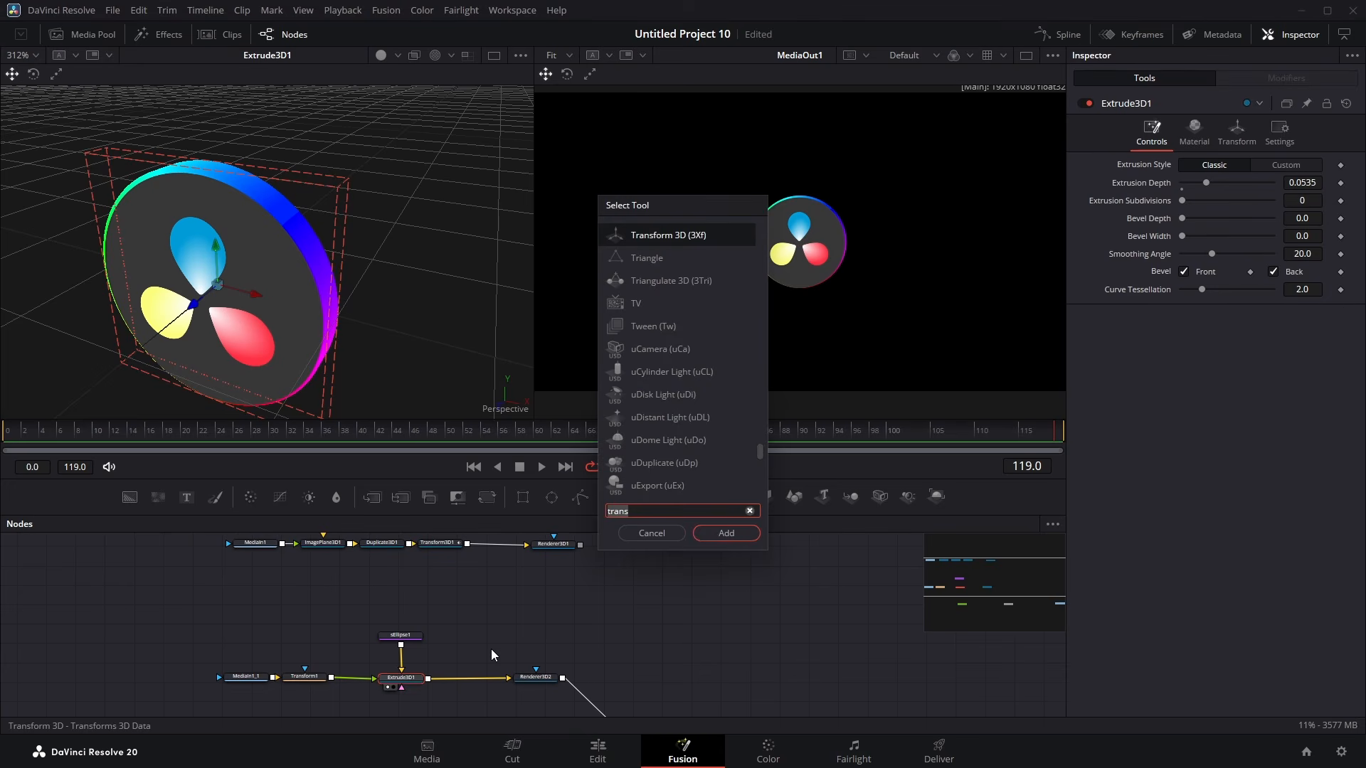
{"action": "key", "text": "Return"}
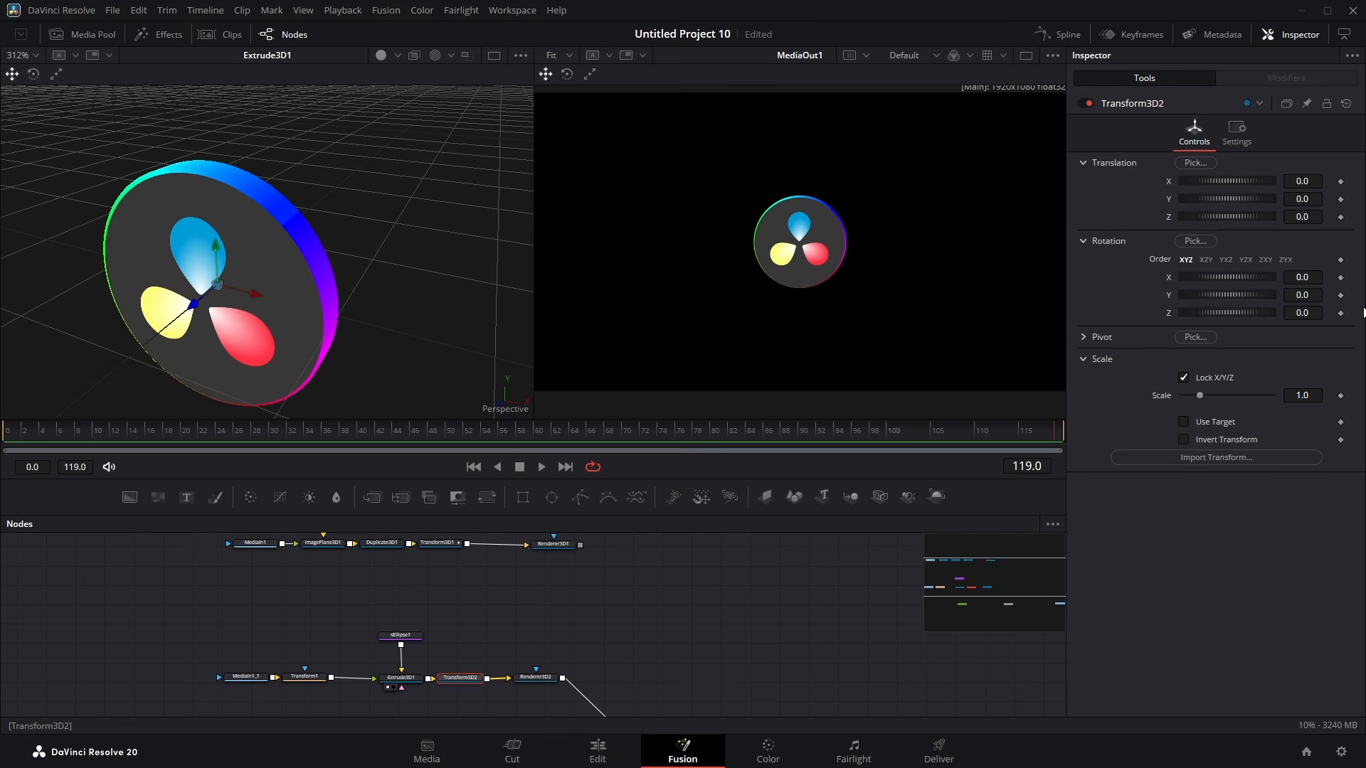
Step: Keyframe the Transform 3D node's Y rotation, setting it to 360 at frame 119, and scrub the timeline
{"action": "left_click", "coordinate": [1342, 297]}
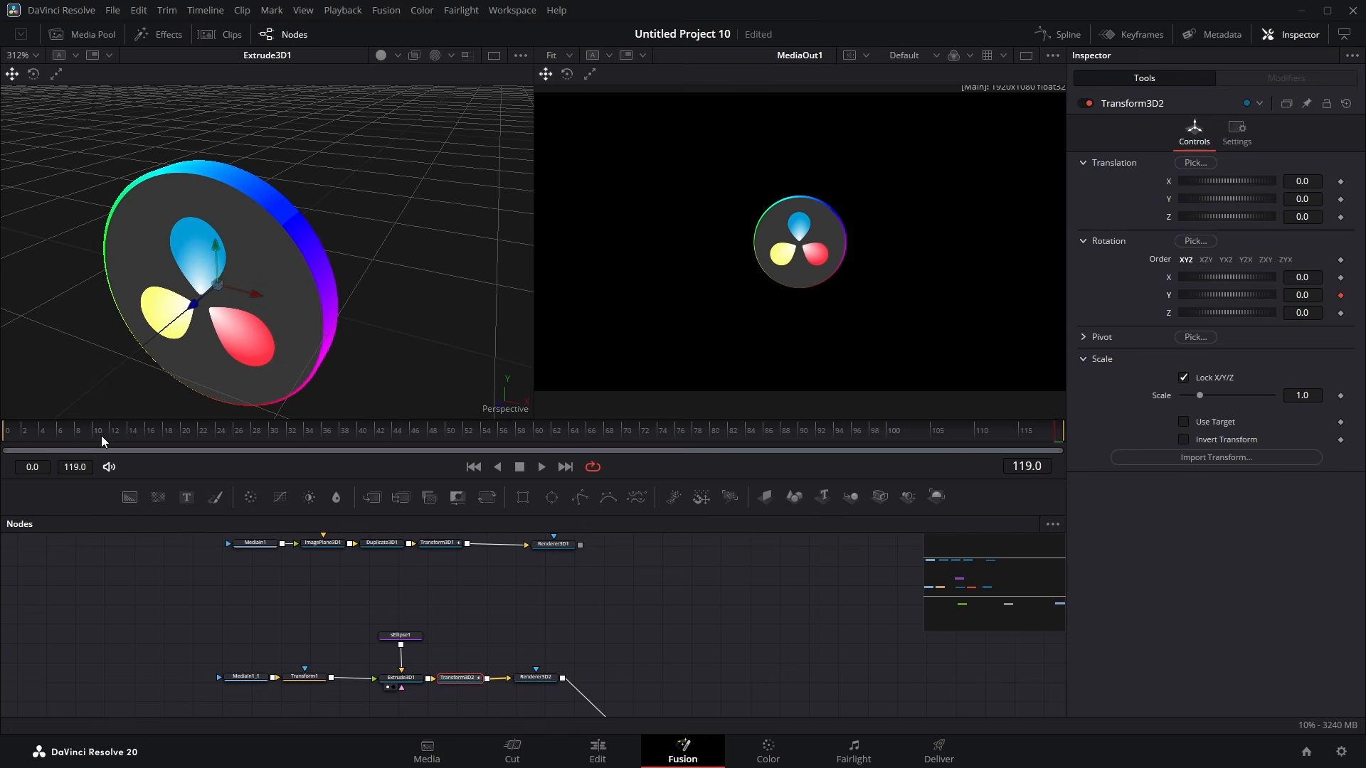
{"action": "left_click", "coordinate": [3, 439]}
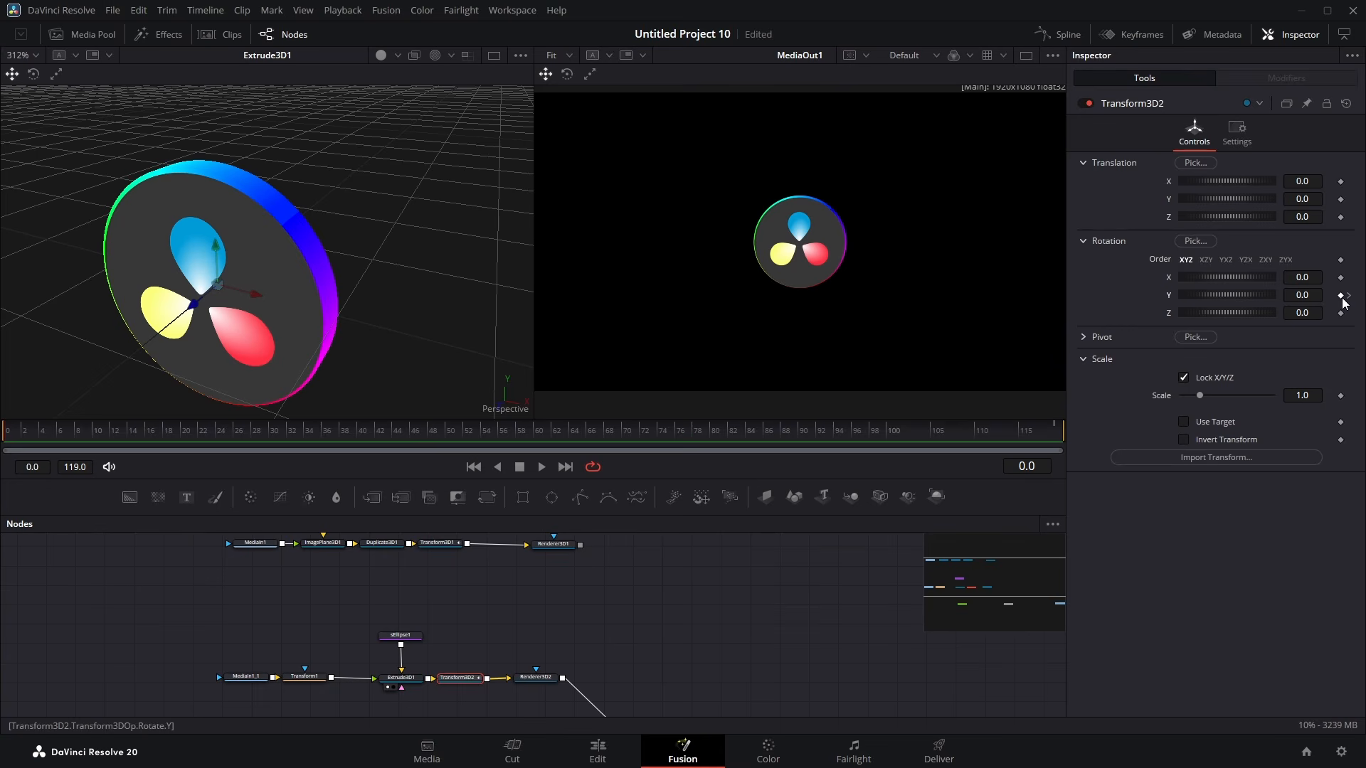
{"action": "left_click", "coordinate": [1057, 431]}
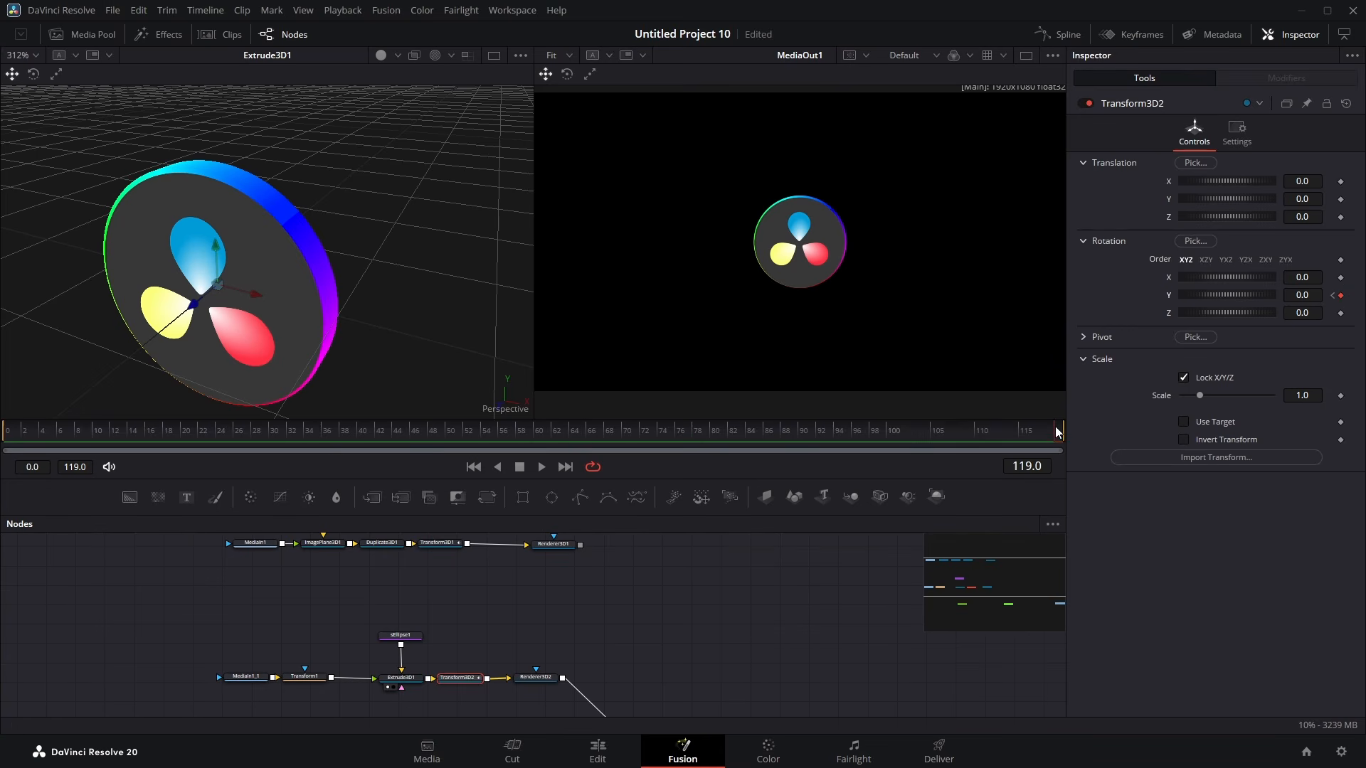
{"action": "left_click", "coordinate": [1305, 296]}
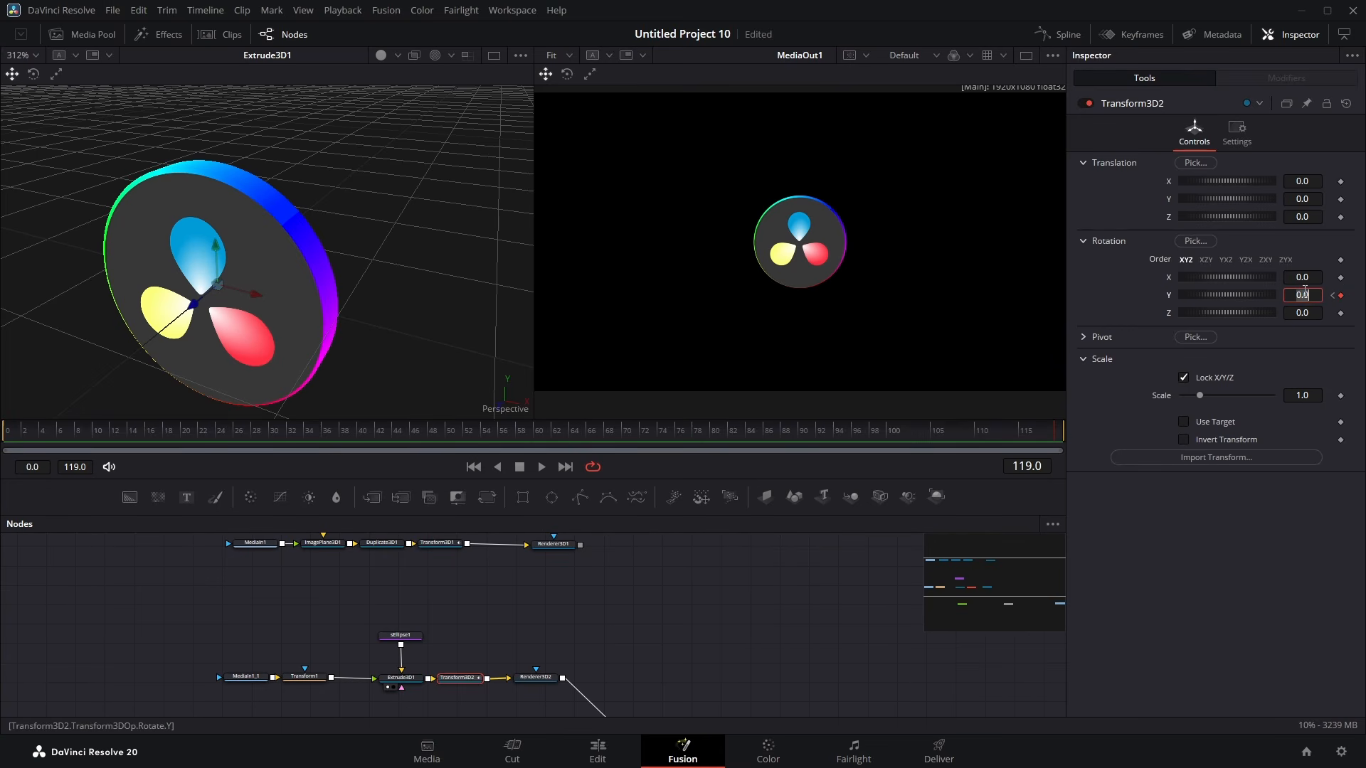
{"action": "type", "text": "360"}
{"action": "key", "text": "Tab"}
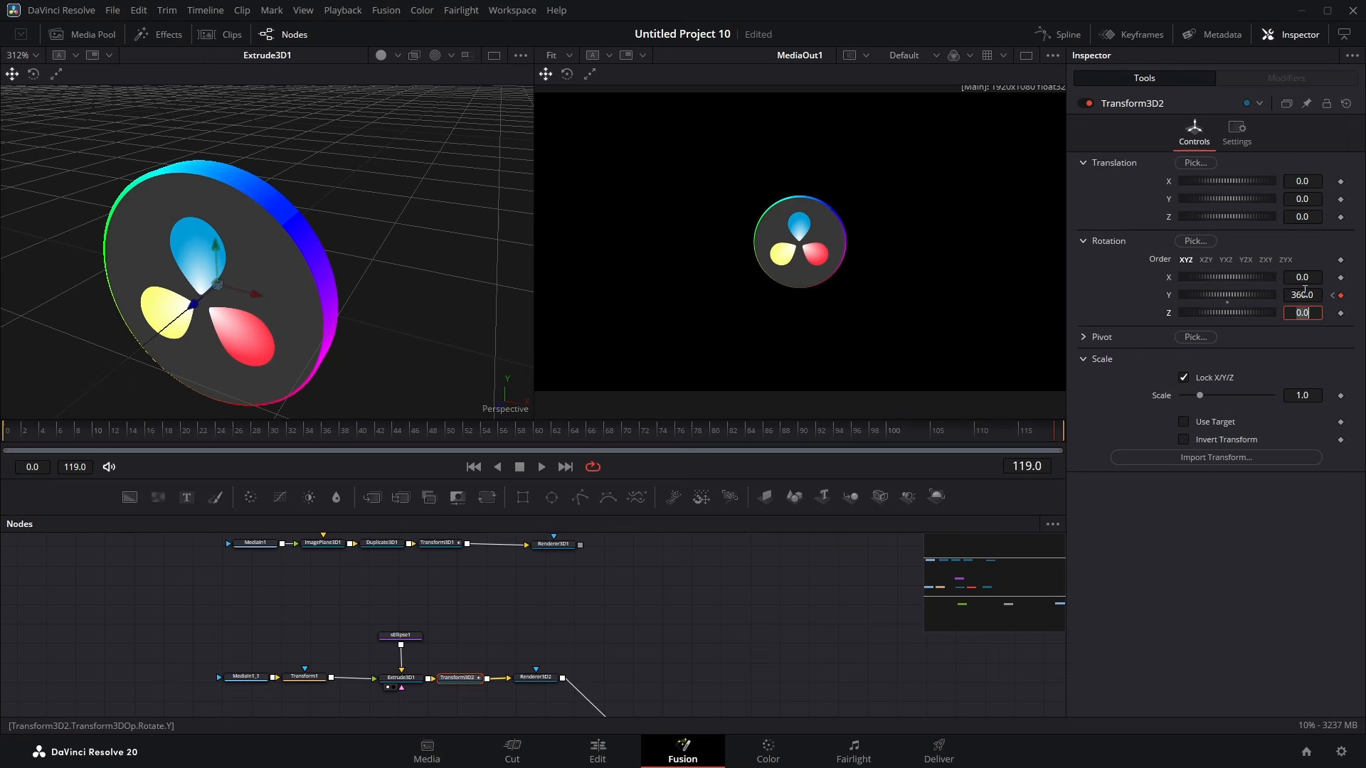
{"action": "left_click_drag", "start_coordinate": [419, 431], "coordinate": [1059, 455]}
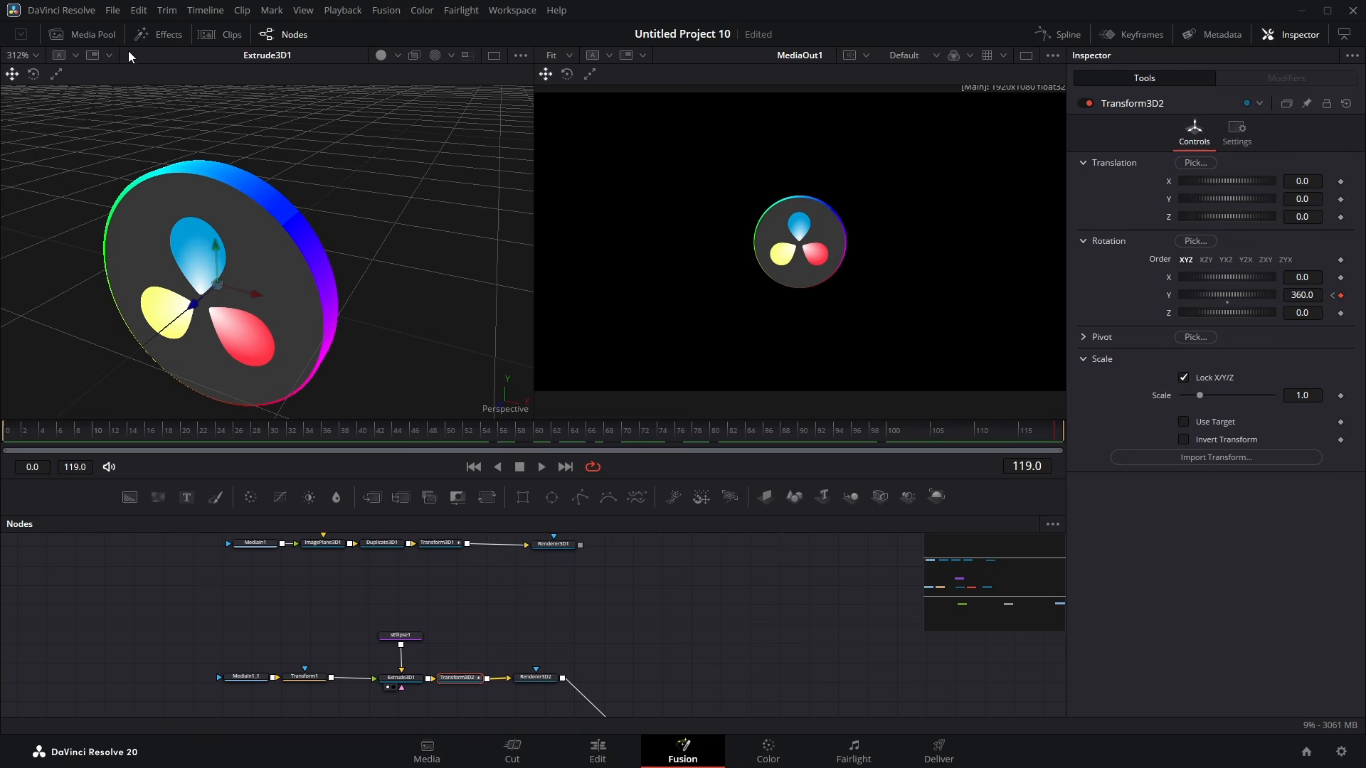
Step: Bring the DaVinci_Resolve_Studio.png image from the Media Pool into the node graph and connect it to the Transform node
{"action": "left_click", "coordinate": [87, 35]}
{"action": "left_click_drag", "start_coordinate": [204, 89], "coordinate": [432, 560]}
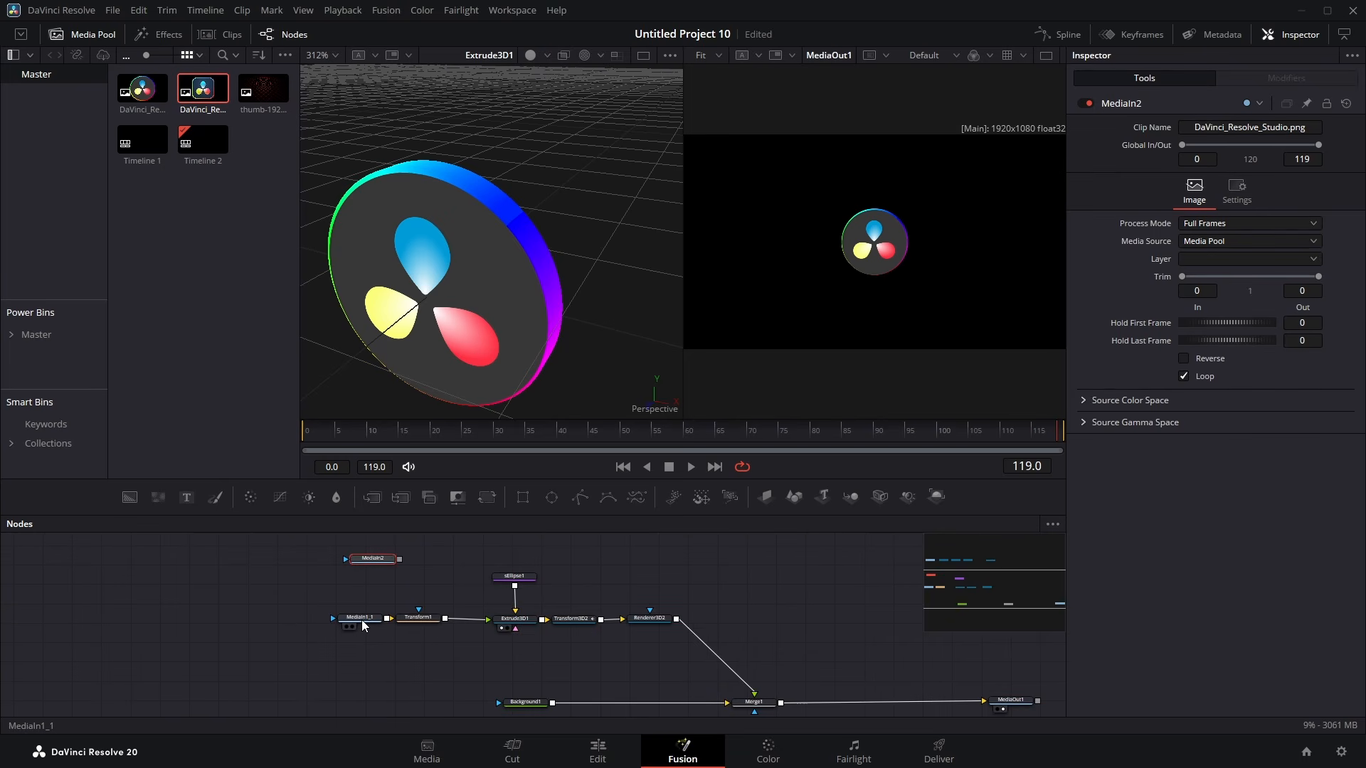
{"action": "left_click_drag", "start_coordinate": [364, 625], "coordinate": [289, 625]}
{"action": "left_click", "coordinate": [376, 618]}
{"action": "left_click_drag", "start_coordinate": [368, 560], "coordinate": [405, 623]}
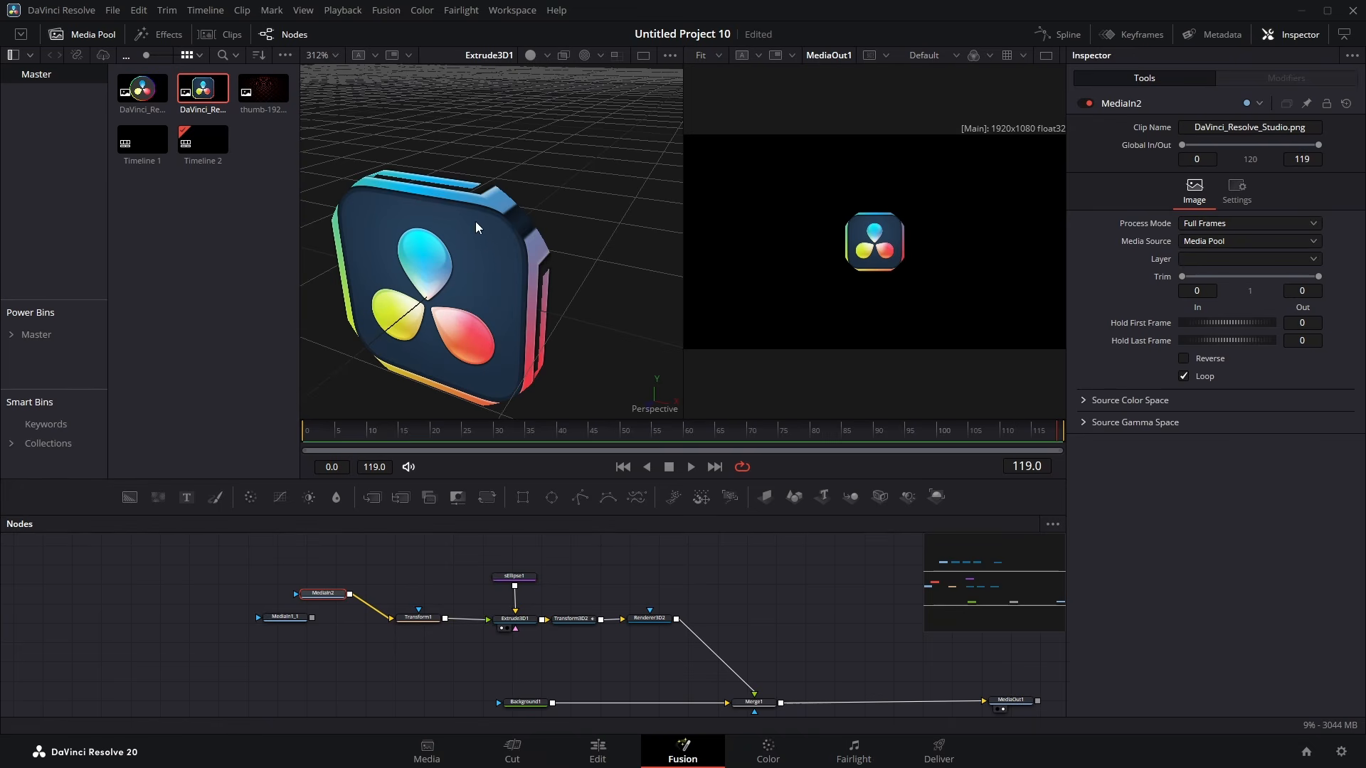
Step: Disconnect the sEllipse node from the Extrude 3D node
{"action": "scroll", "coordinate": [480, 221], "scroll_direction": "up", "scroll_amount": 3}
{"action": "left_click_drag", "start_coordinate": [529, 210], "coordinate": [496, 294]}
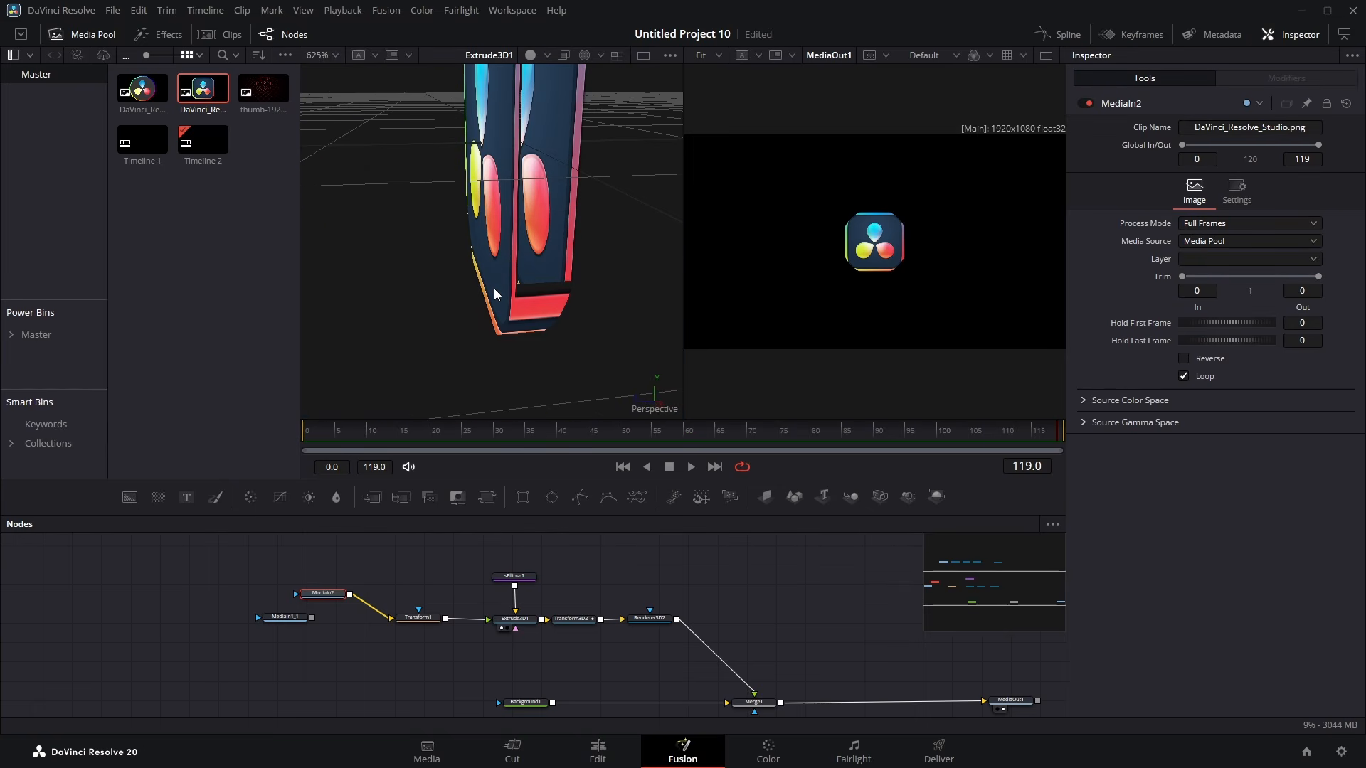
{"action": "scroll", "coordinate": [495, 291], "scroll_direction": "down", "scroll_amount": 2}
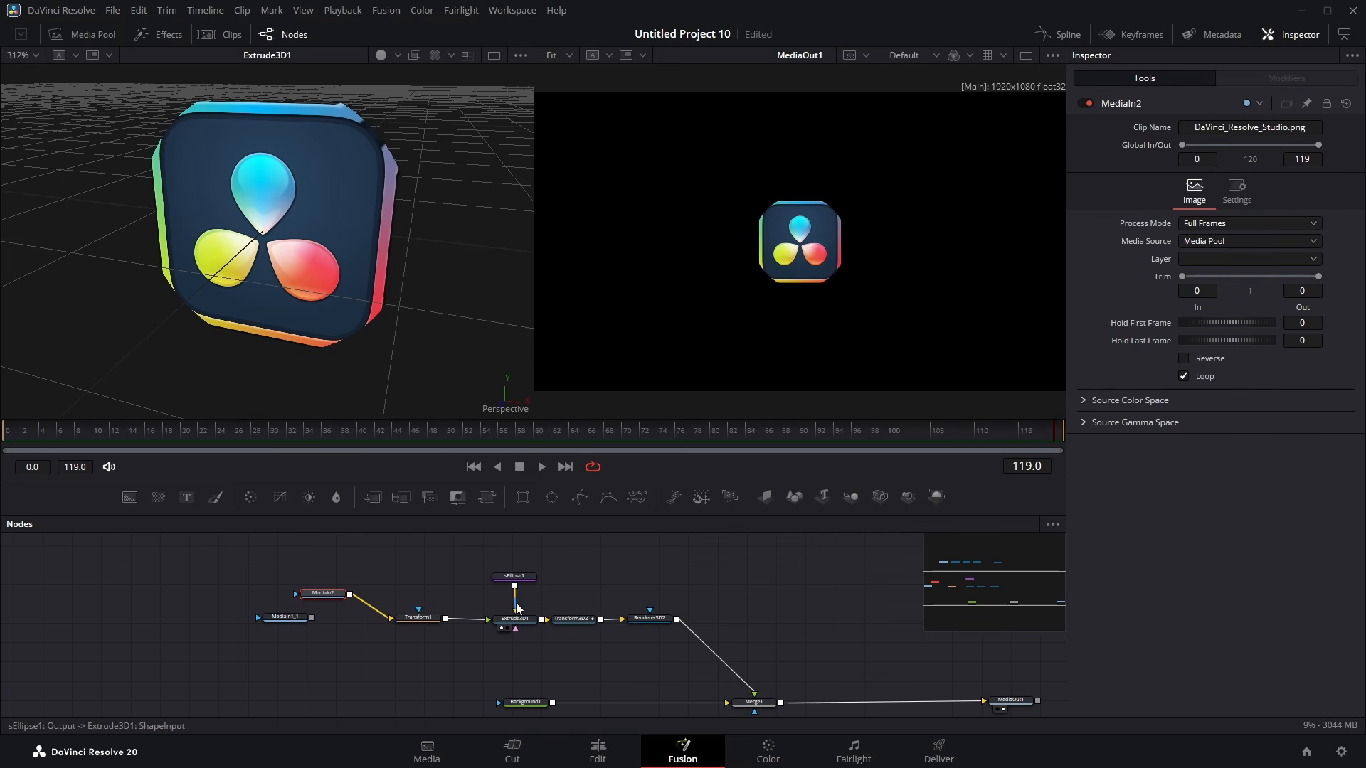
{"action": "left_click_drag", "start_coordinate": [517, 603], "coordinate": [636, 545]}
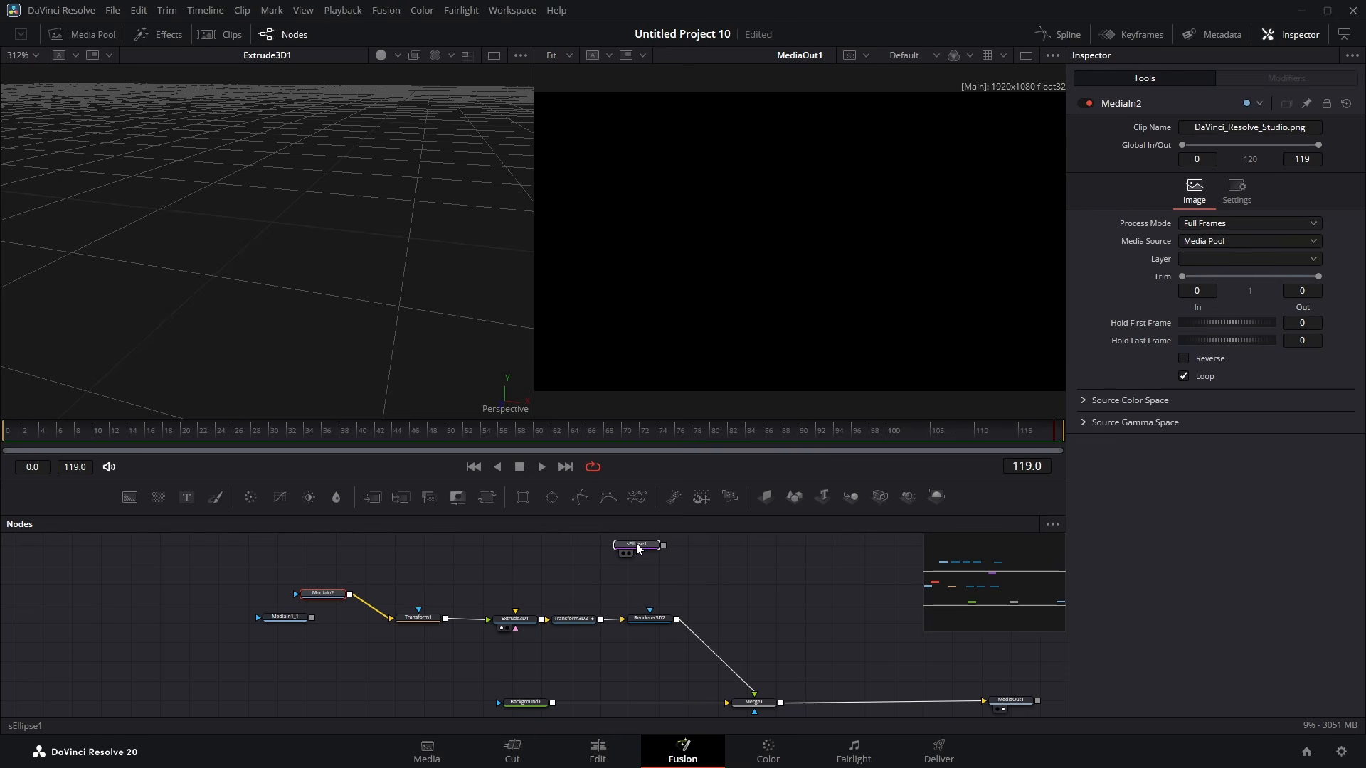
{"action": "left_click", "coordinate": [506, 572]}
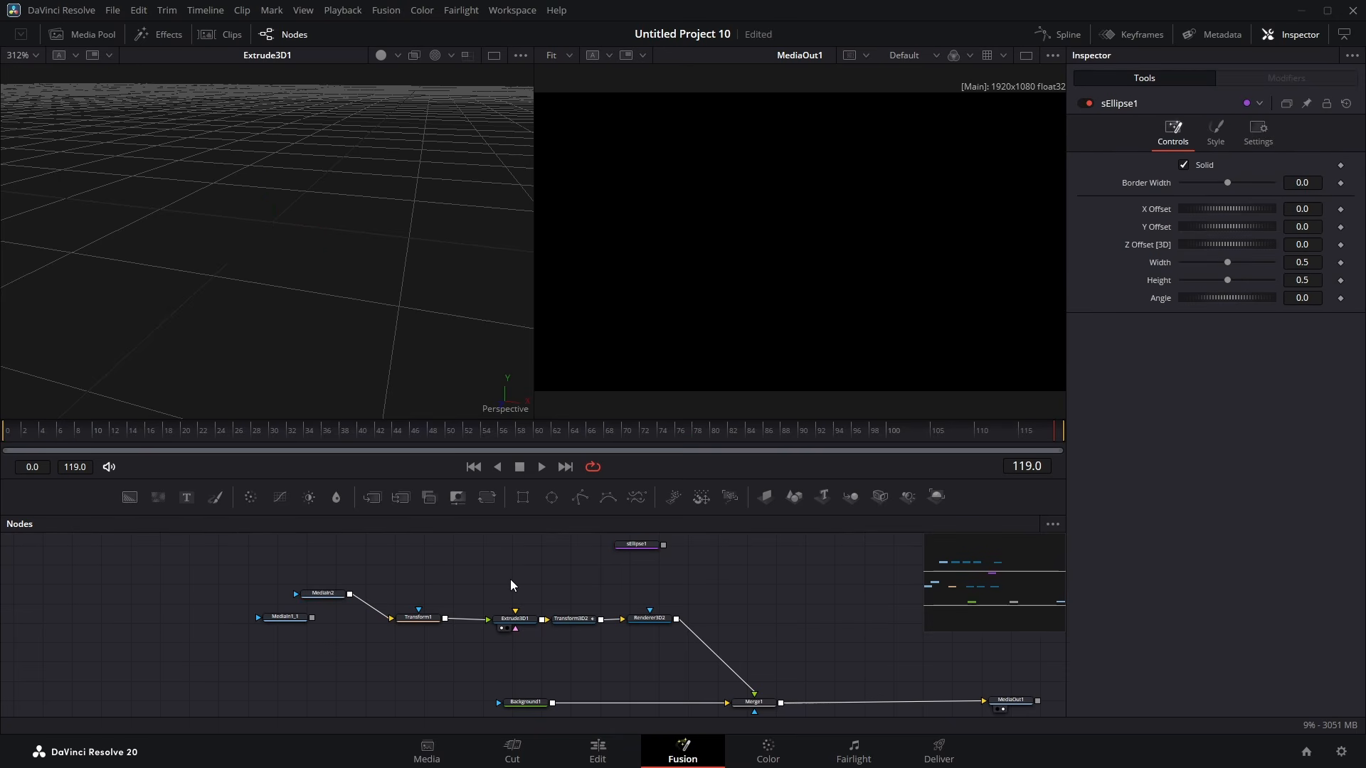
Step: Add an sPolygon node and connect it to the Extrude 3D node's shape input
{"action": "key", "text": "shift+space"}
{"action": "type", "text": "spo"}
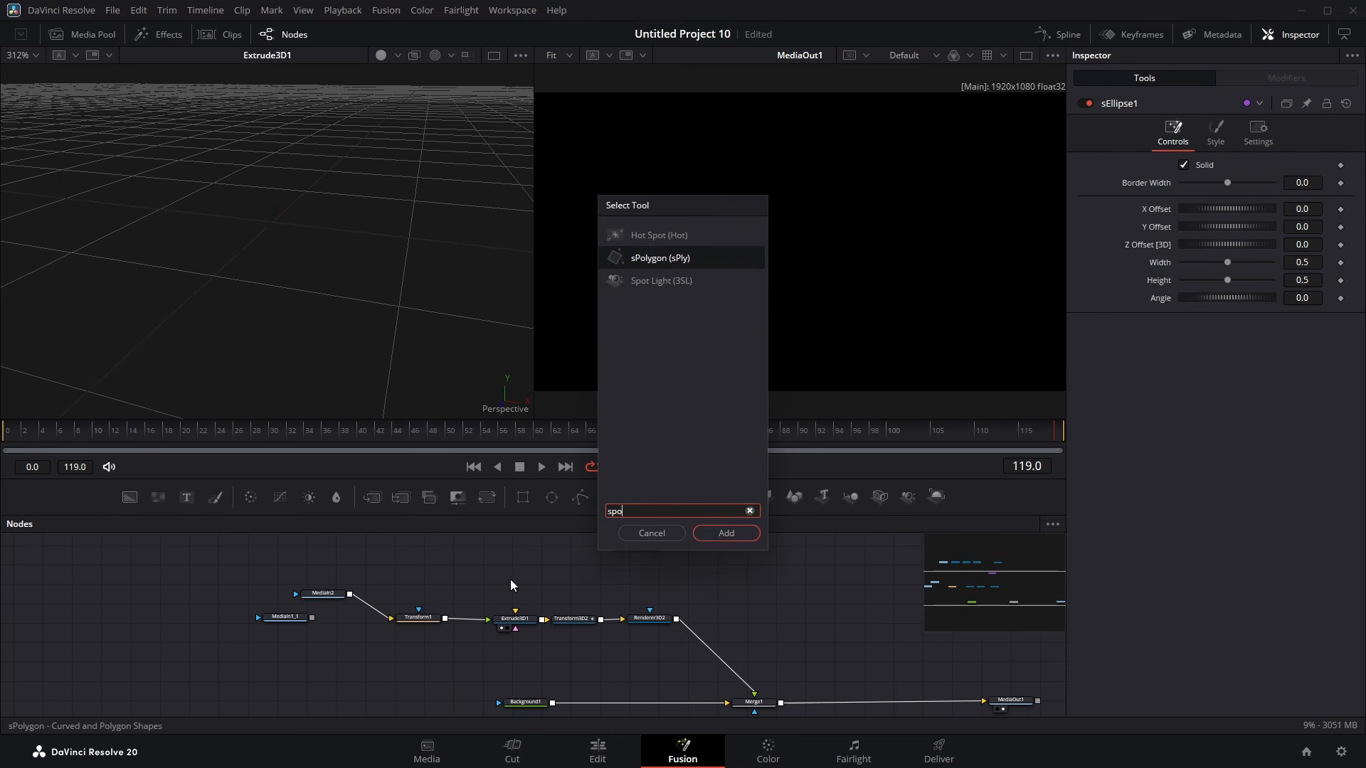
{"action": "key", "text": "Return"}
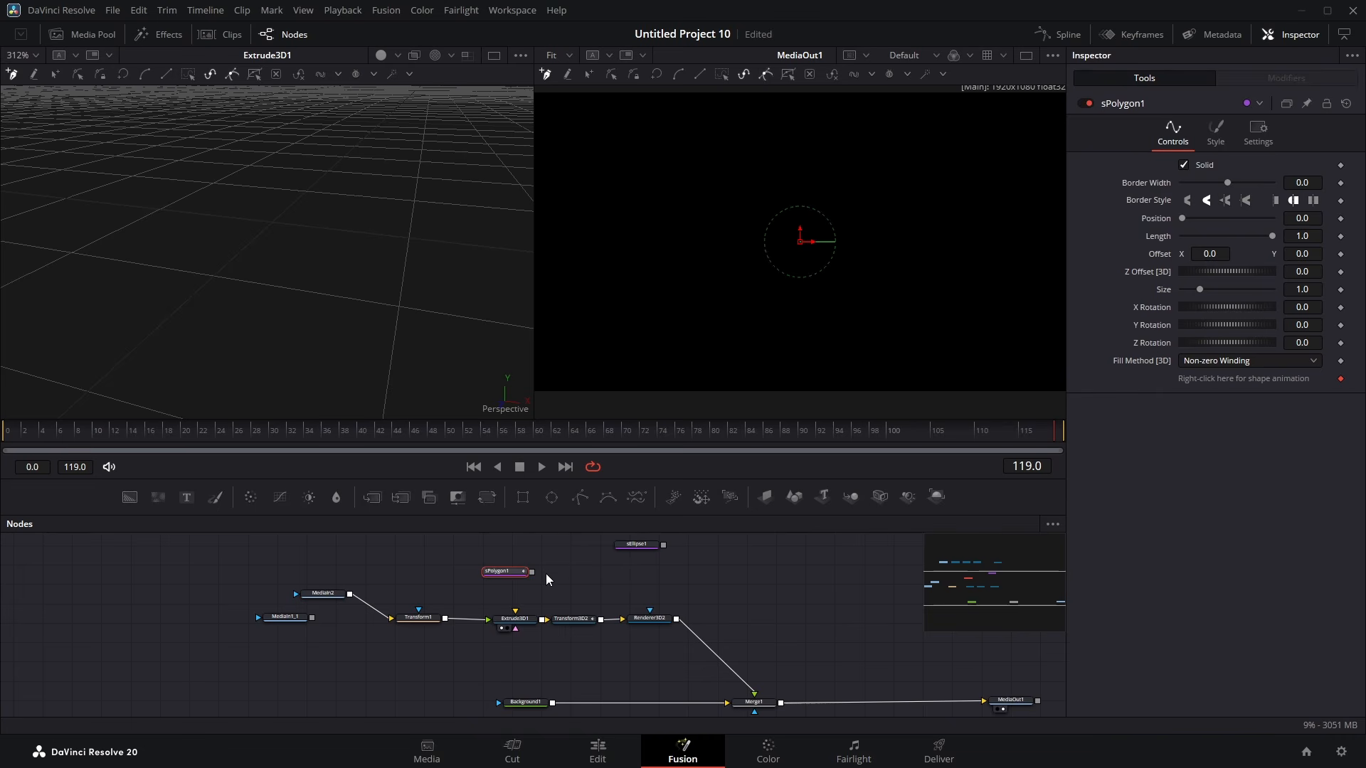
{"action": "left_click_drag", "start_coordinate": [531, 572], "coordinate": [515, 611]}
Step: View the Studio logo image and trace a closed, smoothed polygon around the icon's rounded square outline
{"action": "left_click_drag", "start_coordinate": [331, 597], "coordinate": [288, 284]}
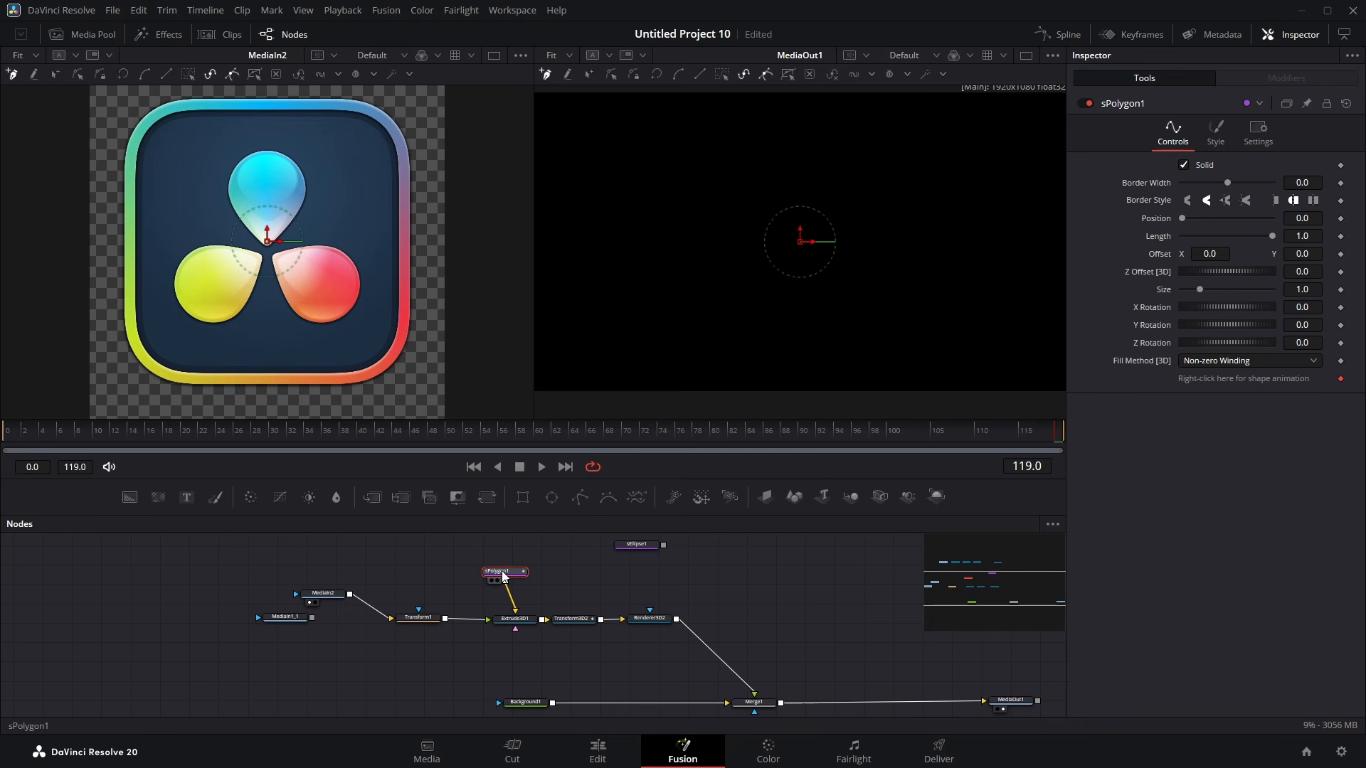
{"action": "left_click", "coordinate": [118, 327]}
{"action": "left_click", "coordinate": [119, 145]}
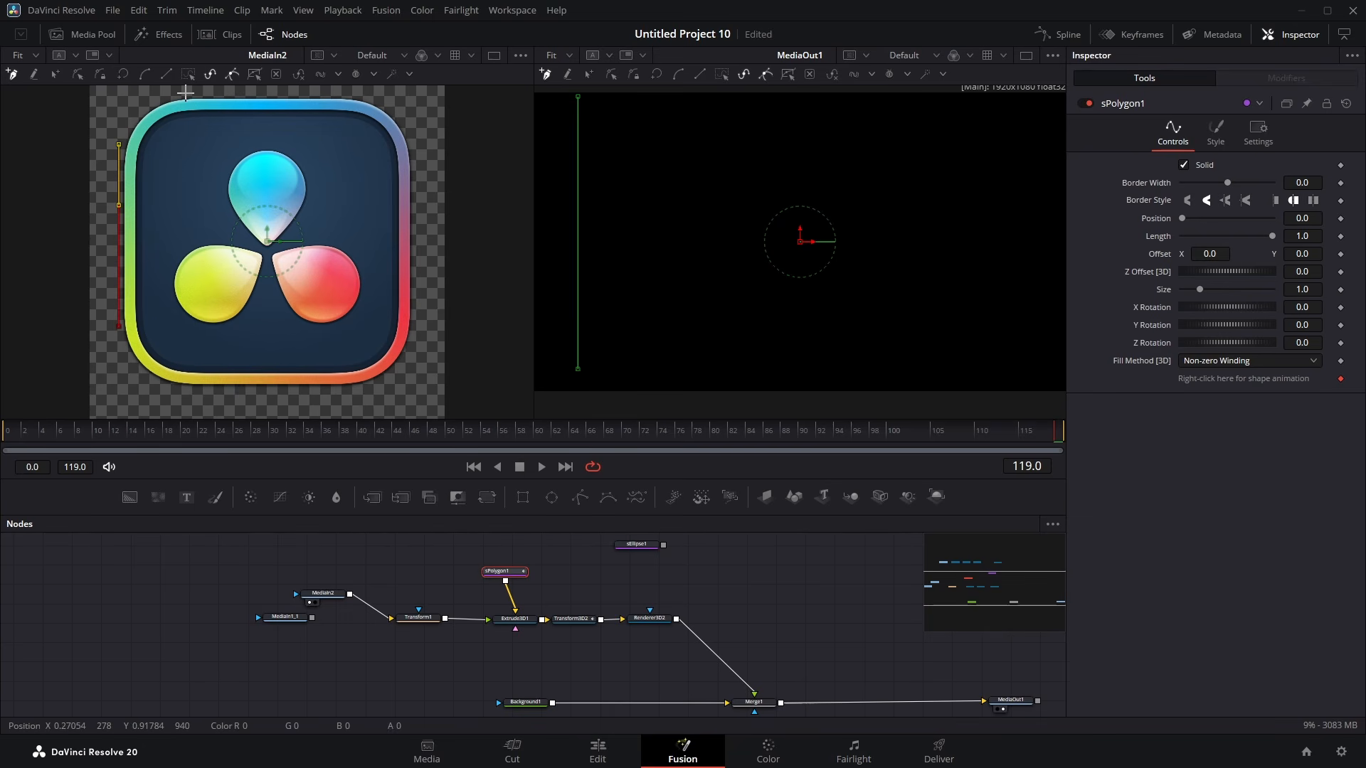
{"action": "left_click_drag", "start_coordinate": [158, 106], "coordinate": [212, 133]}
{"action": "mouse_move", "coordinate": [186, 145]}
{"action": "left_mouse_down"}
{"action": "mouse_move", "coordinate": [163, 128]}
{"action": "mouse_move", "coordinate": [206, 134]}
{"action": "left_mouse_up"}
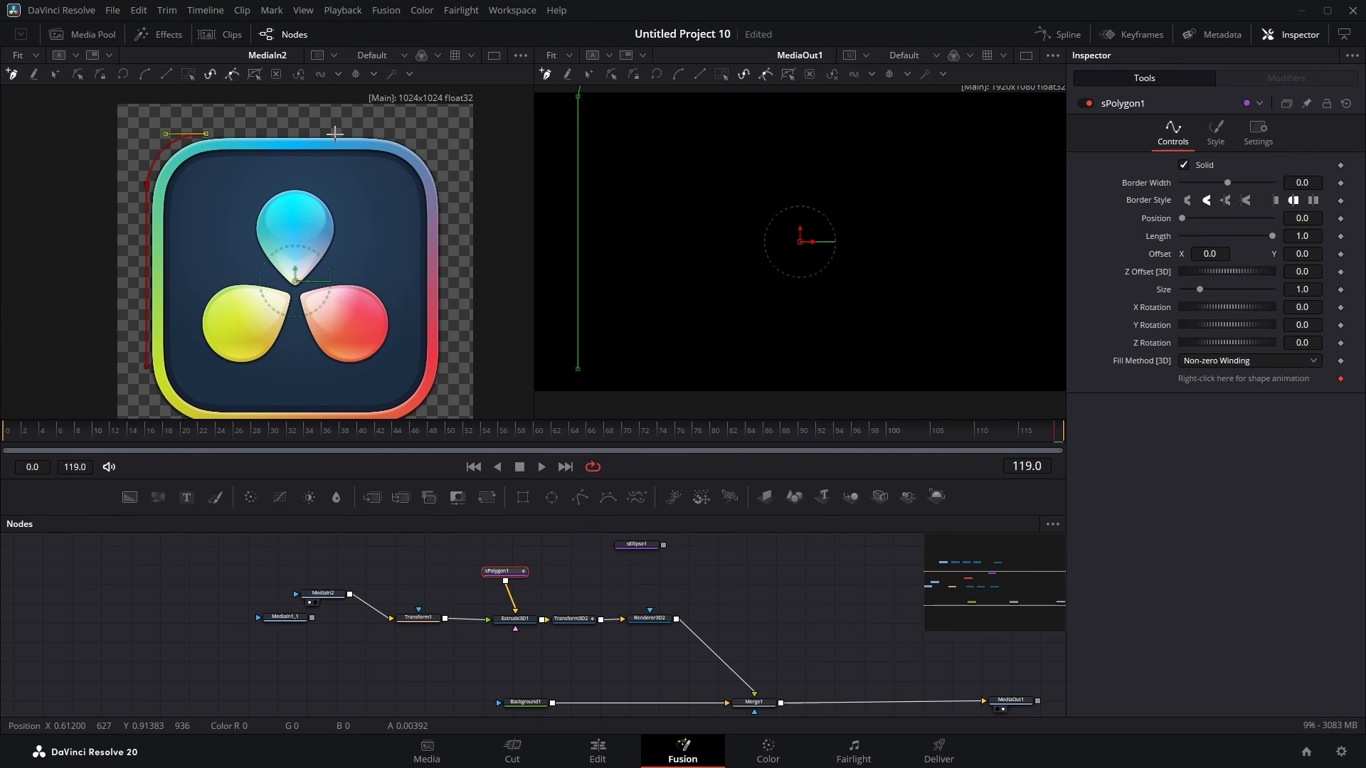
{"action": "left_click", "coordinate": [379, 133]}
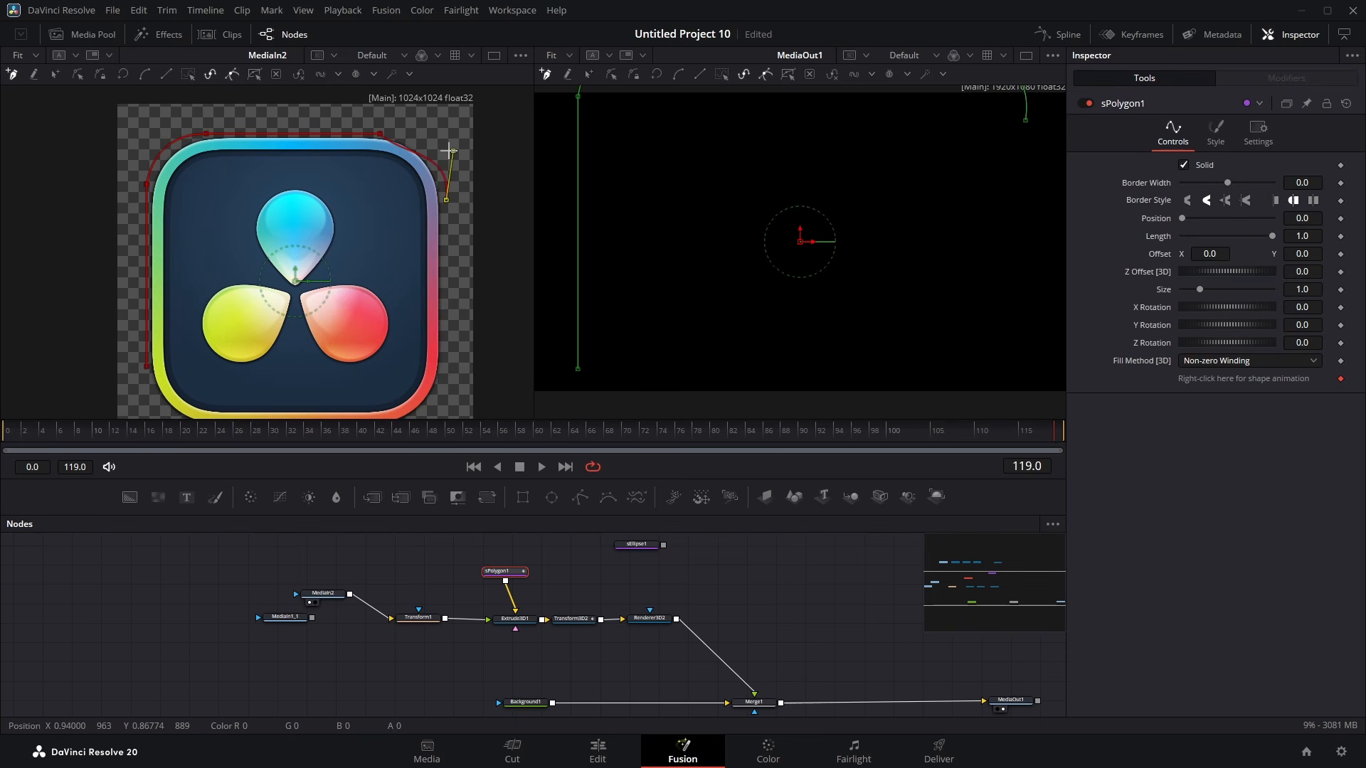
{"action": "left_click", "coordinate": [446, 200]}
{"action": "scroll", "coordinate": [453, 155], "scroll_direction": "down", "scroll_amount": 2}
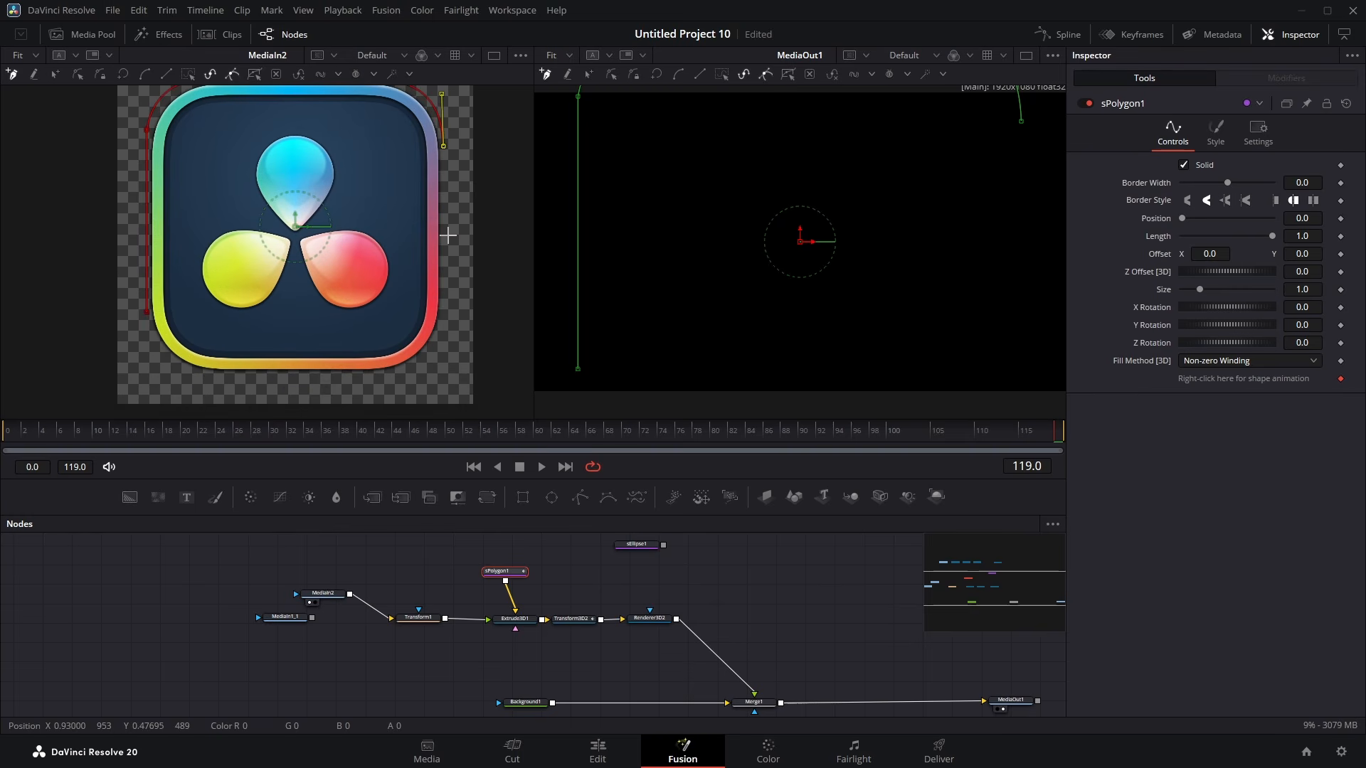
{"action": "left_click", "coordinate": [443, 329]}
{"action": "left_click", "coordinate": [387, 378]}
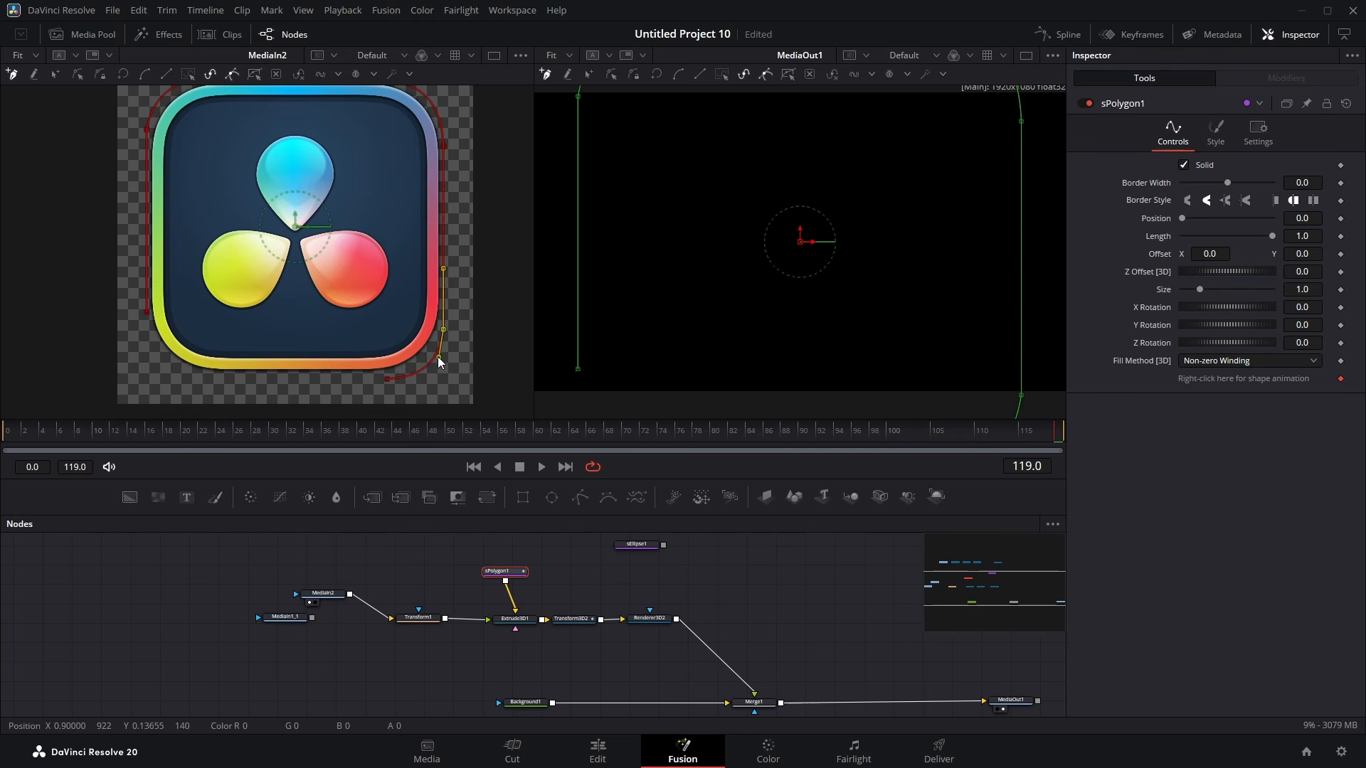
{"action": "left_click", "coordinate": [202, 379]}
{"action": "left_click", "coordinate": [146, 311]}
{"action": "left_click", "coordinate": [202, 378]}
{"action": "key", "text": "shift+s"}
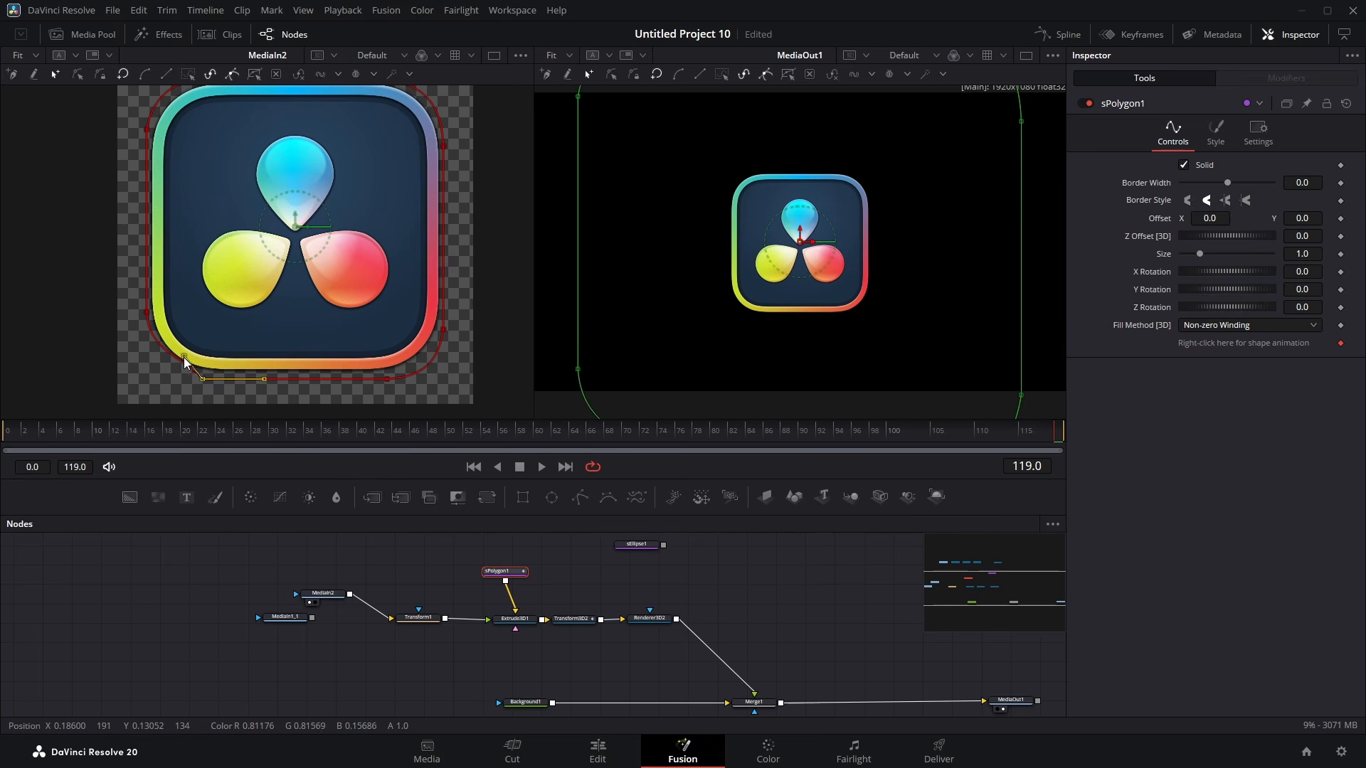
Step: Select the sPolygon node and view the Extrude 3D node's output in the left viewer
{"action": "left_click", "coordinate": [473, 578]}
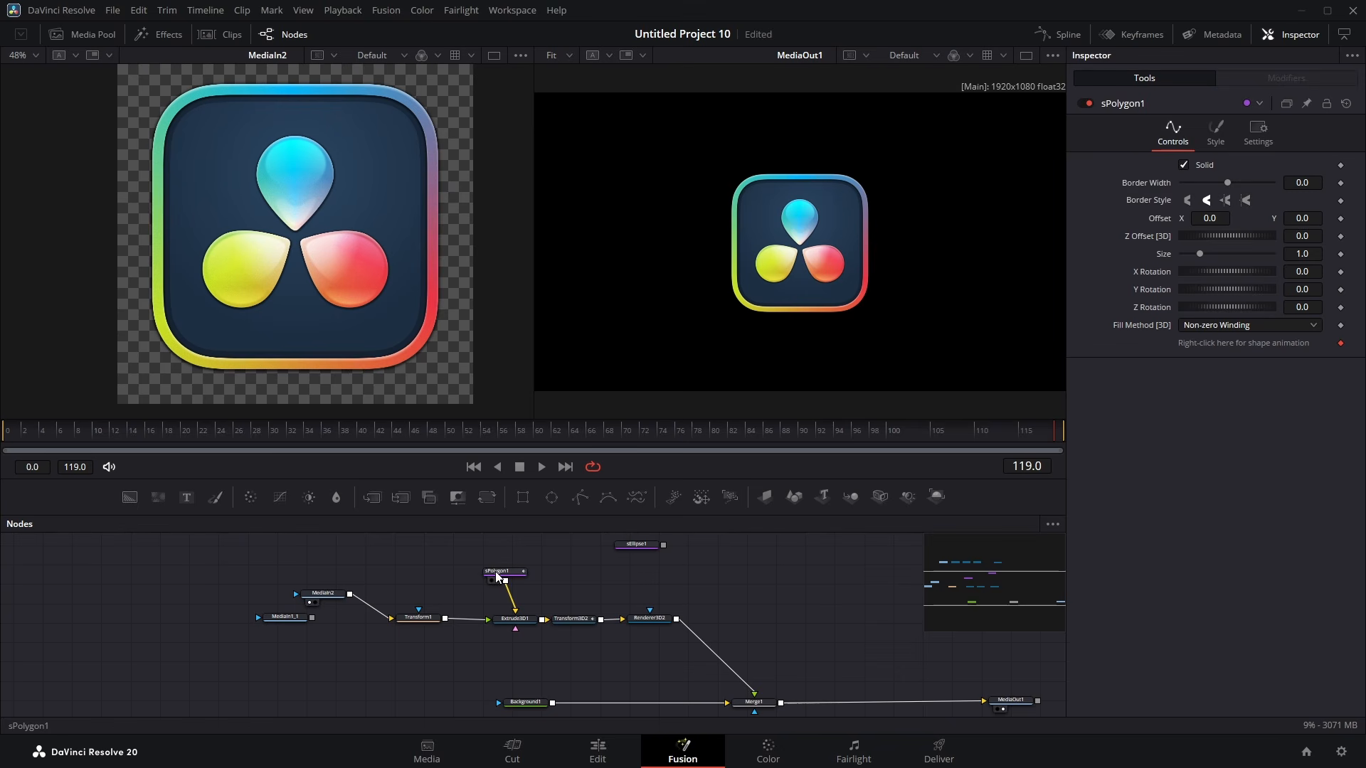
{"action": "left_click", "coordinate": [502, 571]}
{"action": "left_click_drag", "start_coordinate": [286, 301], "coordinate": [372, 341]}
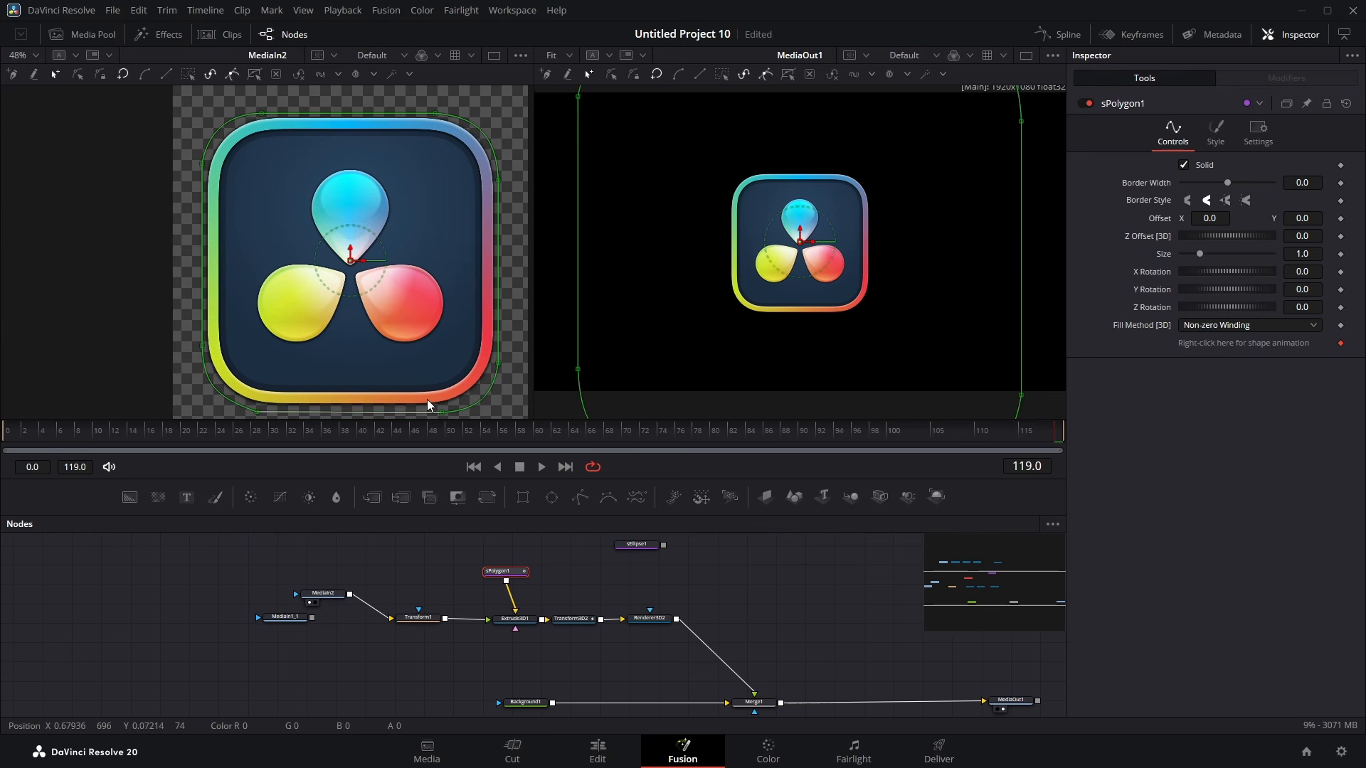
{"action": "left_click_drag", "start_coordinate": [523, 620], "coordinate": [185, 243]}
{"action": "scroll", "coordinate": [235, 351], "scroll_direction": "down", "scroll_amount": 3}
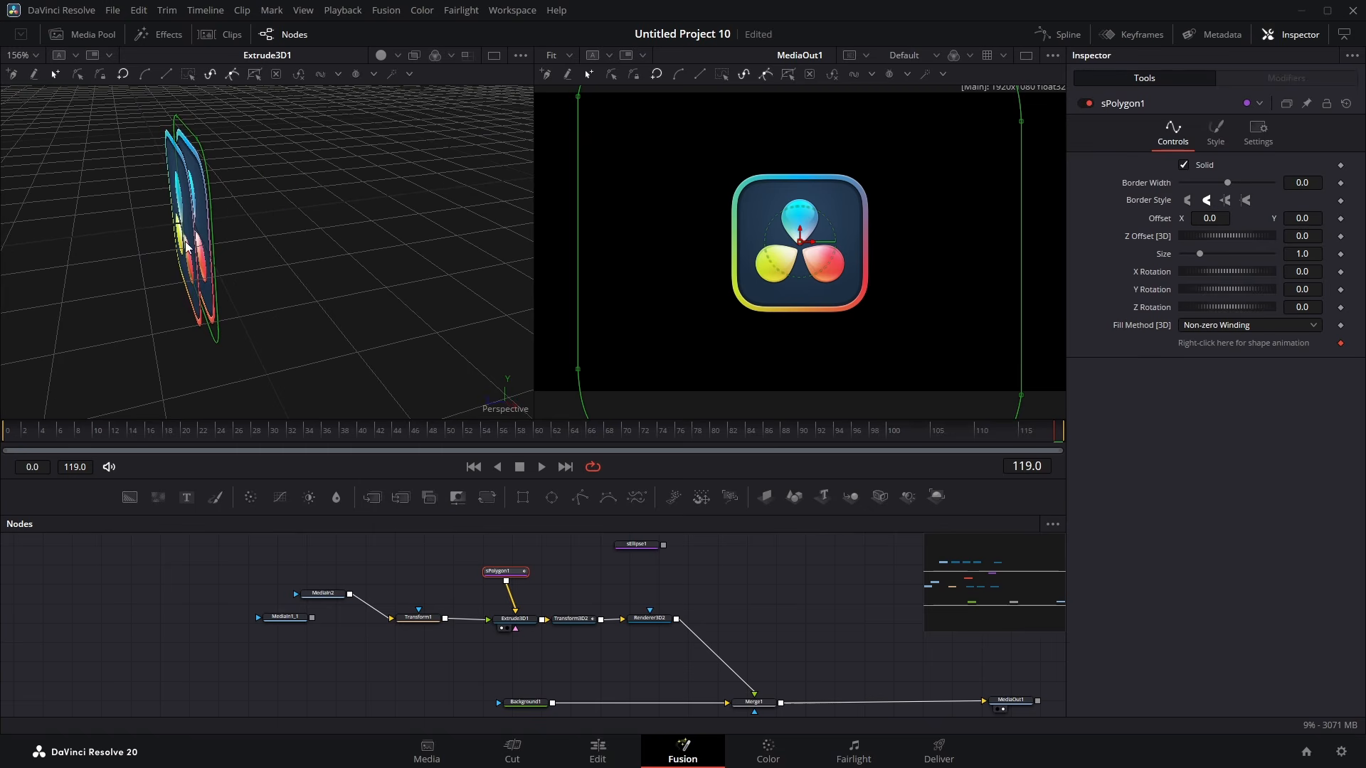
Step: Increase the Transform node's size to 1.303 to enlarge the logo image on the extruded shape
{"action": "left_click", "coordinate": [418, 617]}
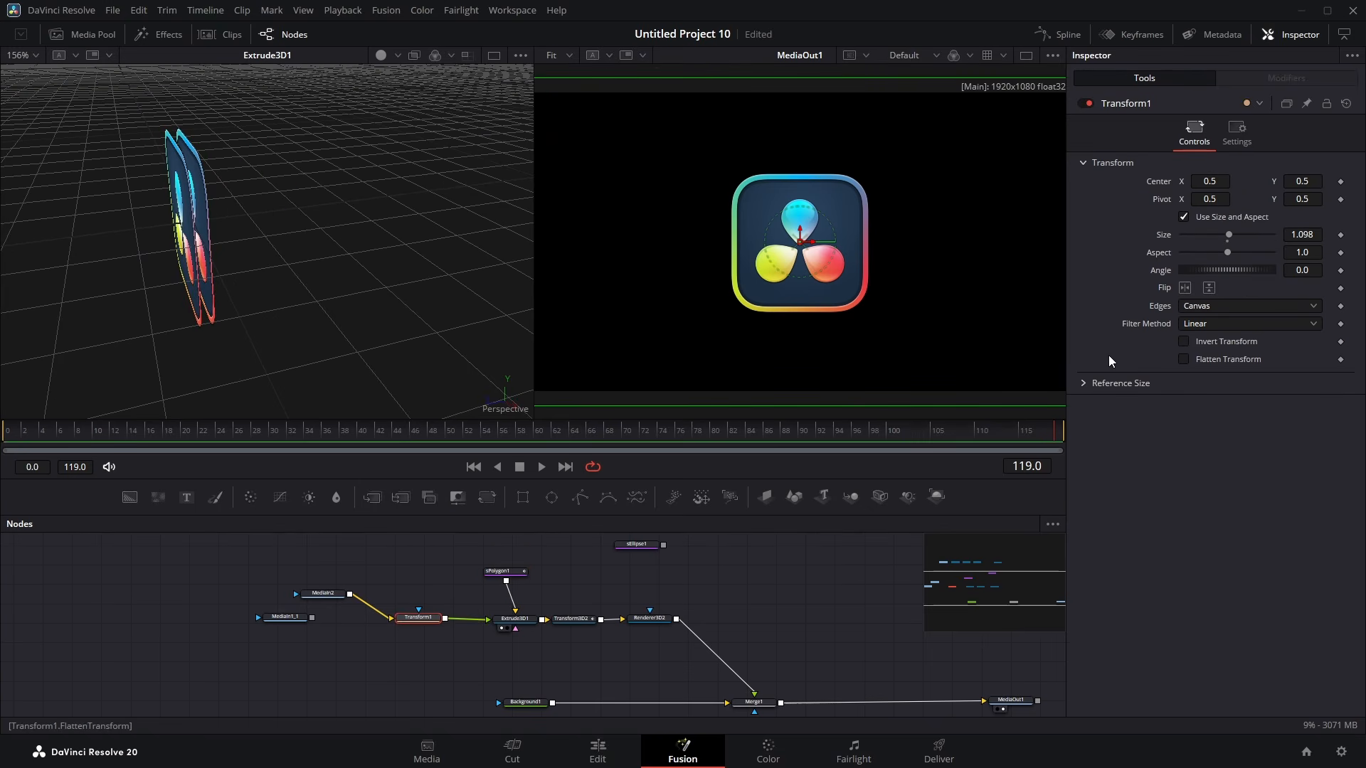
{"action": "left_click_drag", "start_coordinate": [1311, 238], "coordinate": [1358, 238]}
{"action": "left_click_drag", "start_coordinate": [207, 324], "coordinate": [398, 298]}
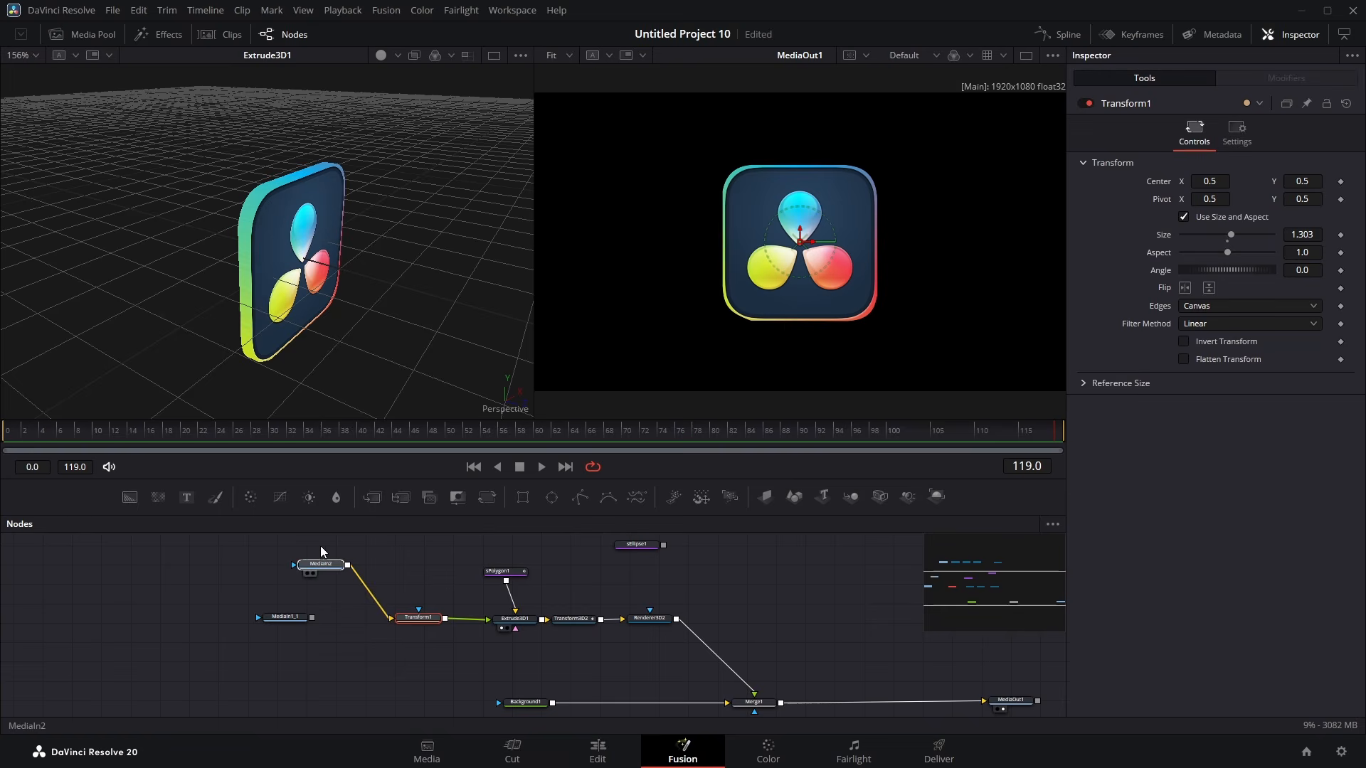
Step: Zoom into the Studio logo image and adjust the polygon's points to follow the icon's rounded-square edge
{"action": "left_click", "coordinate": [309, 602]}
{"action": "mouse_move", "coordinate": [519, 578]}
{"action": "scroll", "coordinate": [390, 292], "scroll_direction": "up", "scroll_amount": 4}
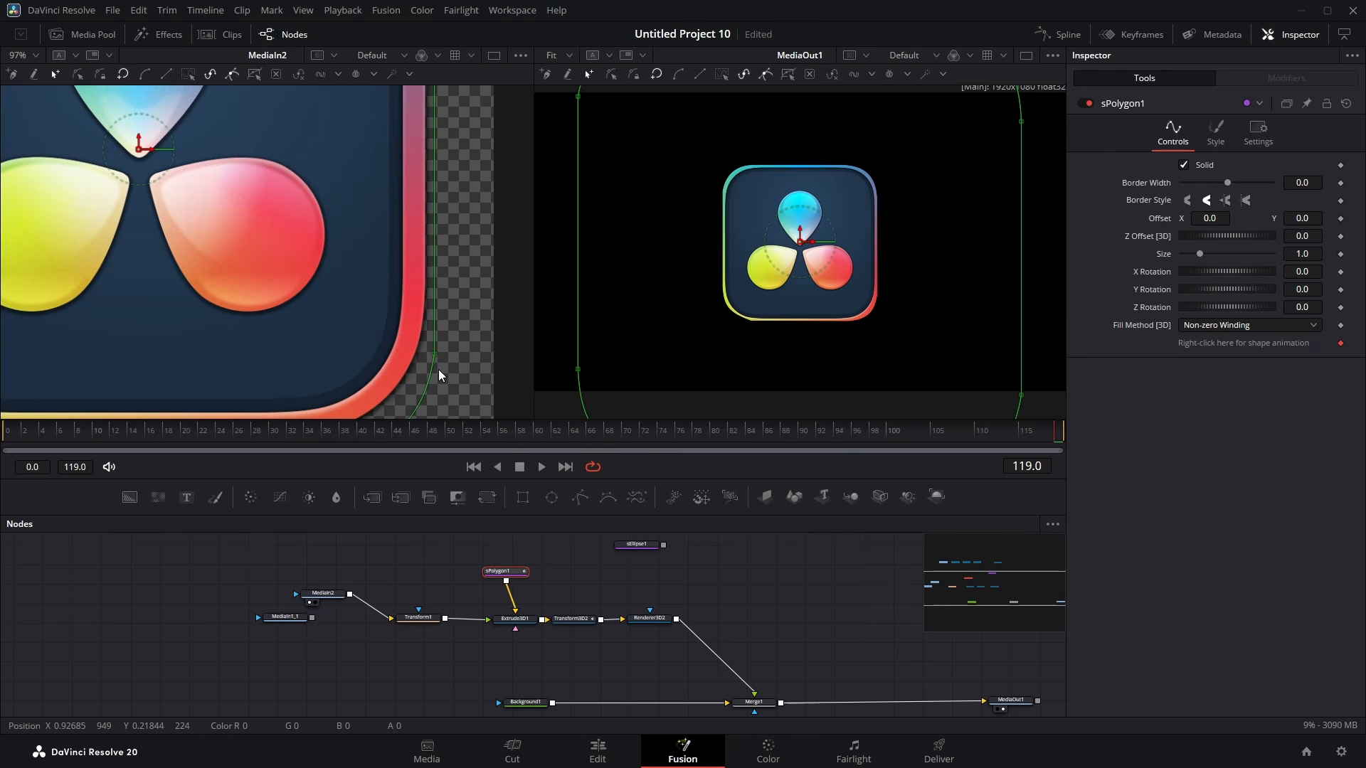
{"action": "left_click_drag", "start_coordinate": [433, 353], "coordinate": [446, 260]}
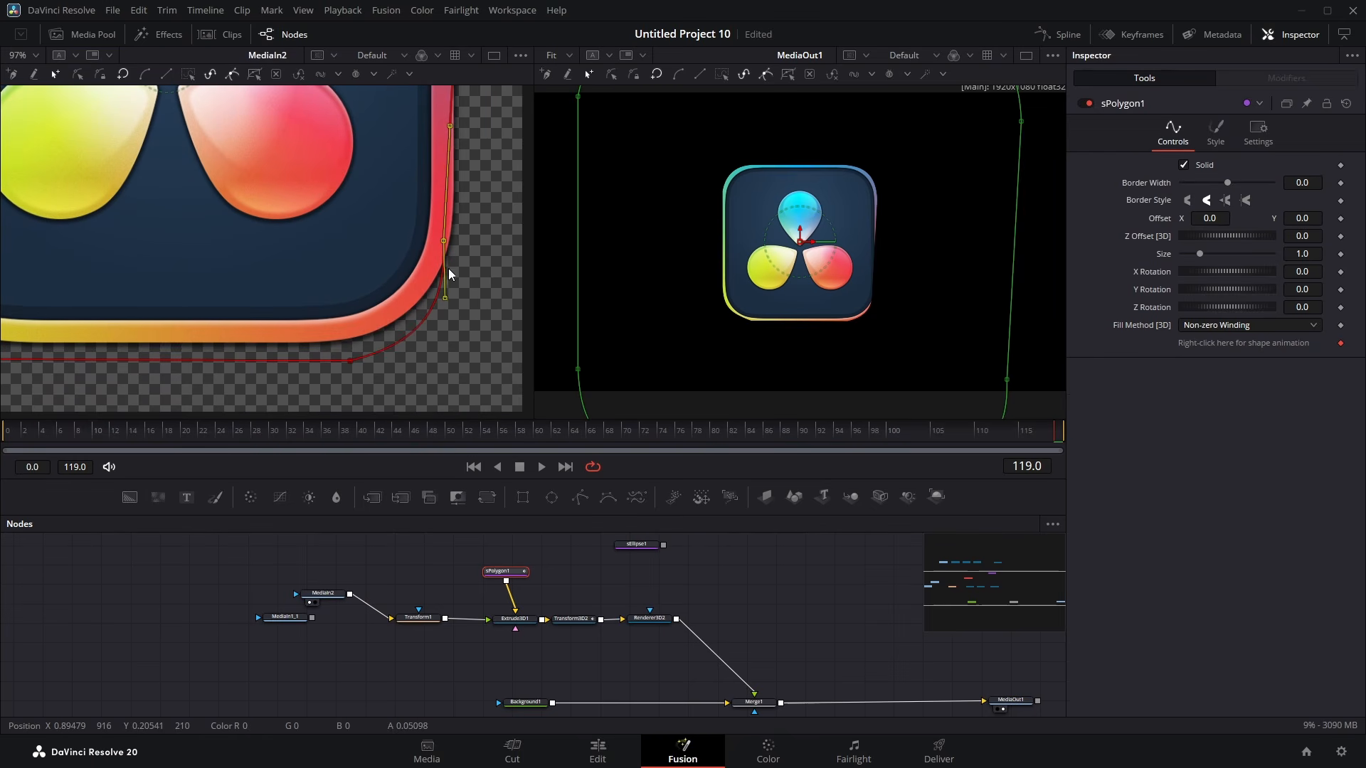
{"action": "left_click_drag", "start_coordinate": [346, 363], "coordinate": [331, 334]}
{"action": "left_click_drag", "start_coordinate": [473, 167], "coordinate": [442, 345]}
{"action": "left_click_drag", "start_coordinate": [416, 121], "coordinate": [407, 252]}
{"action": "mouse_move", "coordinate": [303, 128]}
{"action": "left_mouse_down"}
{"action": "mouse_move", "coordinate": [296, 154]}
{"action": "mouse_move", "coordinate": [287, 146]}
{"action": "left_mouse_up"}
{"action": "left_click_drag", "start_coordinate": [78, 178], "coordinate": [488, 218]}
{"action": "left_click_drag", "start_coordinate": [364, 168], "coordinate": [366, 184]}
{"action": "left_click_drag", "start_coordinate": [306, 259], "coordinate": [313, 211]}
{"action": "left_click_drag", "start_coordinate": [255, 214], "coordinate": [278, 231]}
{"action": "left_click_drag", "start_coordinate": [285, 342], "coordinate": [241, 157]}
{"action": "left_click_drag", "start_coordinate": [253, 374], "coordinate": [253, 236]}
{"action": "left_click_drag", "start_coordinate": [211, 257], "coordinate": [228, 258]}
{"action": "left_click_drag", "start_coordinate": [321, 384], "coordinate": [319, 363]}
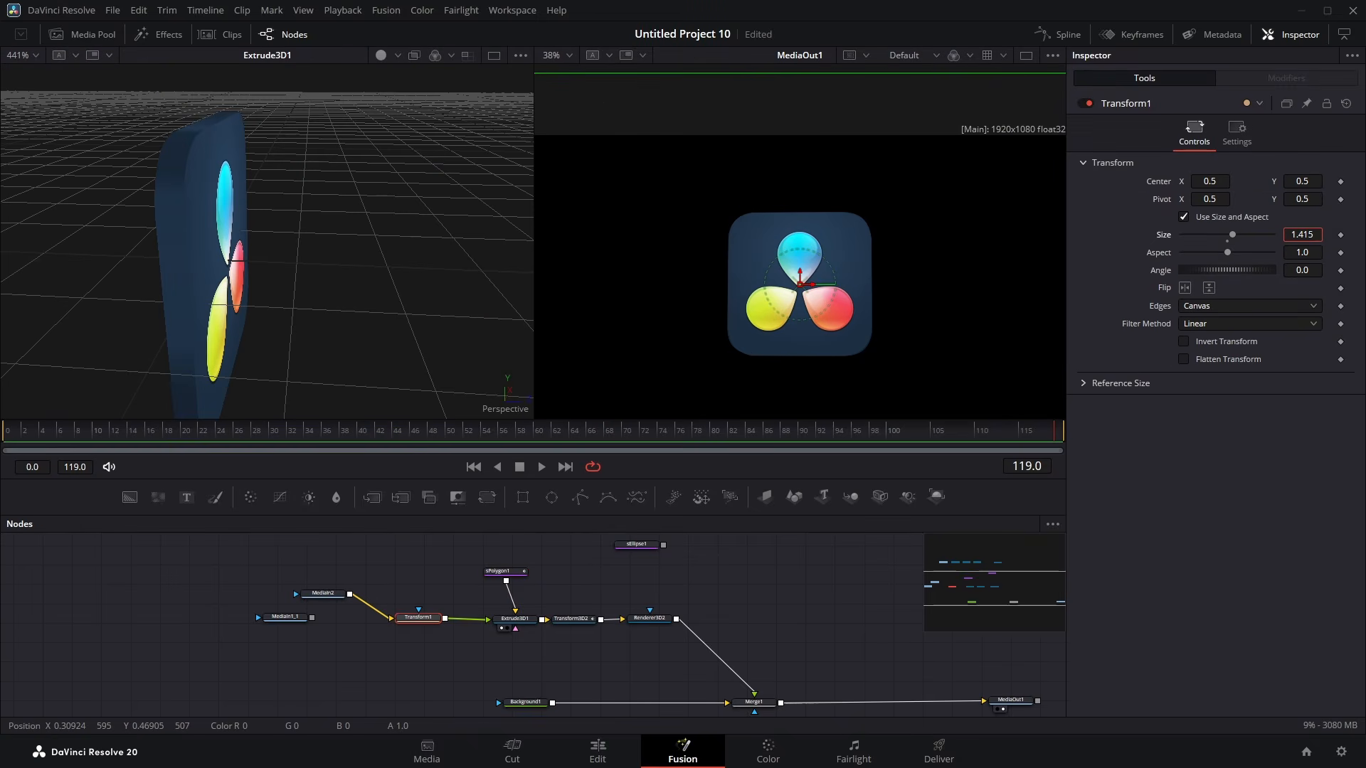
Step: Set the Transform node's size to 1.308 so the image fits the extruded shape, and play the spinning animation
{"action": "left_click_drag", "start_coordinate": [370, 226], "coordinate": [235, 235]}
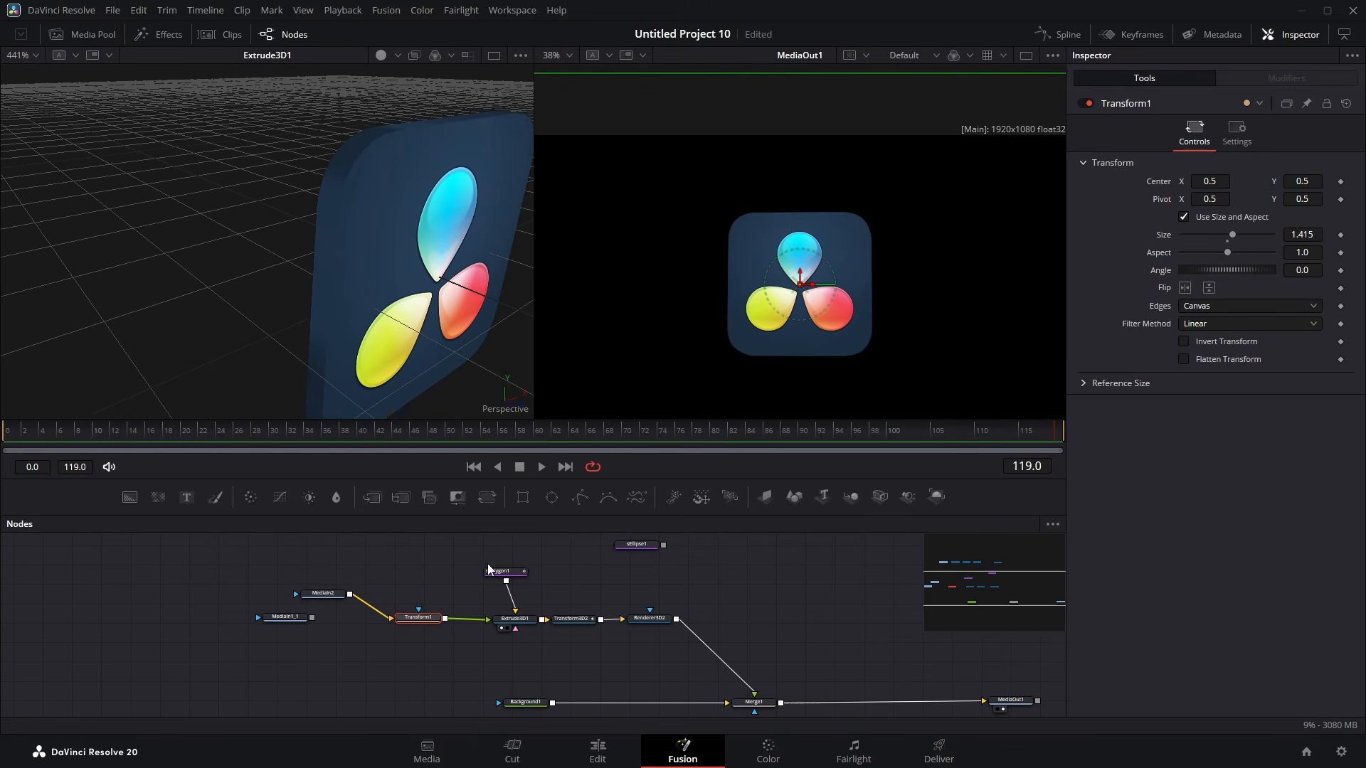
{"action": "left_click", "coordinate": [419, 582]}
{"action": "left_click_drag", "start_coordinate": [493, 233], "coordinate": [273, 206]}
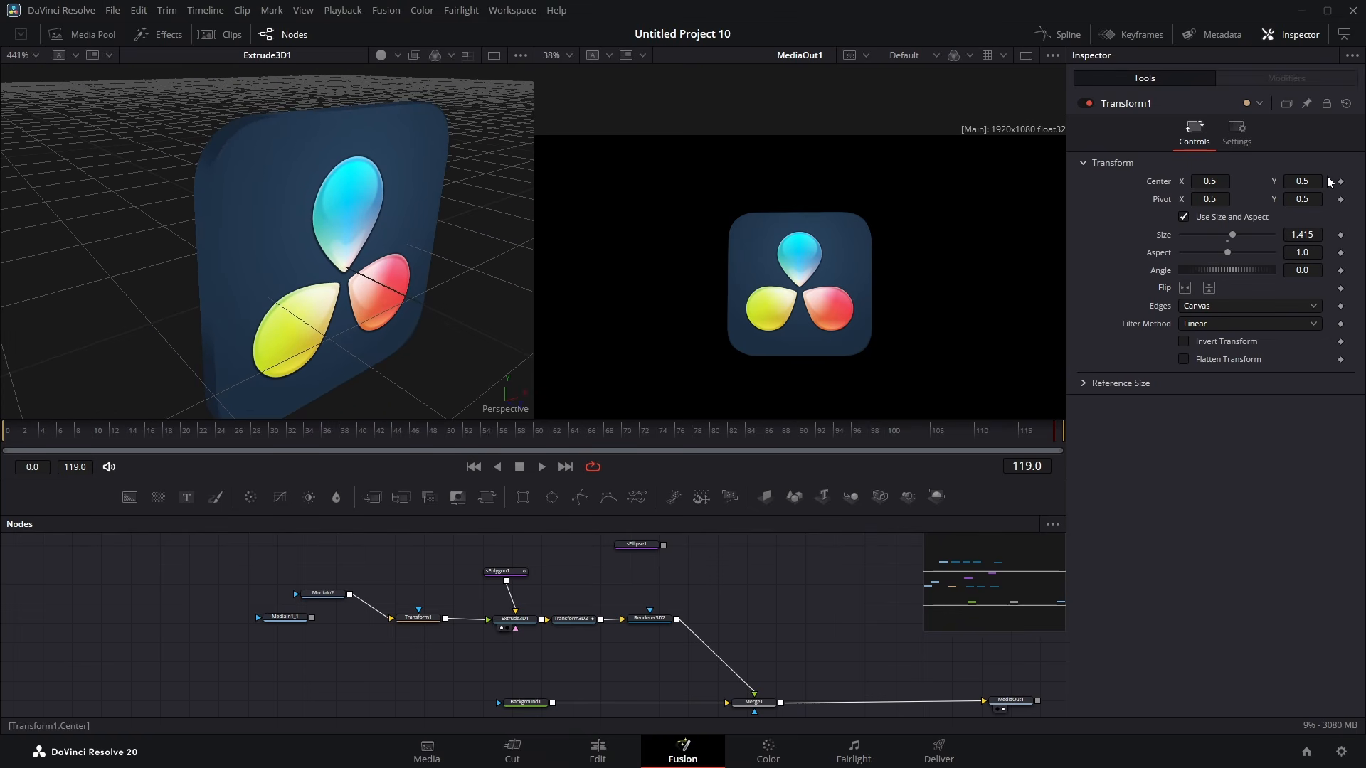
{"action": "left_click_drag", "start_coordinate": [1307, 234], "coordinate": [1216, 234]}
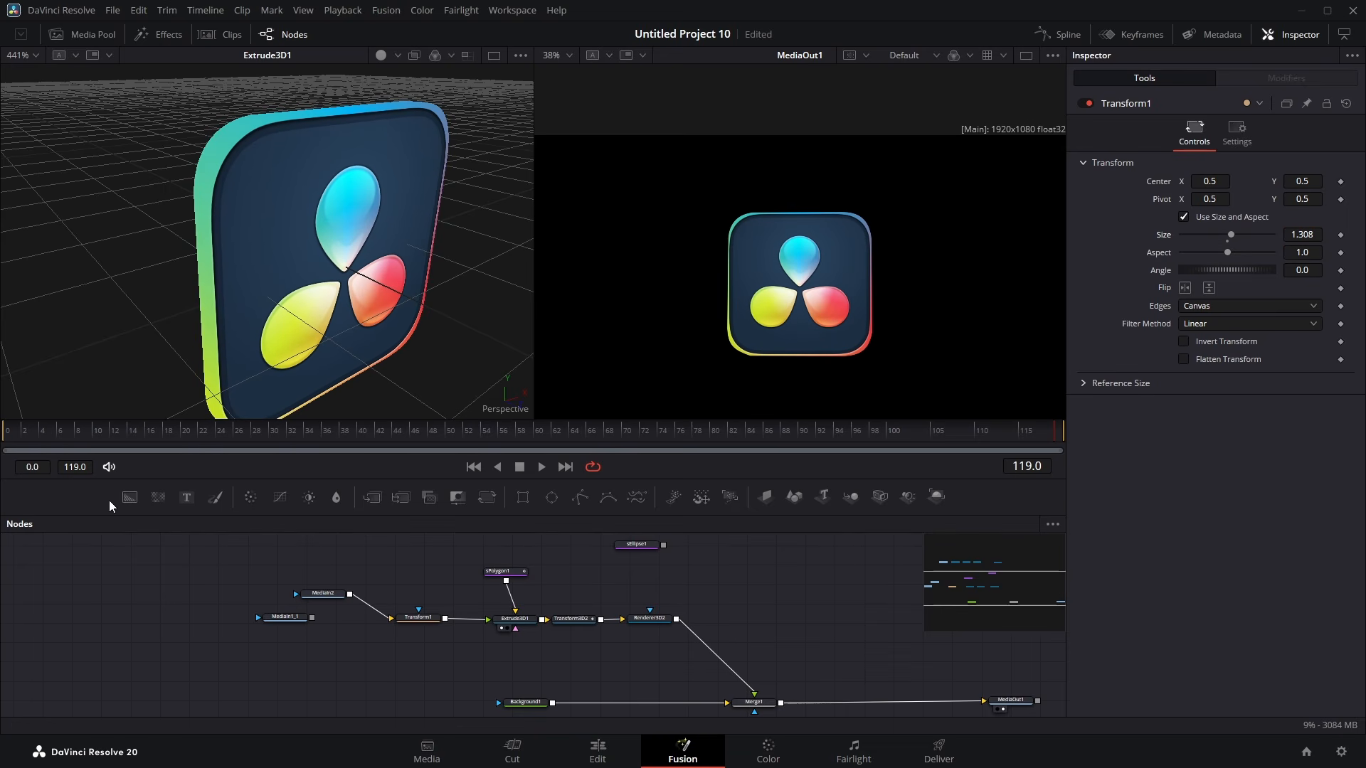
{"action": "key", "text": "space"}
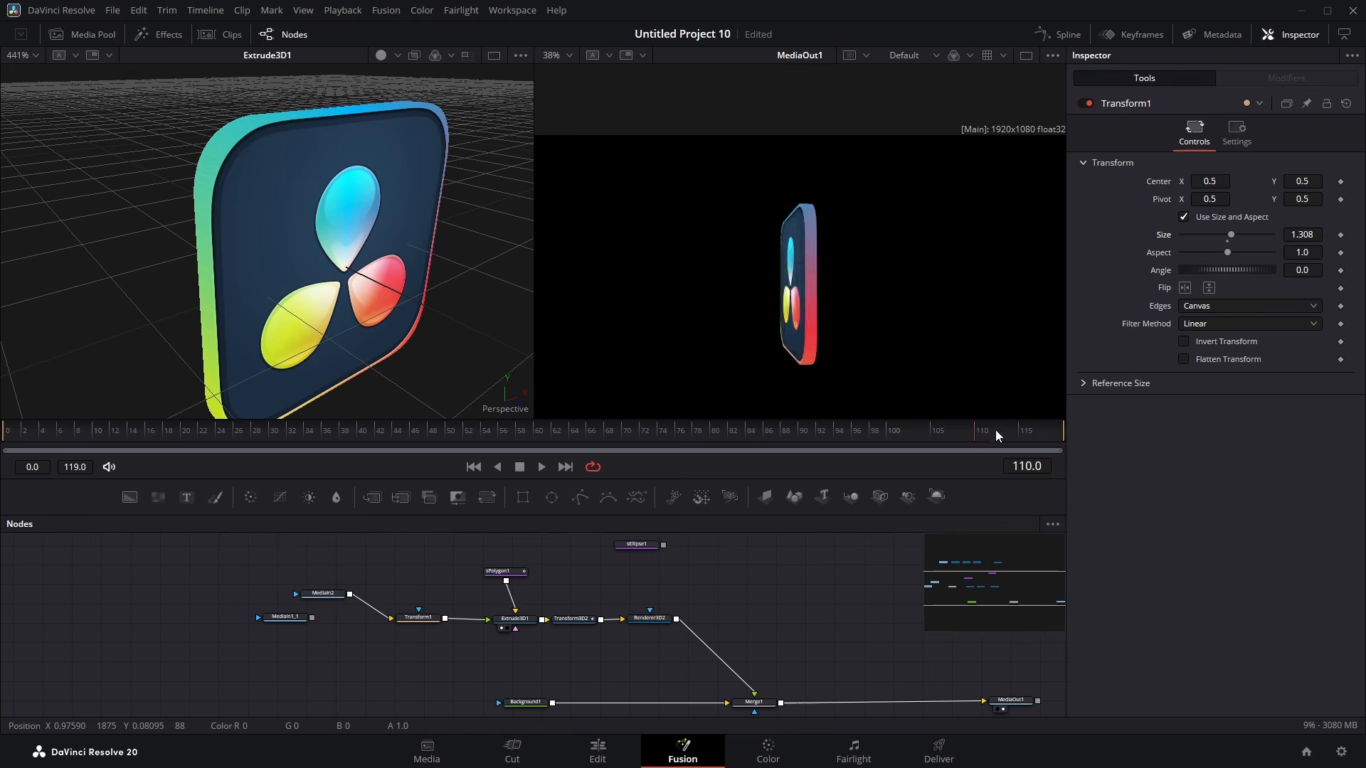
Step: Set the Extrude 3D node's Bevel Depth to 0.0614
{"action": "left_click", "coordinate": [515, 619]}
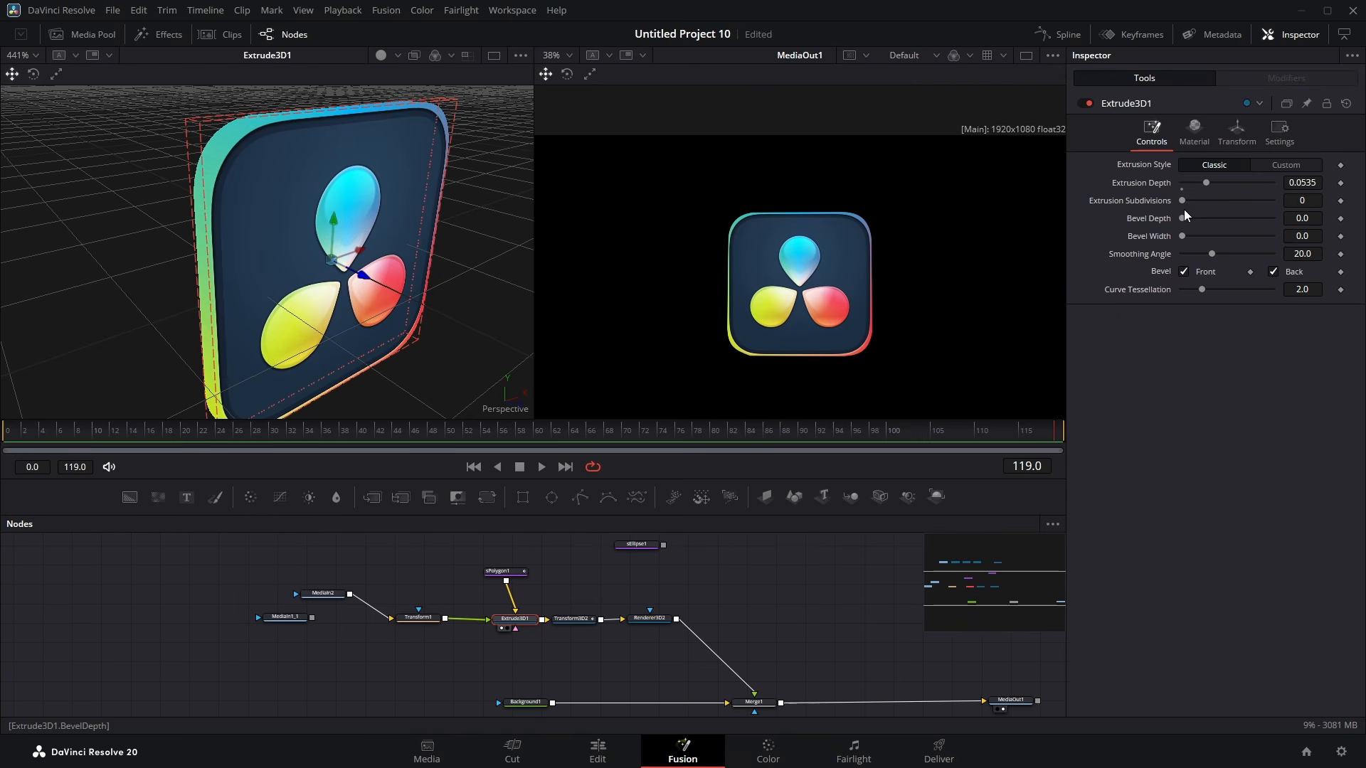
{"action": "left_click_drag", "start_coordinate": [1181, 219], "coordinate": [1170, 249]}
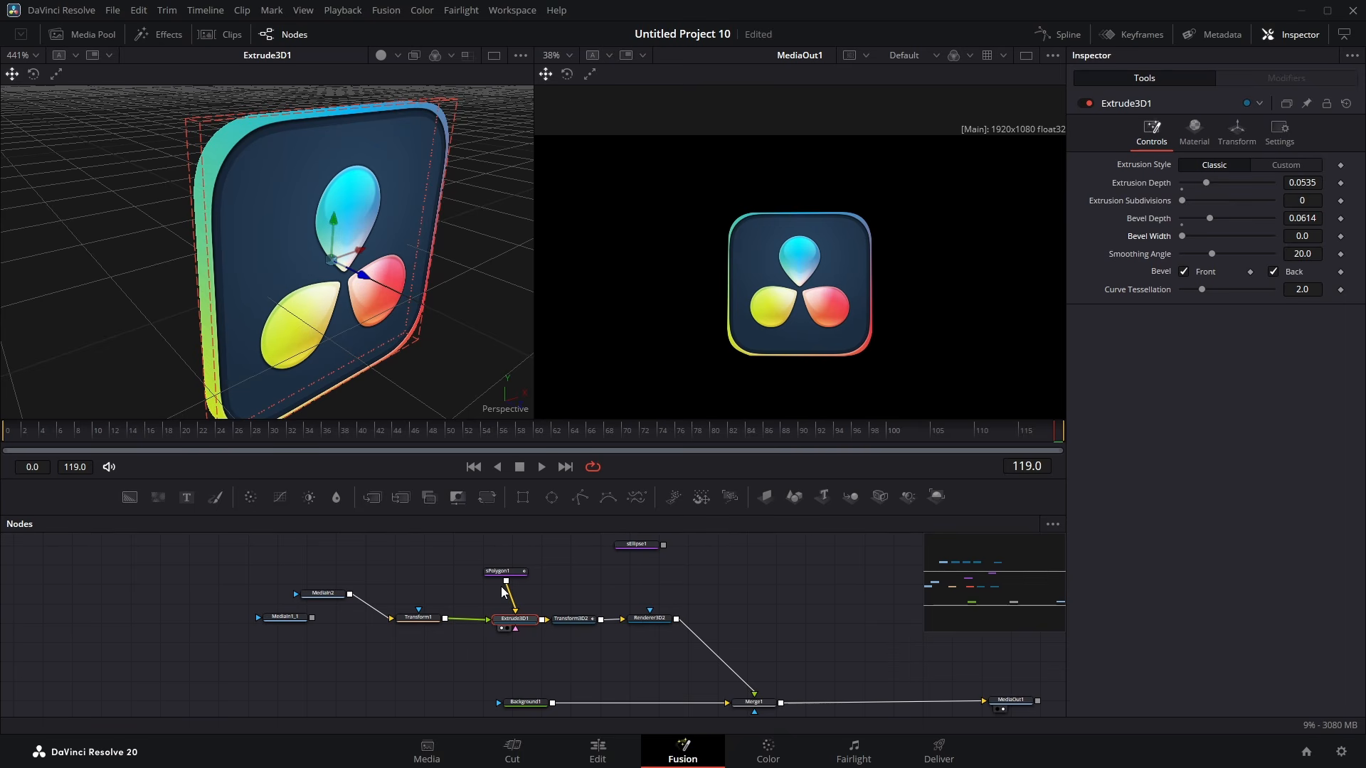
{"action": "left_click_drag", "start_coordinate": [382, 329], "coordinate": [374, 311]}
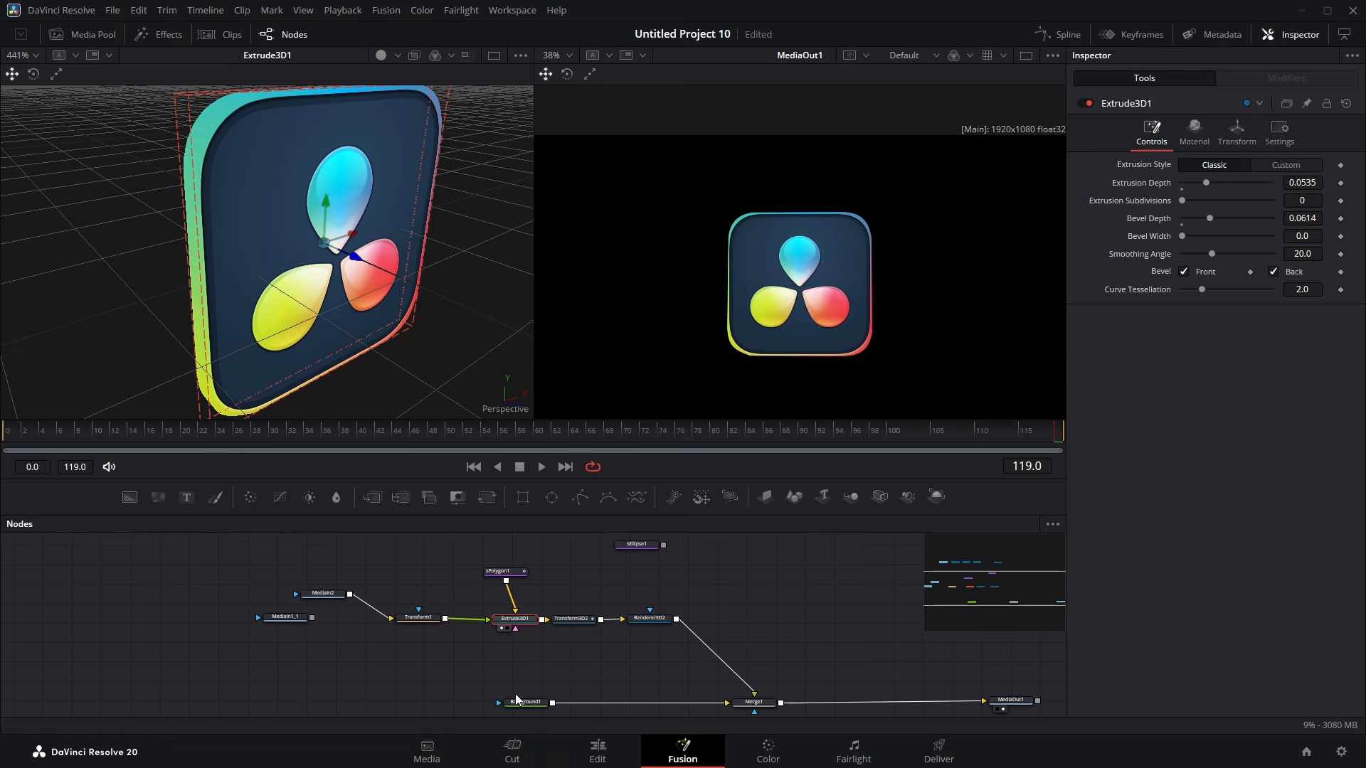